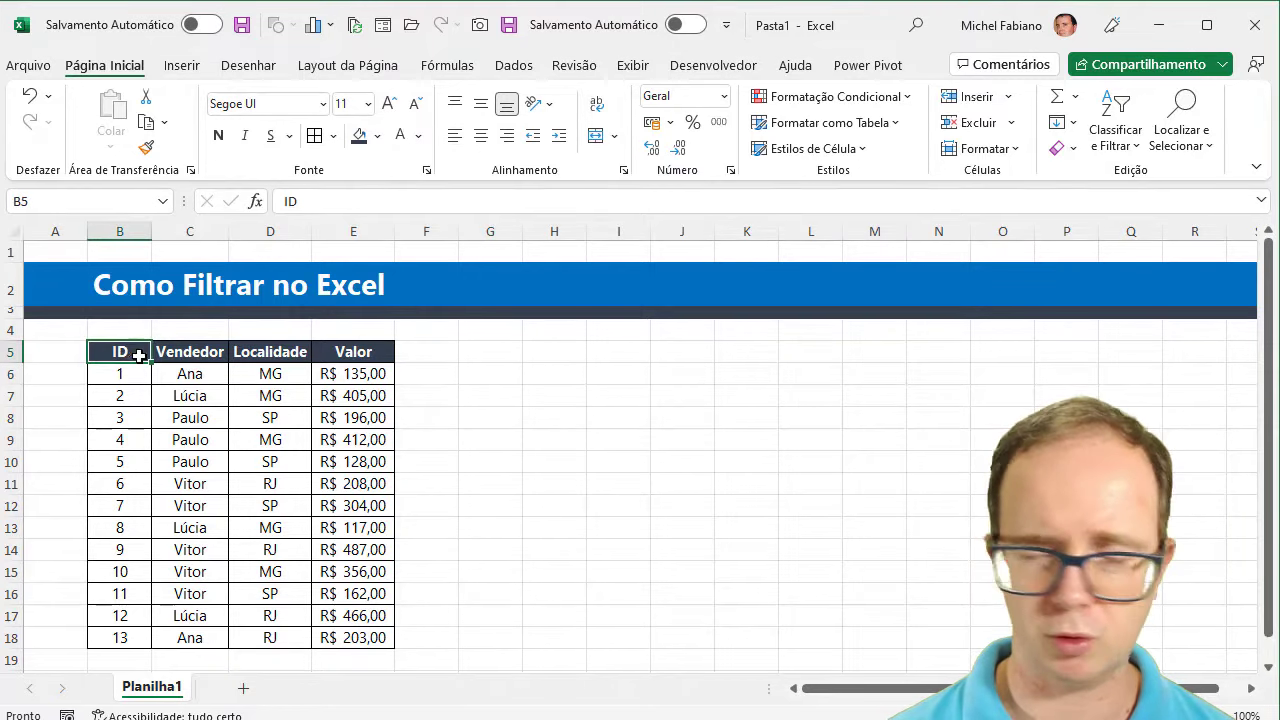
Step: Select the sales table B5:E18 and turn on filter buttons for its ID, Vendedor, Localidade and Valor headers
mouse_move(125, 353)
left_mouse_down()
mouse_move(249, 407)
mouse_move(340, 638)
left_mouse_up()
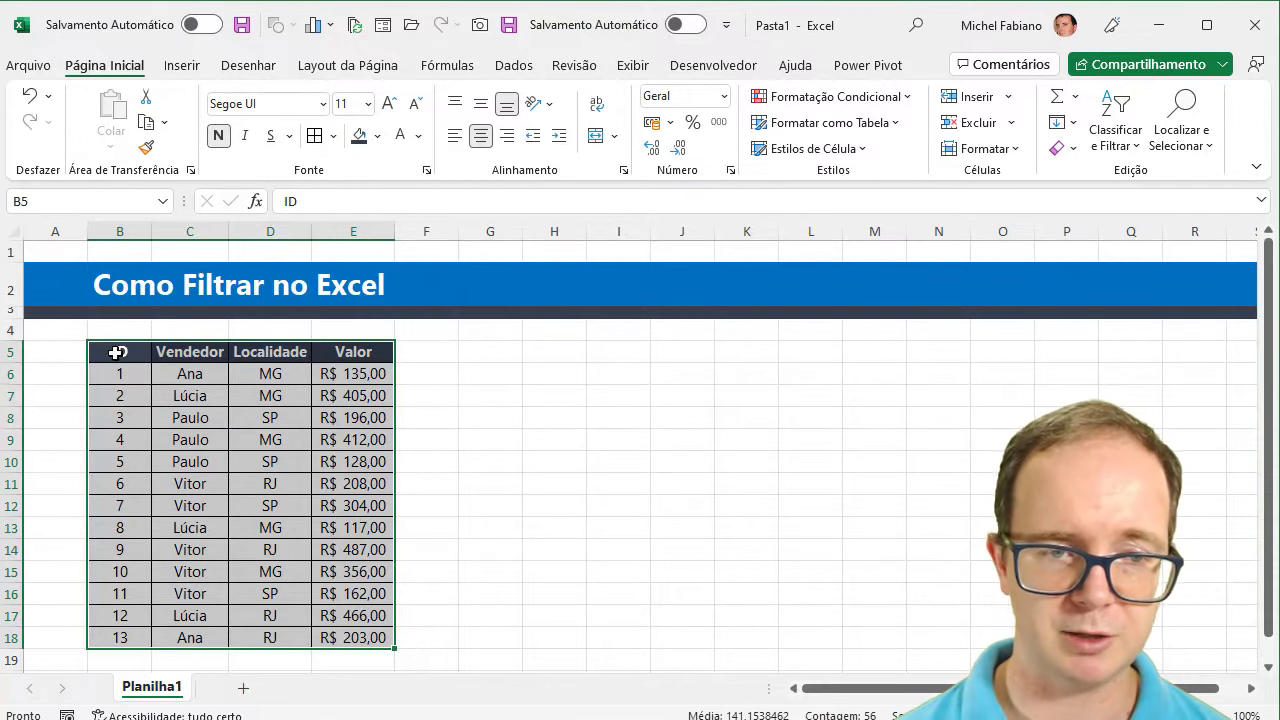
mouse_move(119, 352)
left_mouse_down()
mouse_move(268, 449)
mouse_move(331, 636)
left_mouse_up()
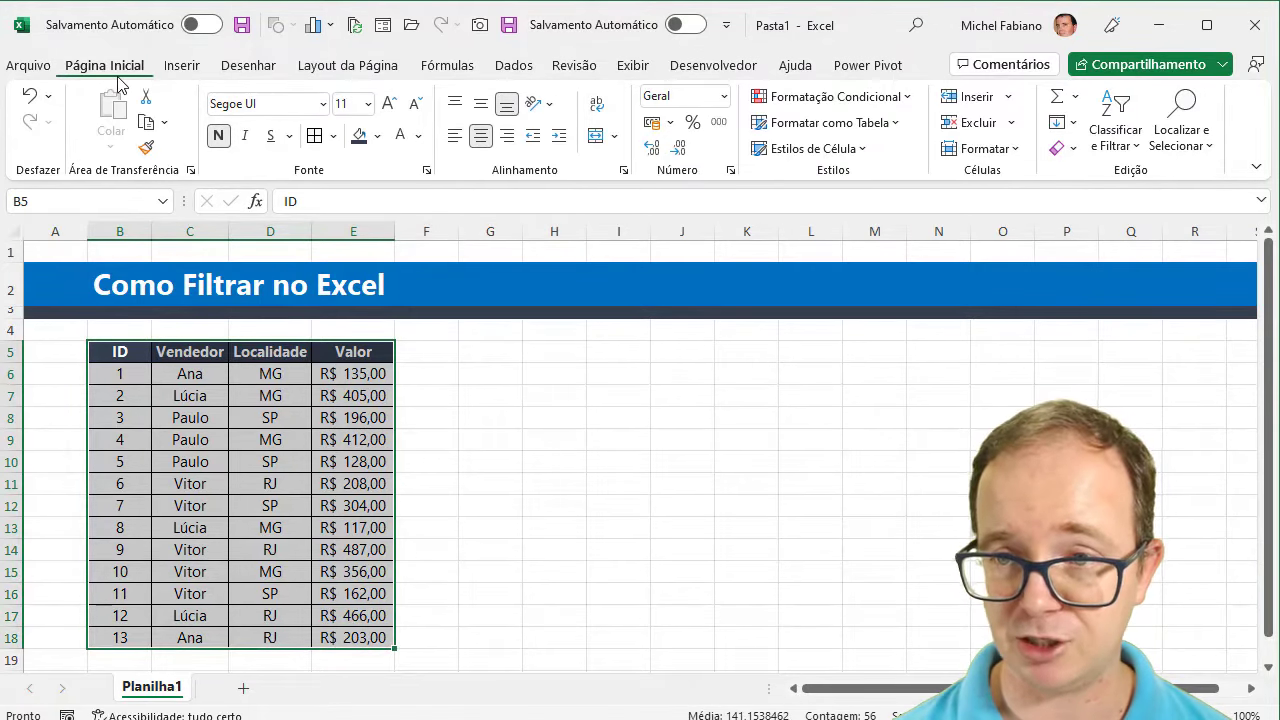
left_click(1139, 155)
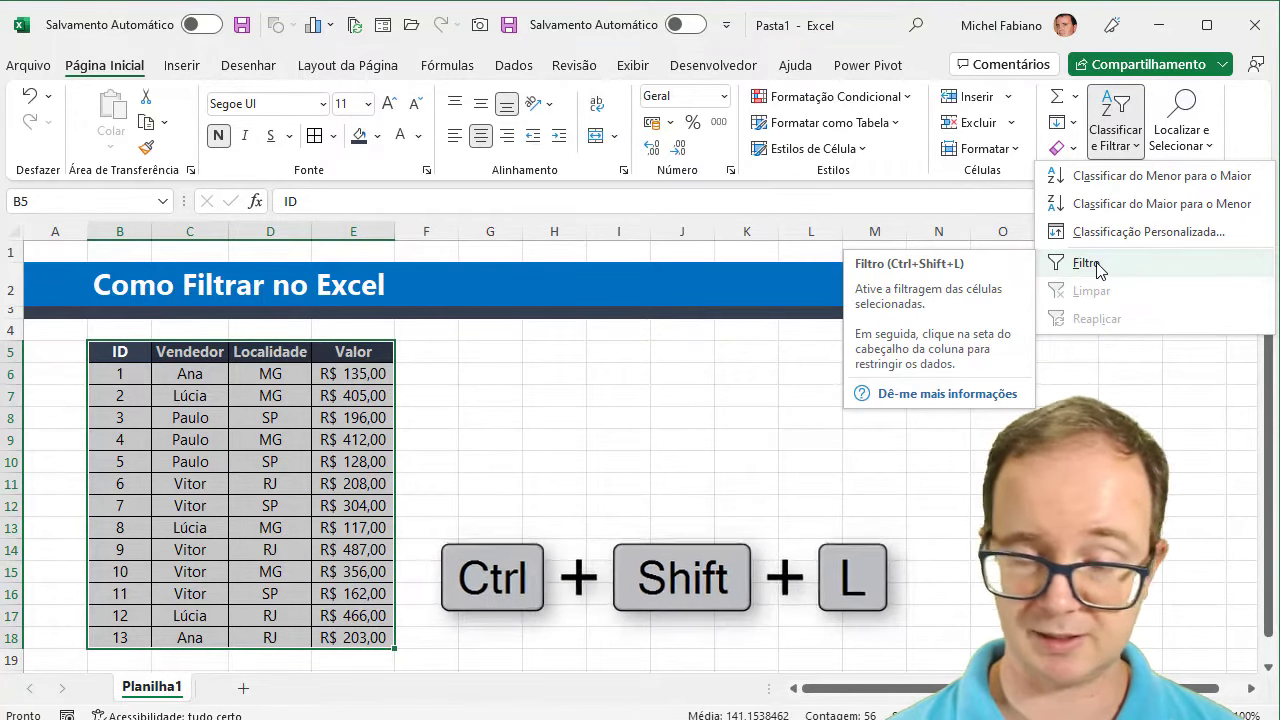
left_click(1096, 262)
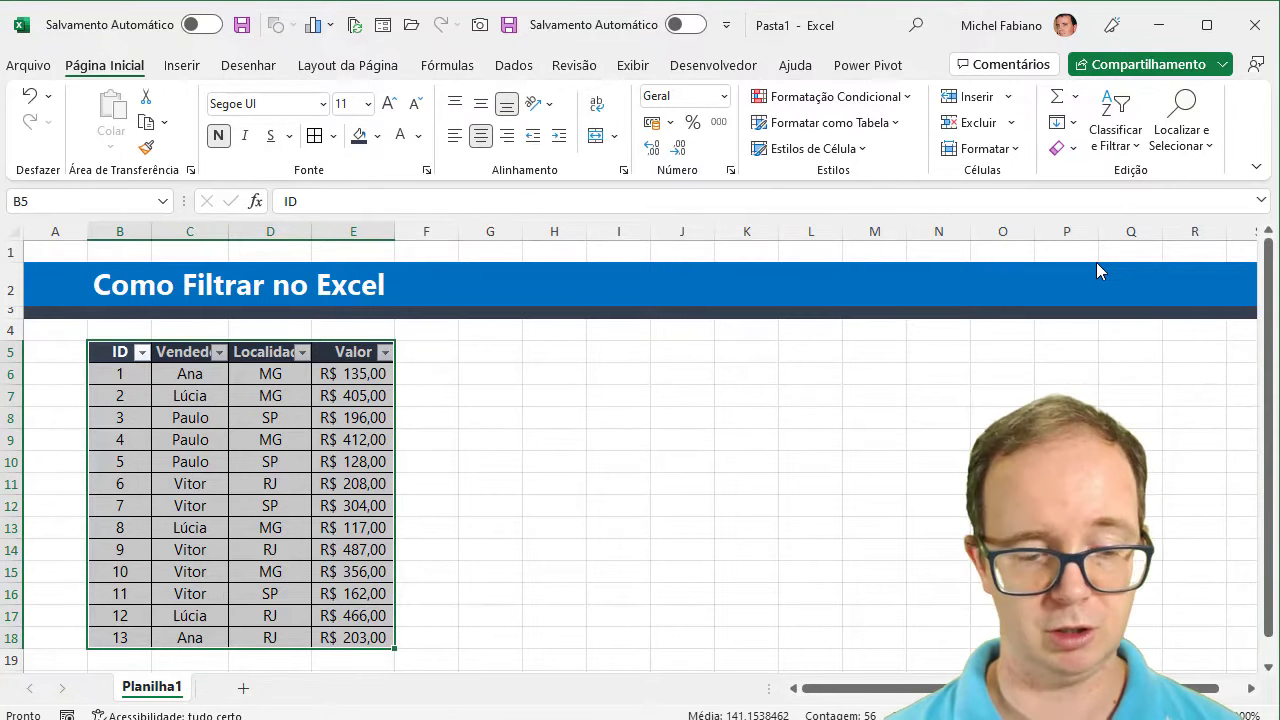
key("ctrl+shift+l")
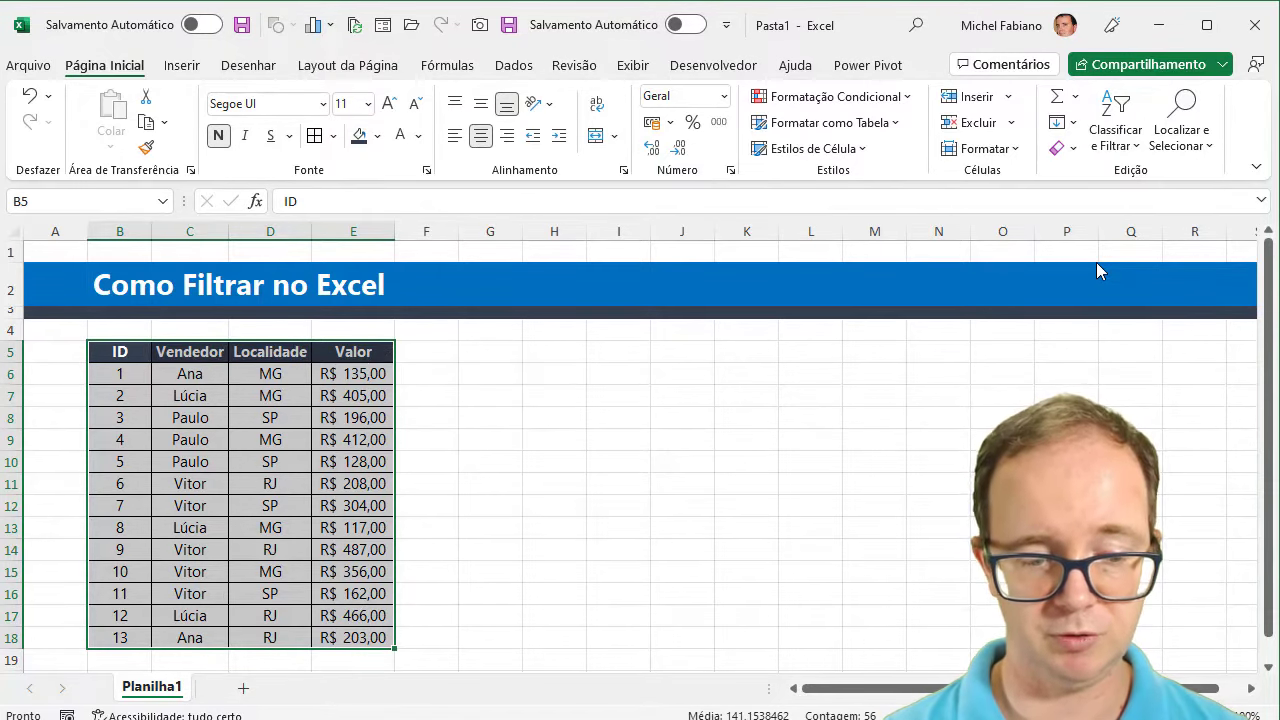
key("ctrl+shift+l")
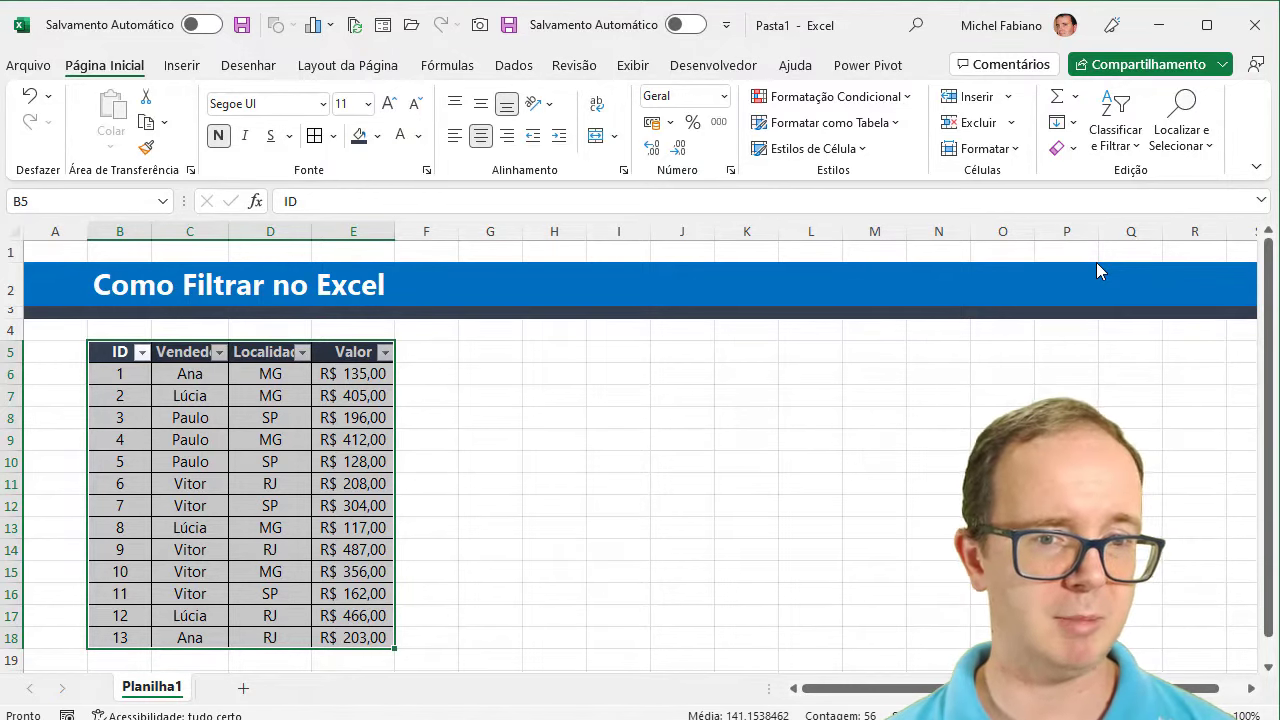
left_click(219, 352)
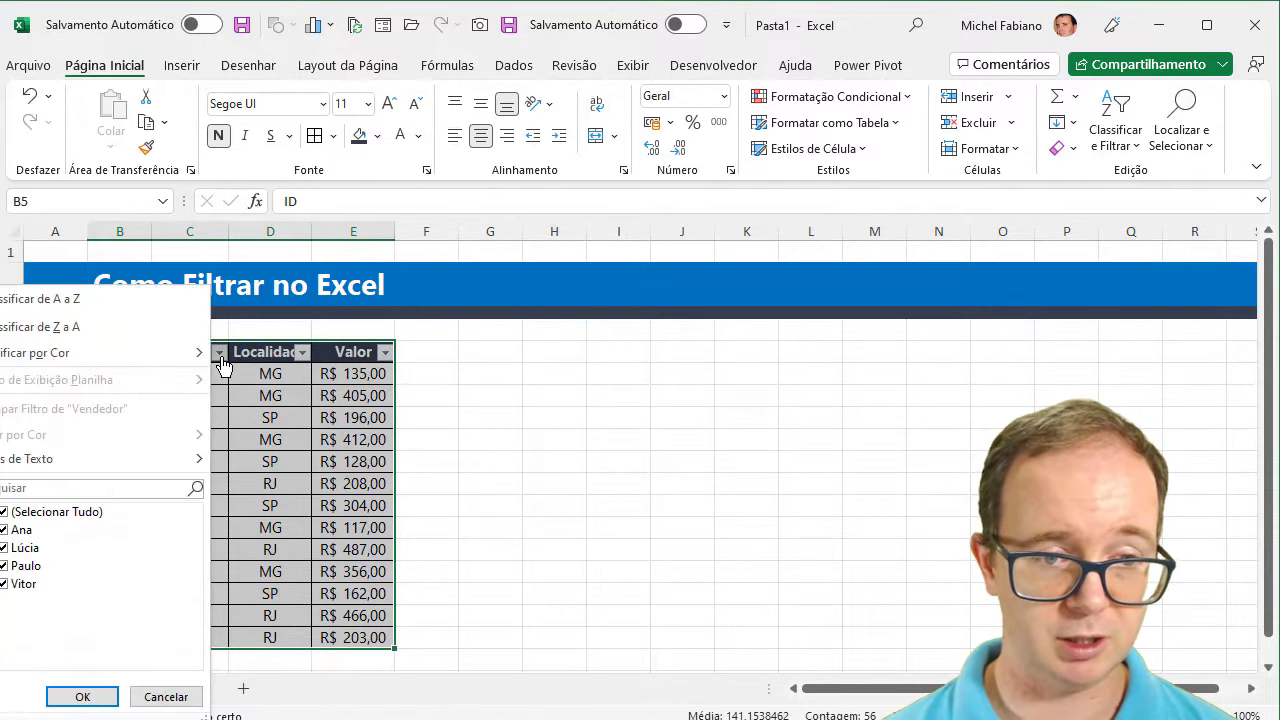
left_click(5, 512)
left_click(5, 530)
left_click(86, 697)
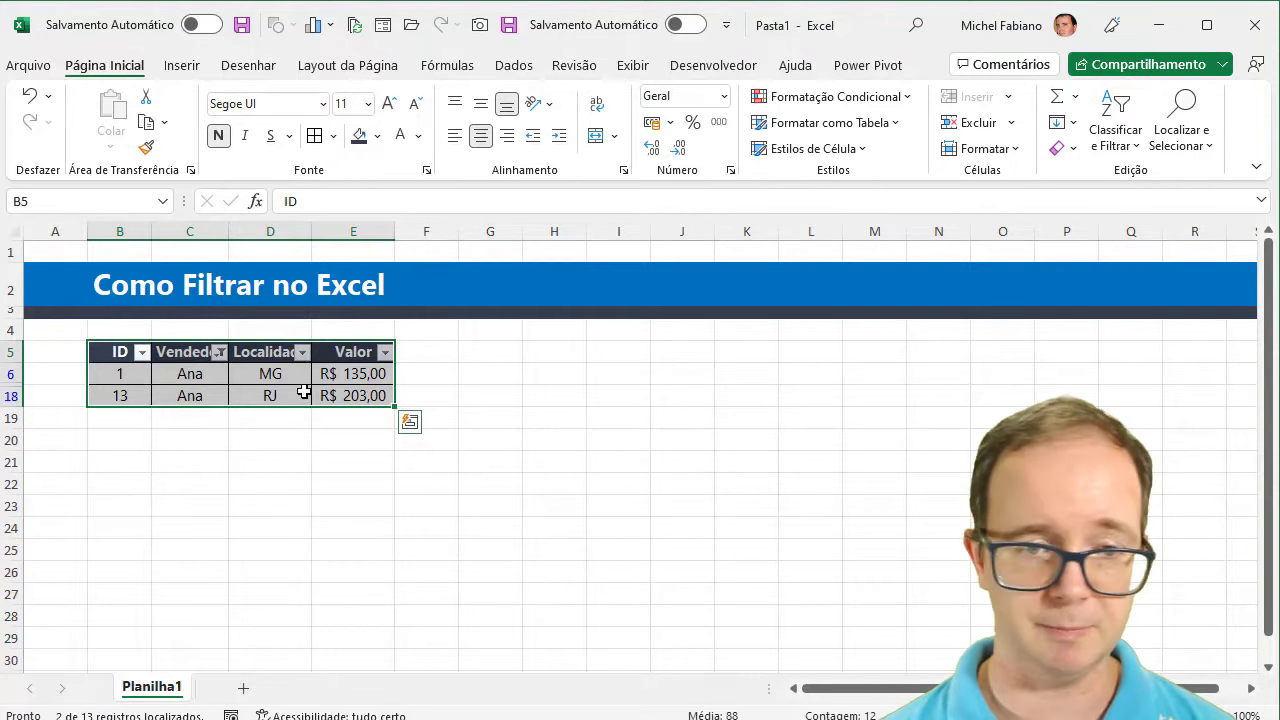
left_click(218, 354)
mouse_move(60, 459)
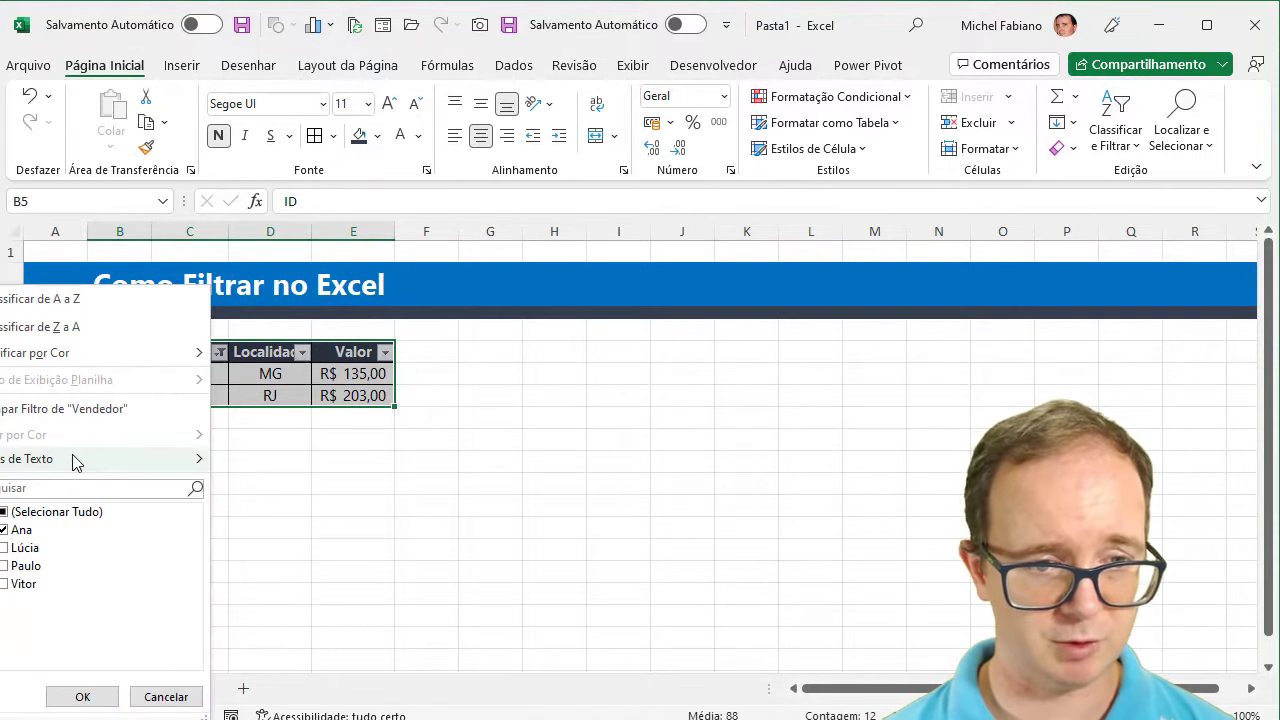
left_click(83, 412)
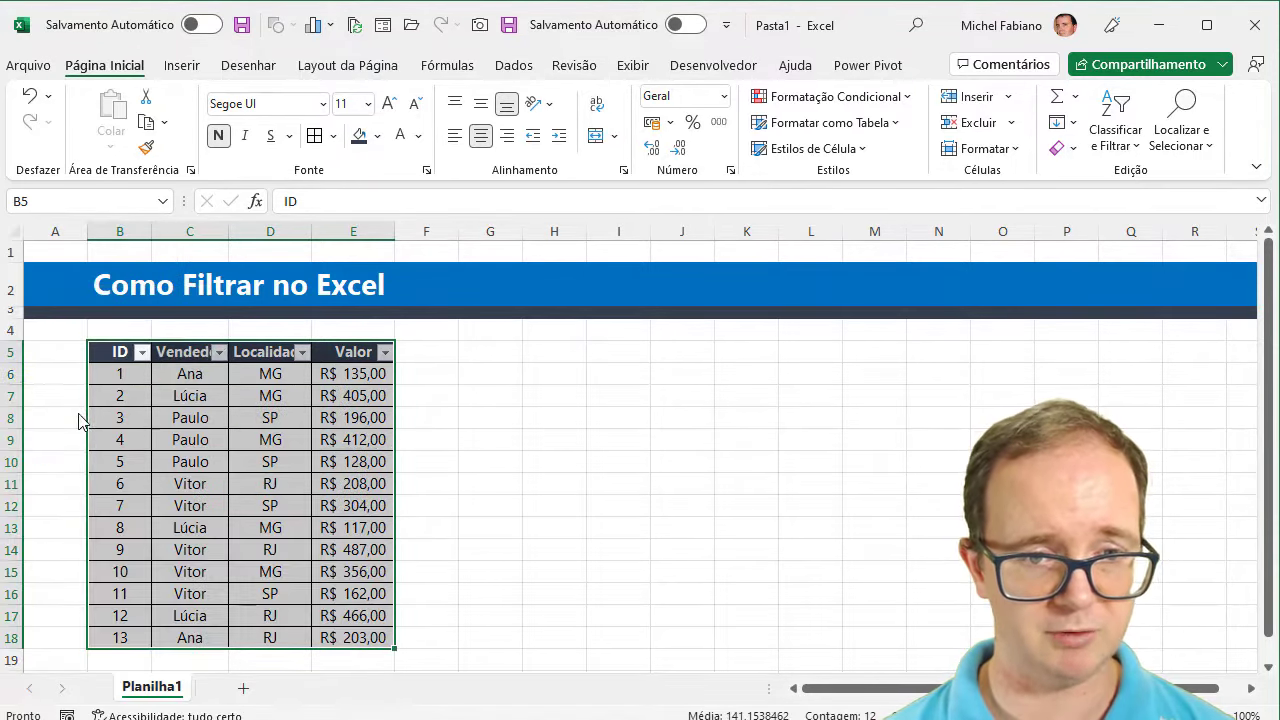
left_click(219, 355)
left_click(5, 566)
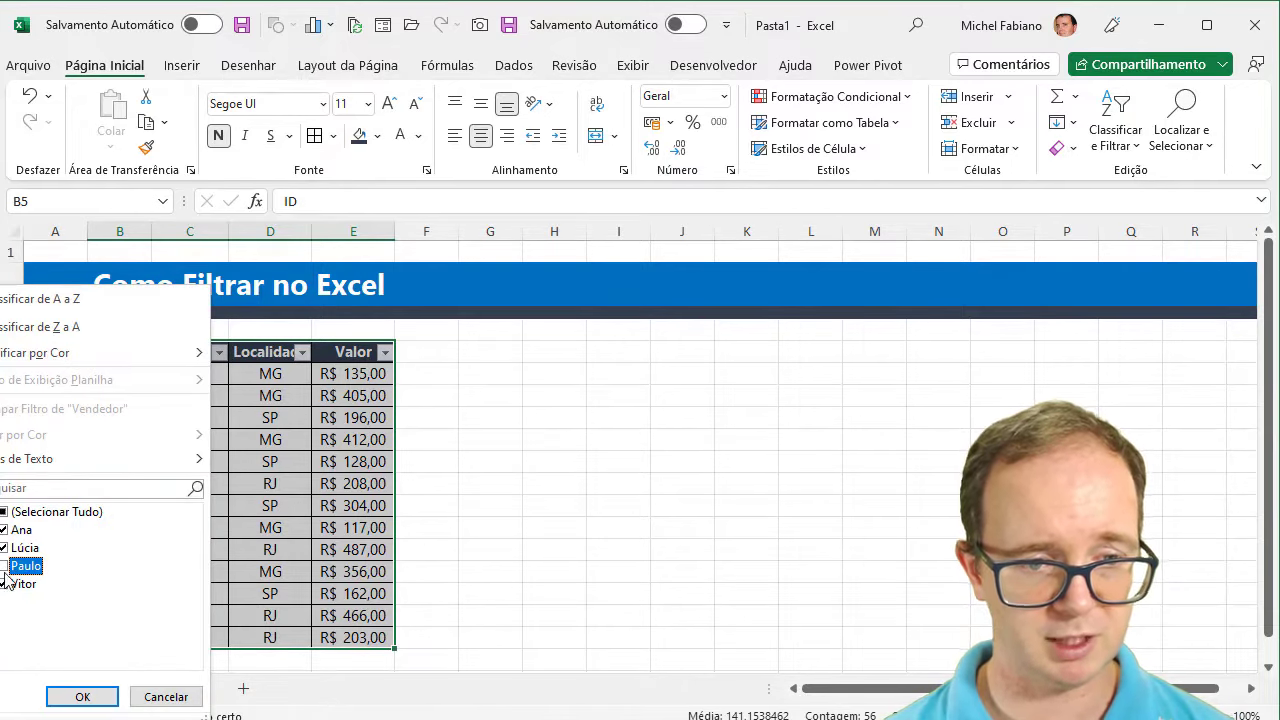
left_click(5, 584)
left_click(4, 530)
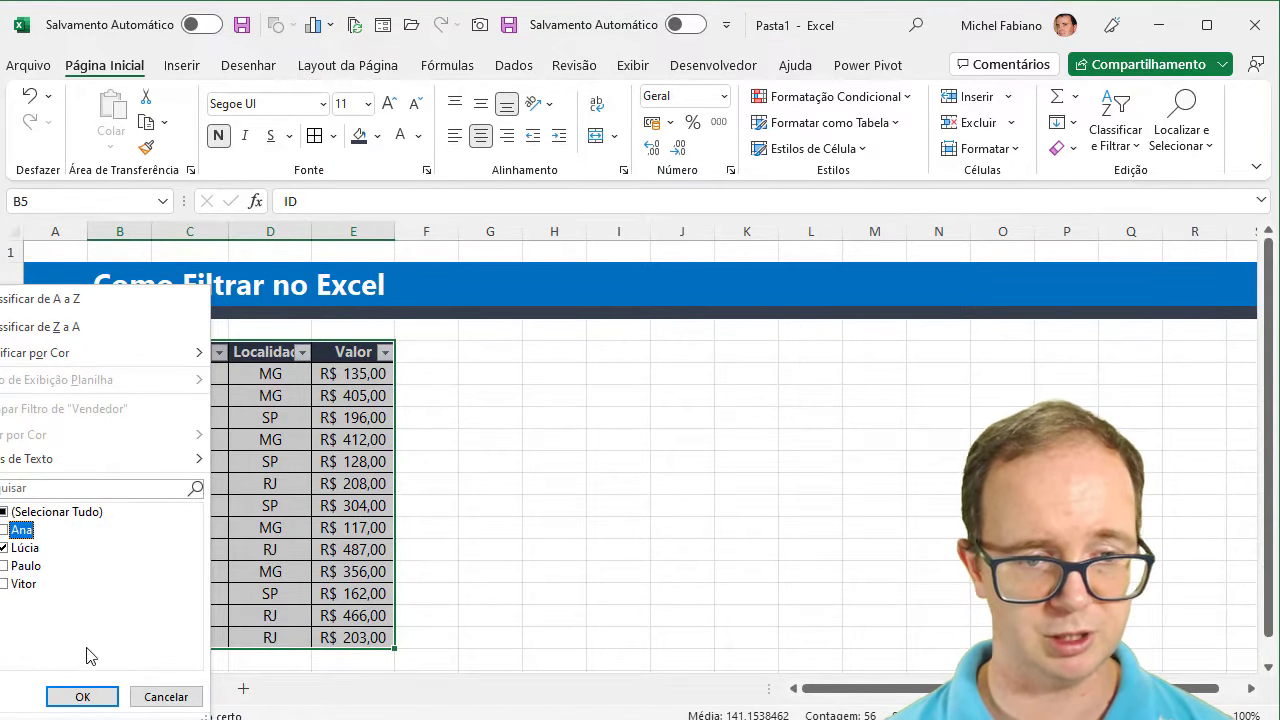
left_click(95, 697)
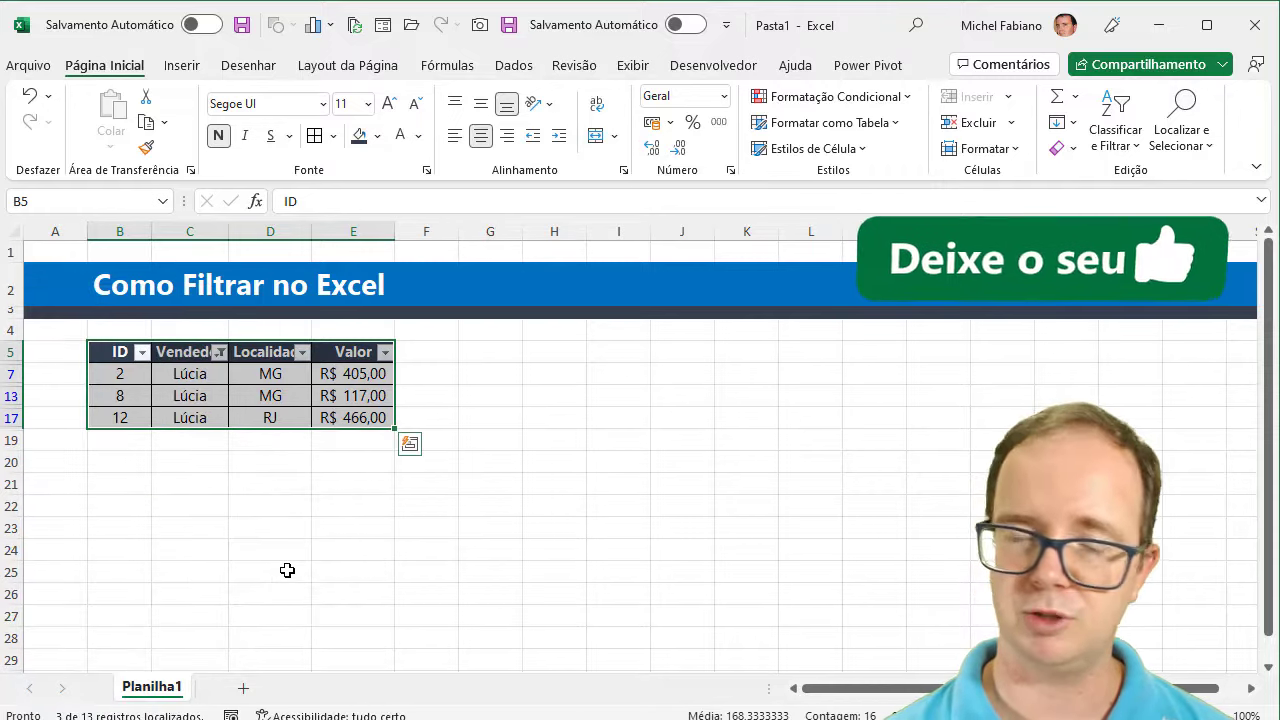
left_click(220, 358)
left_click(107, 487)
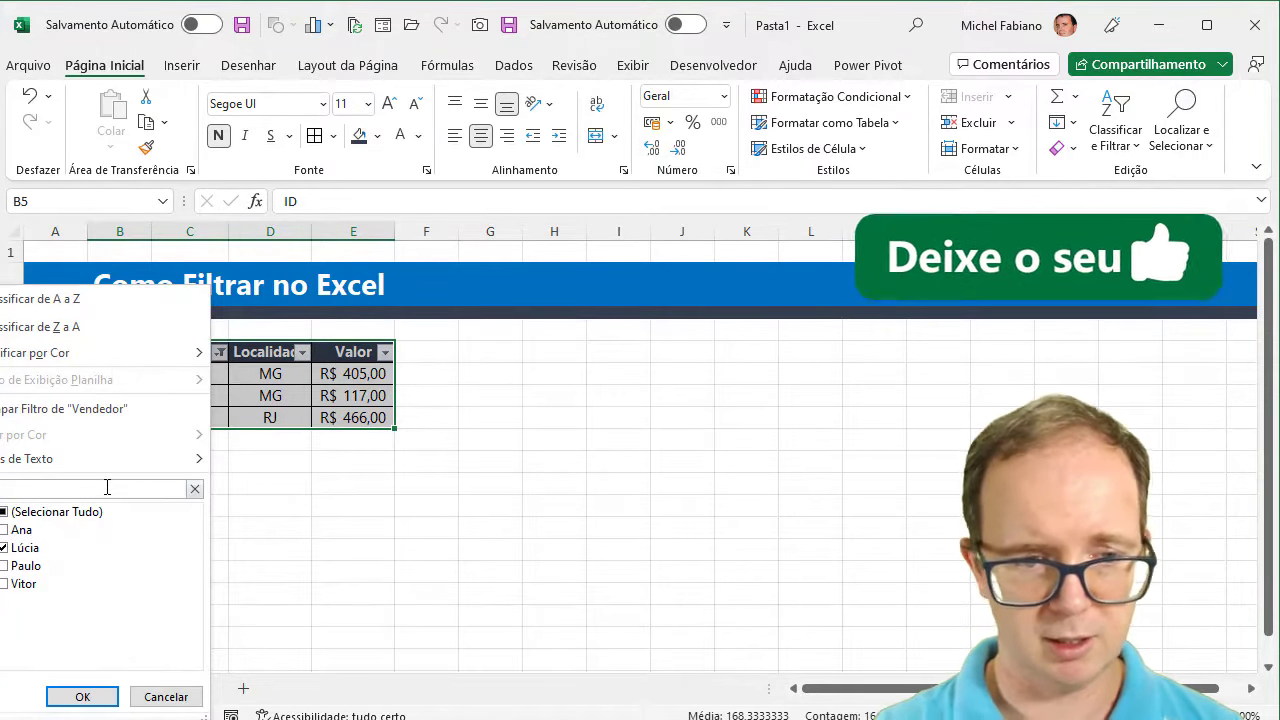
type("Paulo")
left_click(82, 696)
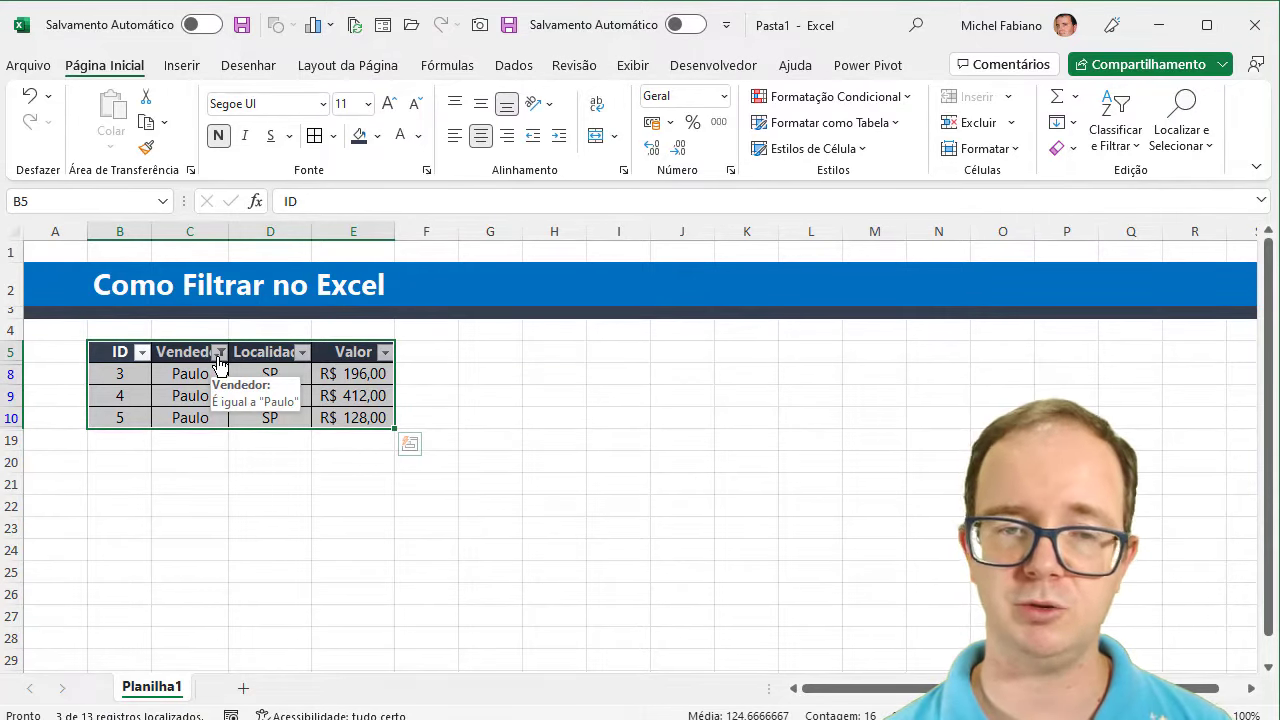
left_click(220, 352)
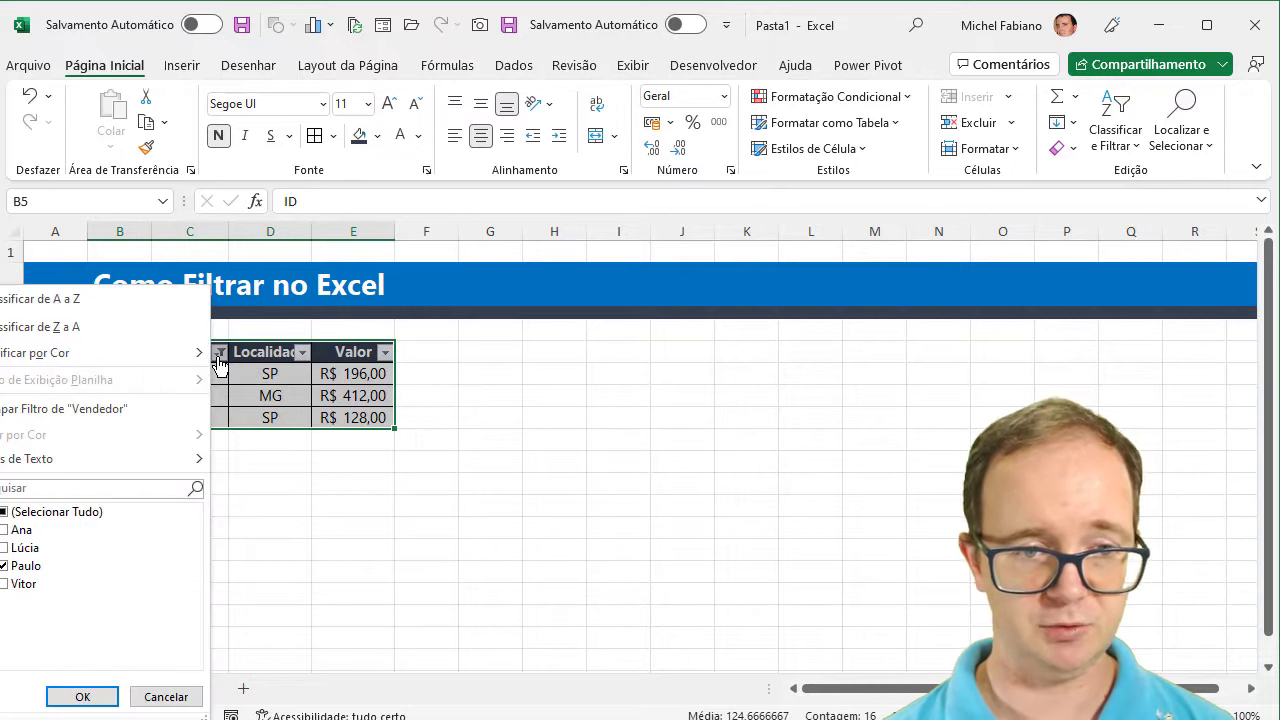
left_click(115, 410)
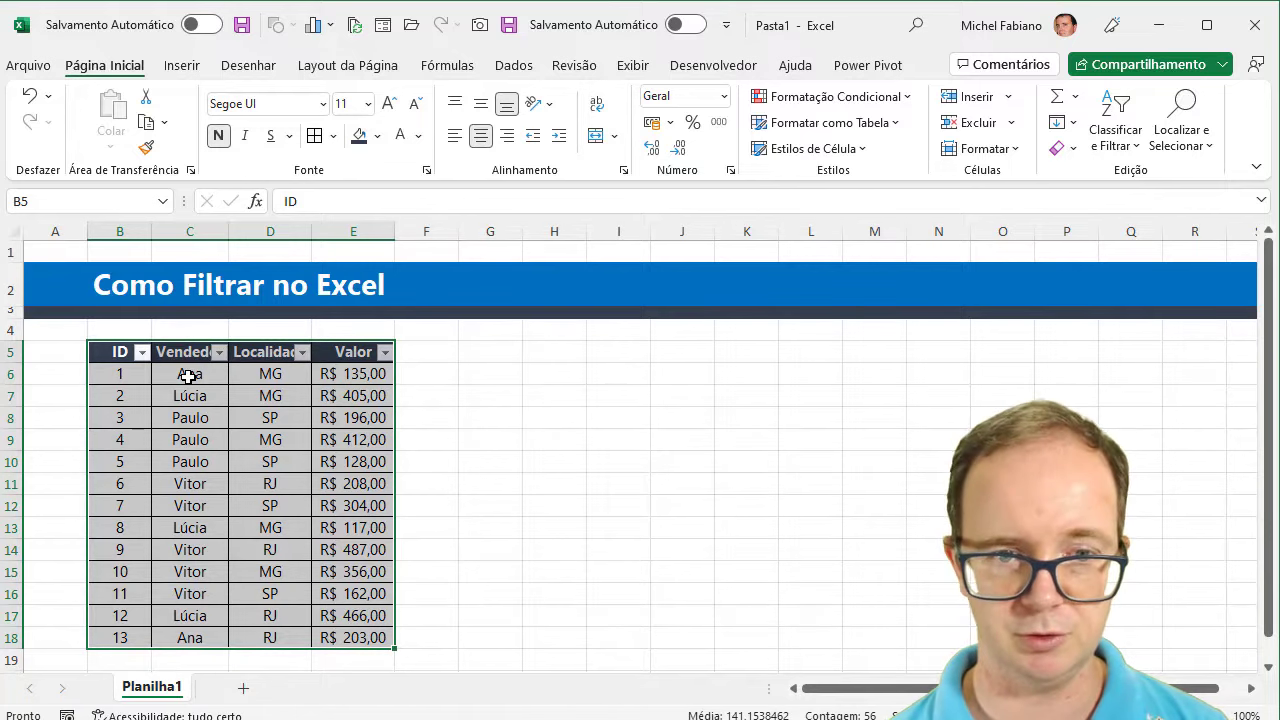
left_click(303, 354)
left_click(86, 512)
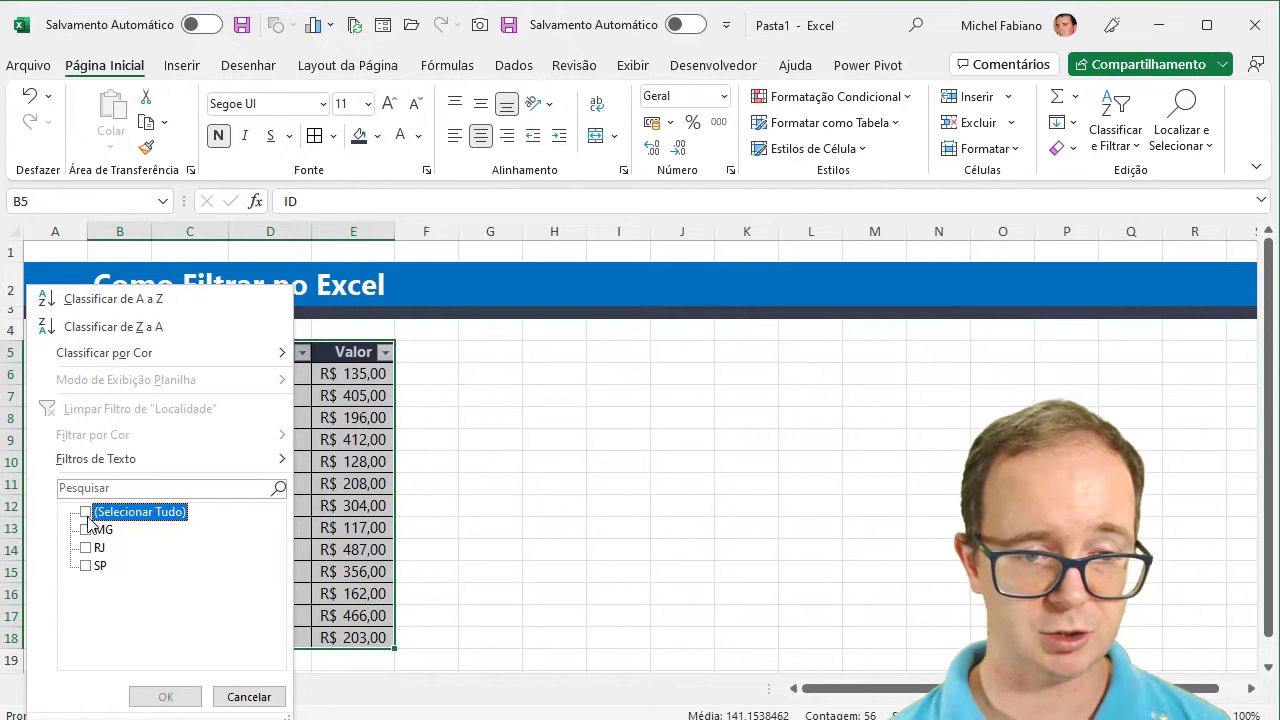
left_click(86, 530)
left_click(150, 695)
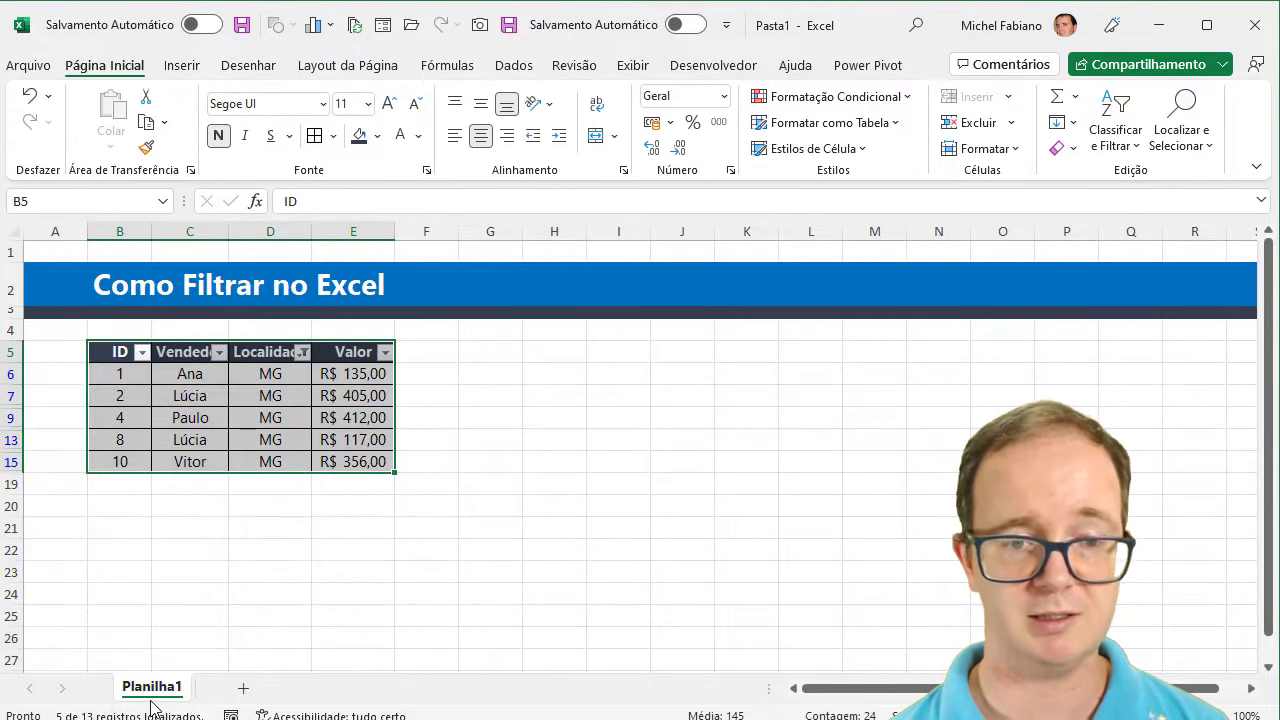
left_click(302, 352)
left_click(161, 415)
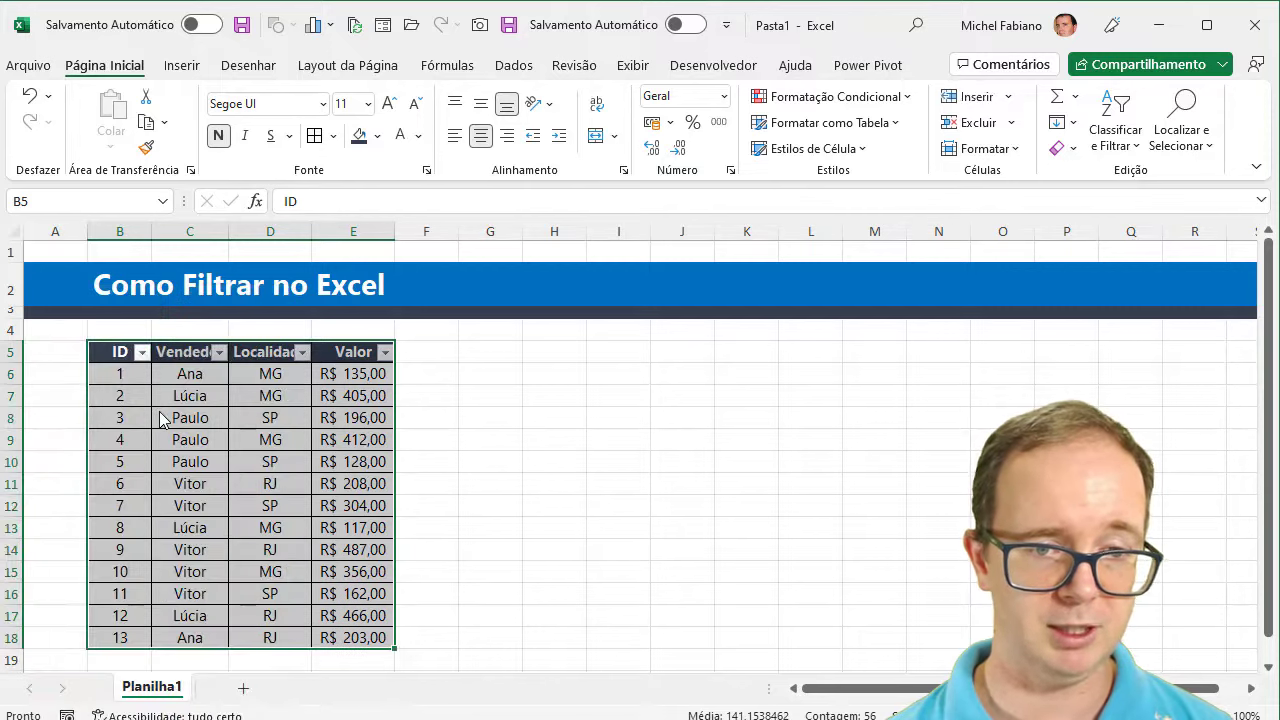
left_click(300, 354)
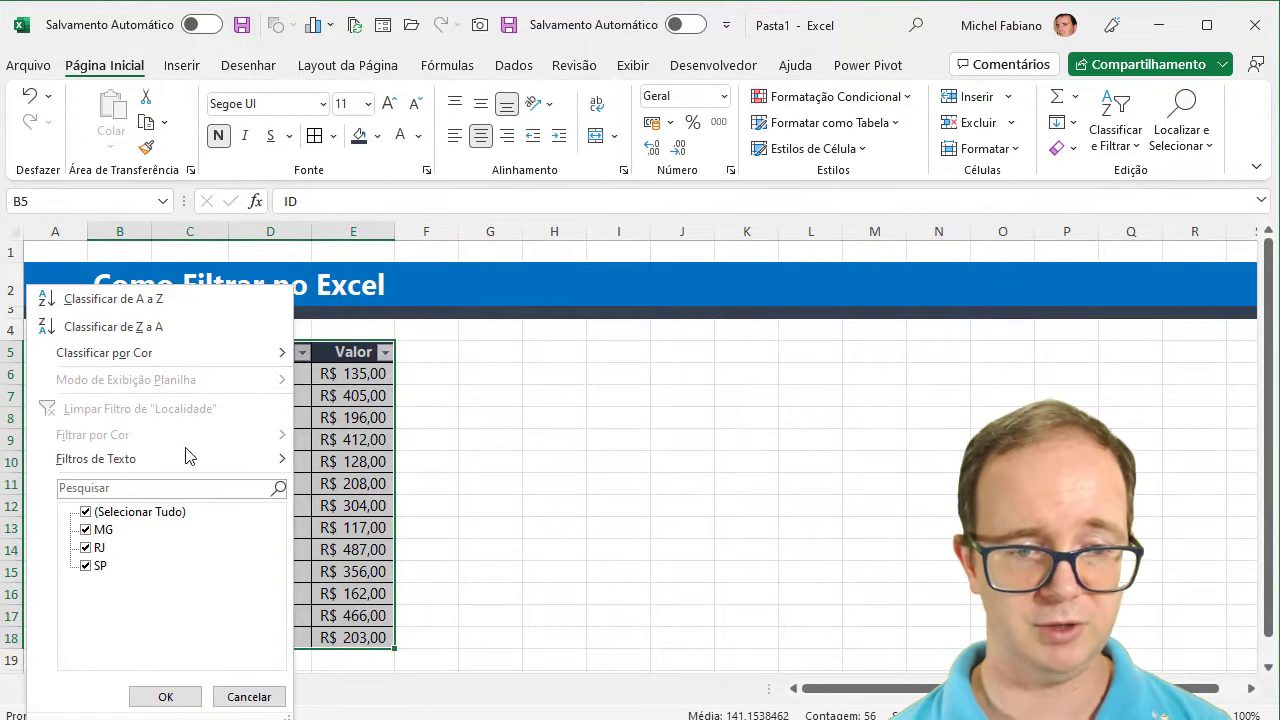
left_click(90, 548)
left_click(86, 530)
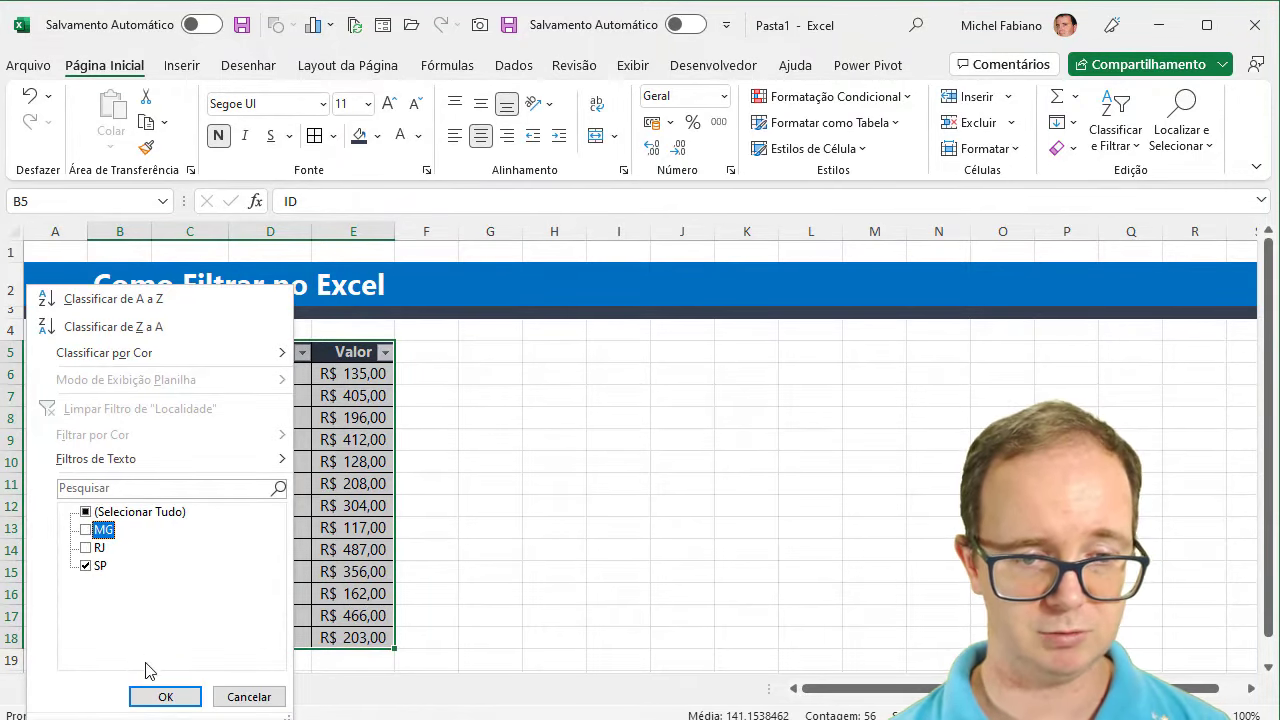
left_click(163, 695)
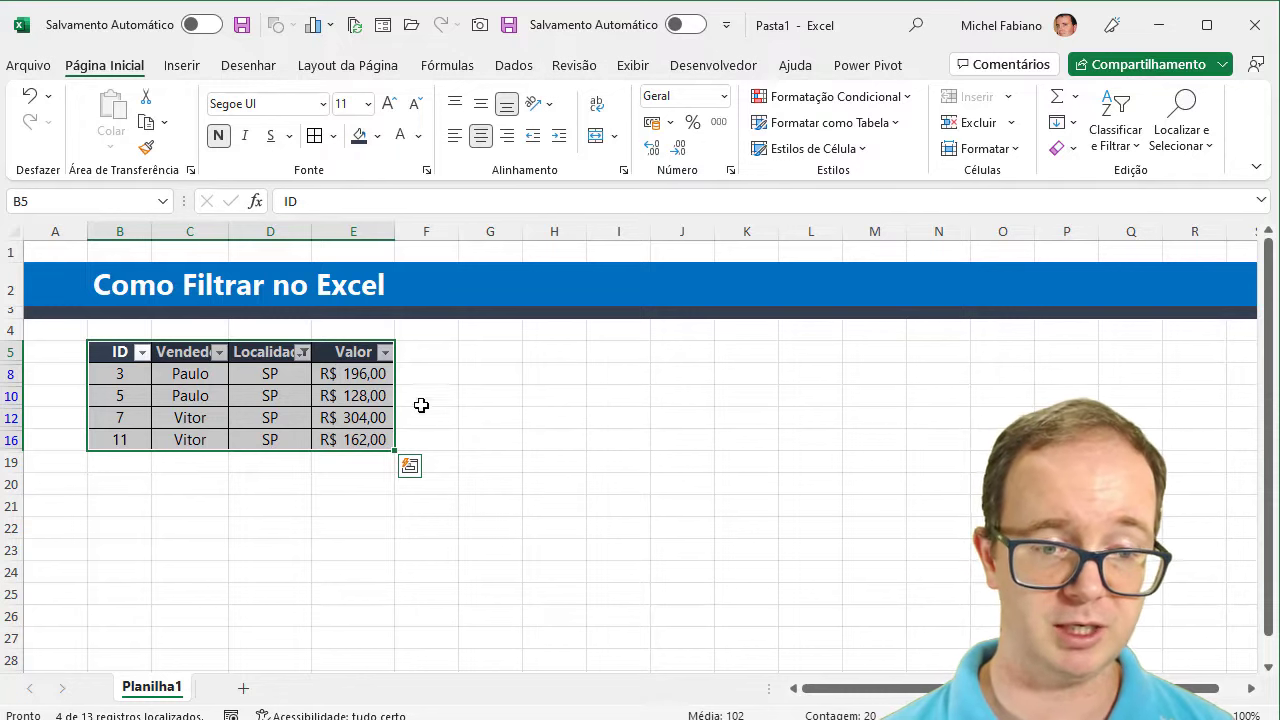
left_click(302, 352)
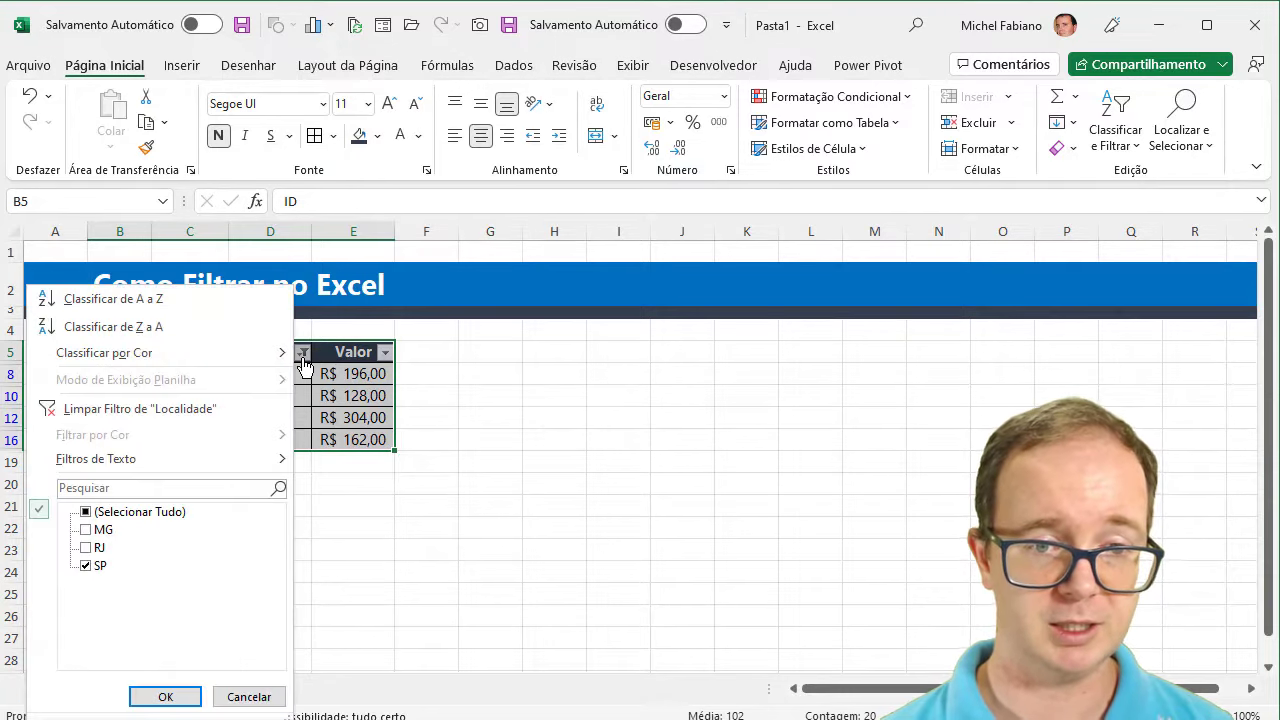
left_click(180, 409)
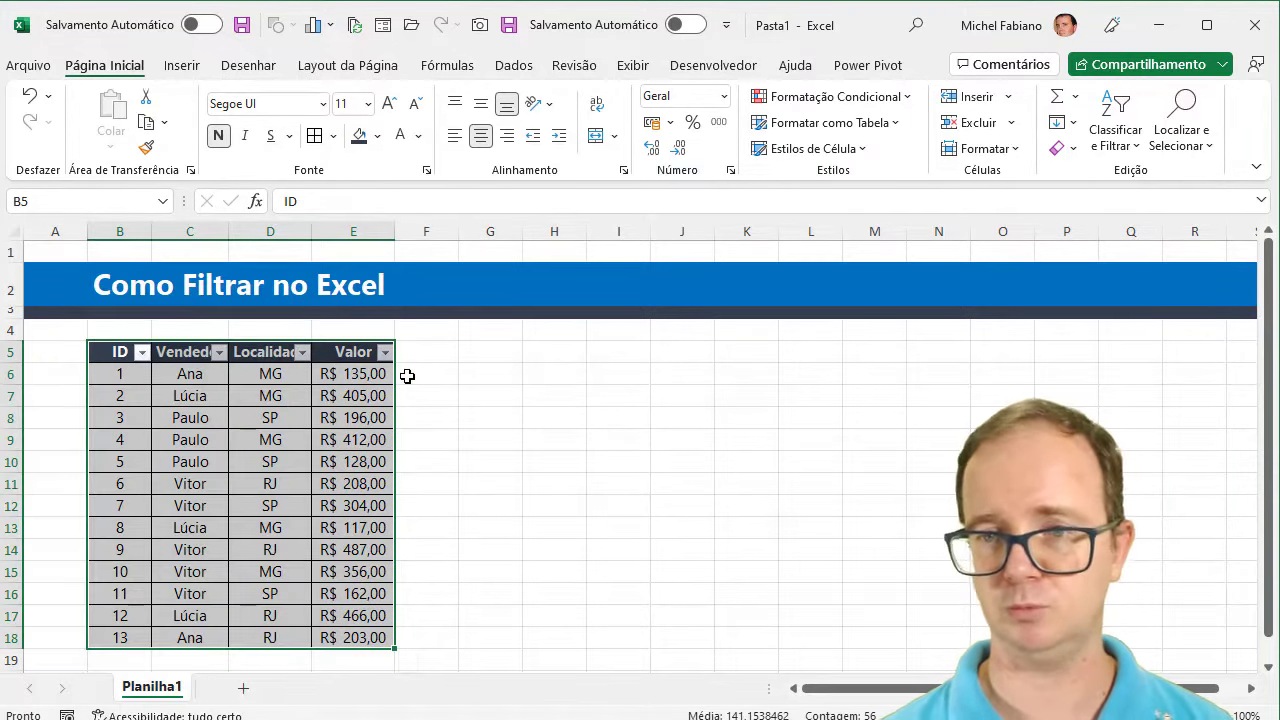
Step: Copy the sales table into a new sheet, Planilha2, pasting it at cell B2
key("ctrl+c")
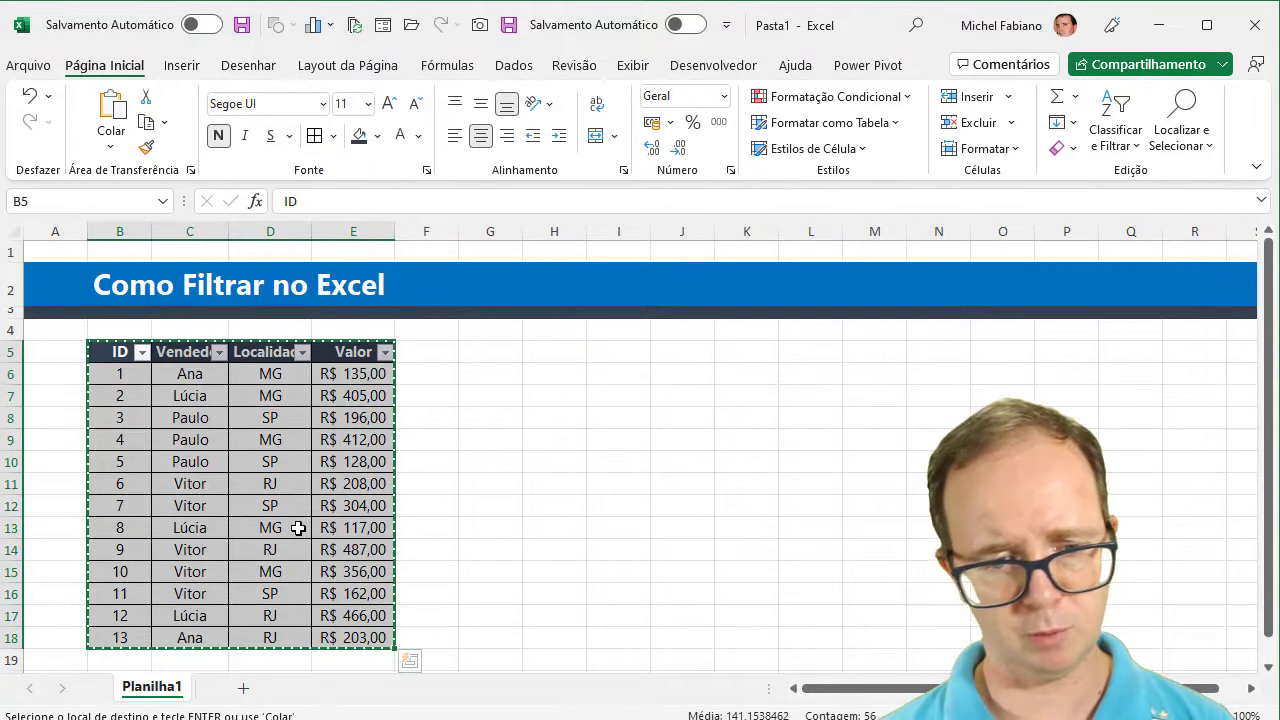
left_click(244, 688)
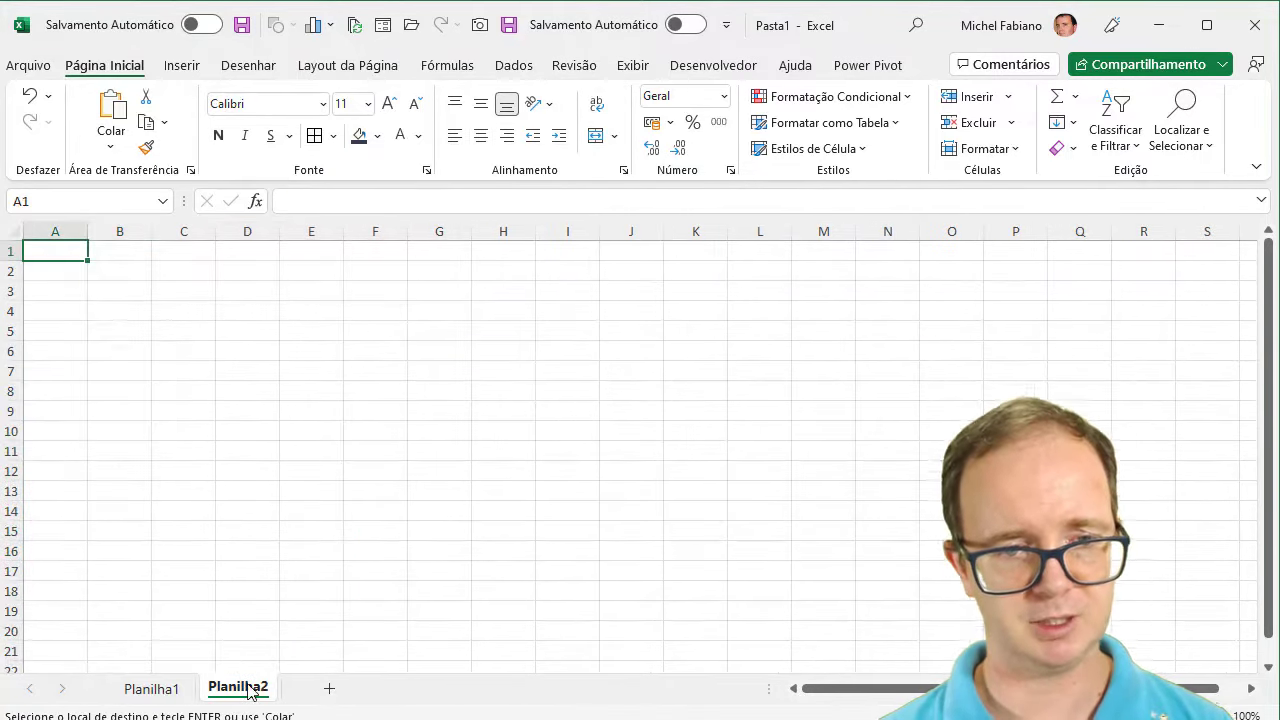
left_click(118, 273)
key("ctrl+v")
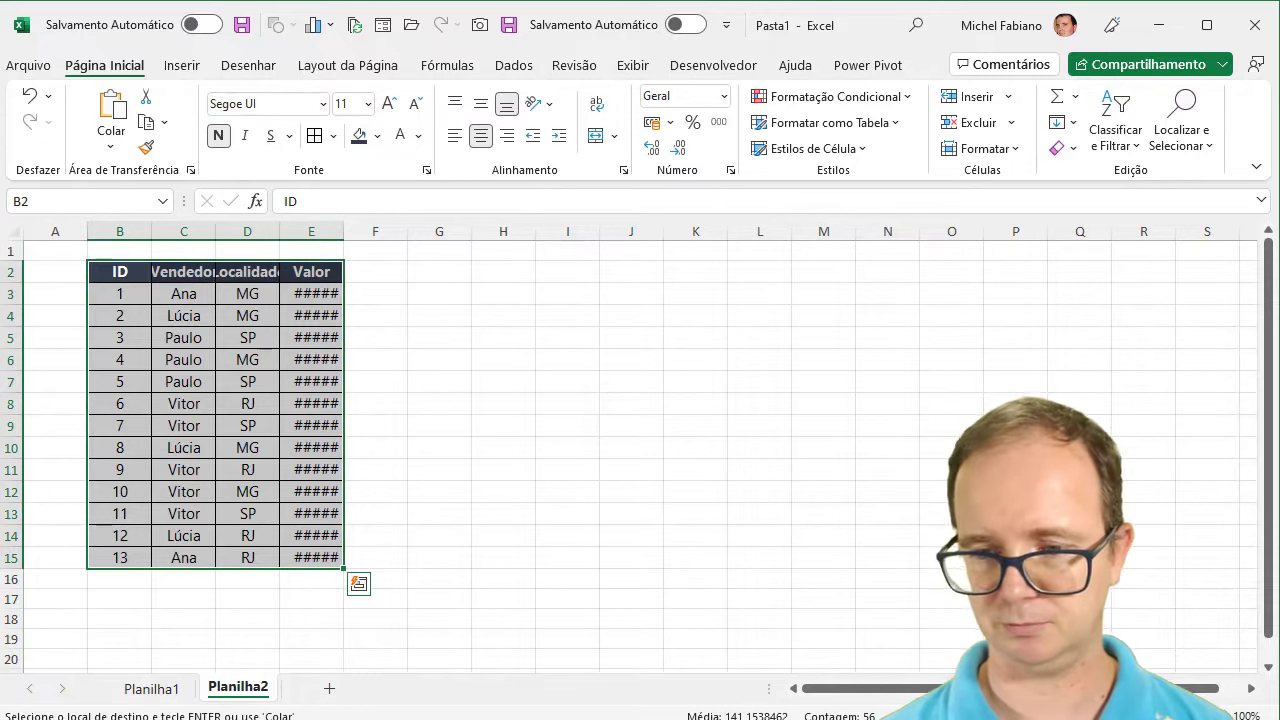
Step: AutoFit columns E, D, C and B to show full headers and R$ values
scroll(640, 450, "up", 1, "ctrl")
scroll(640, 450, "up", 1, "ctrl")
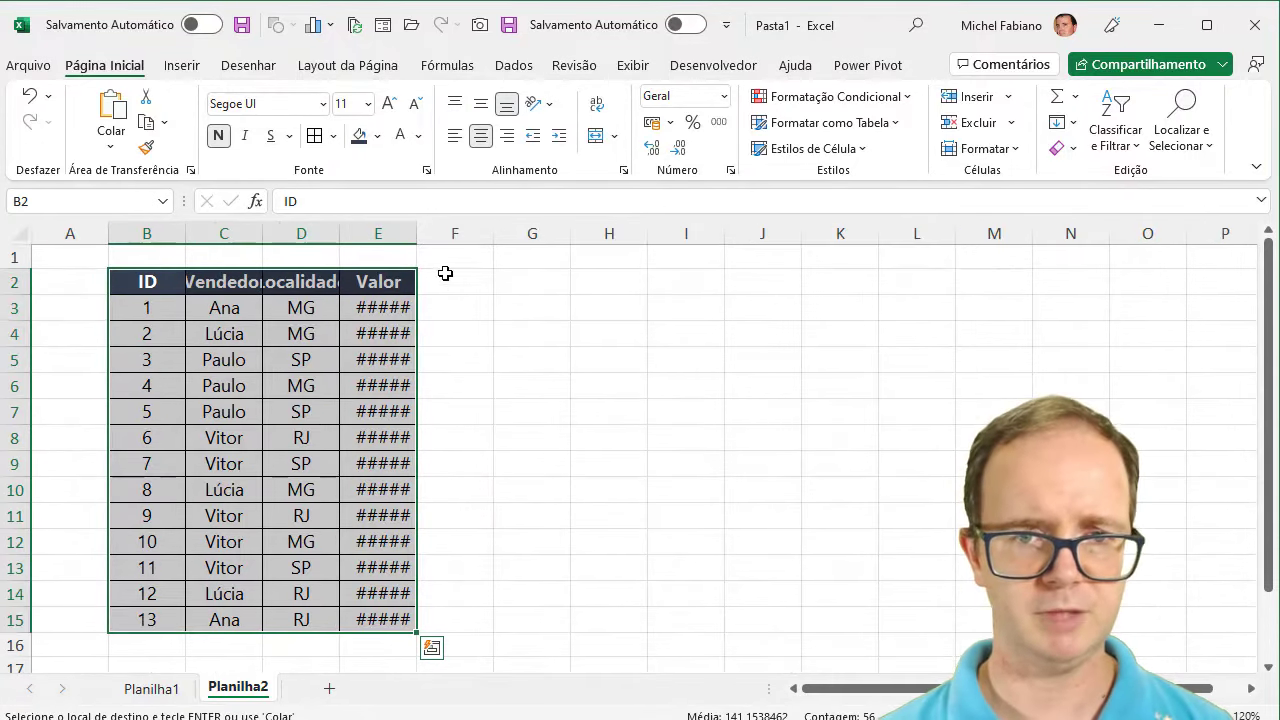
double_click(416, 233)
double_click(339, 233)
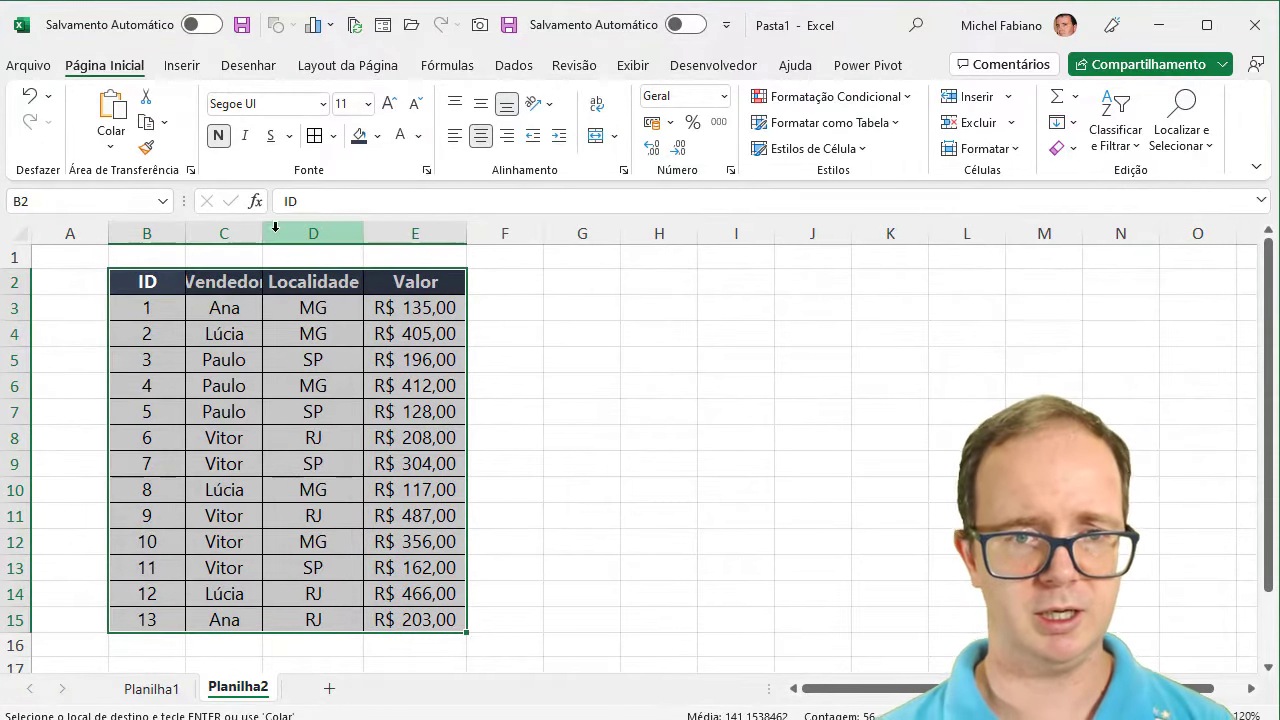
double_click(262, 233)
double_click(185, 233)
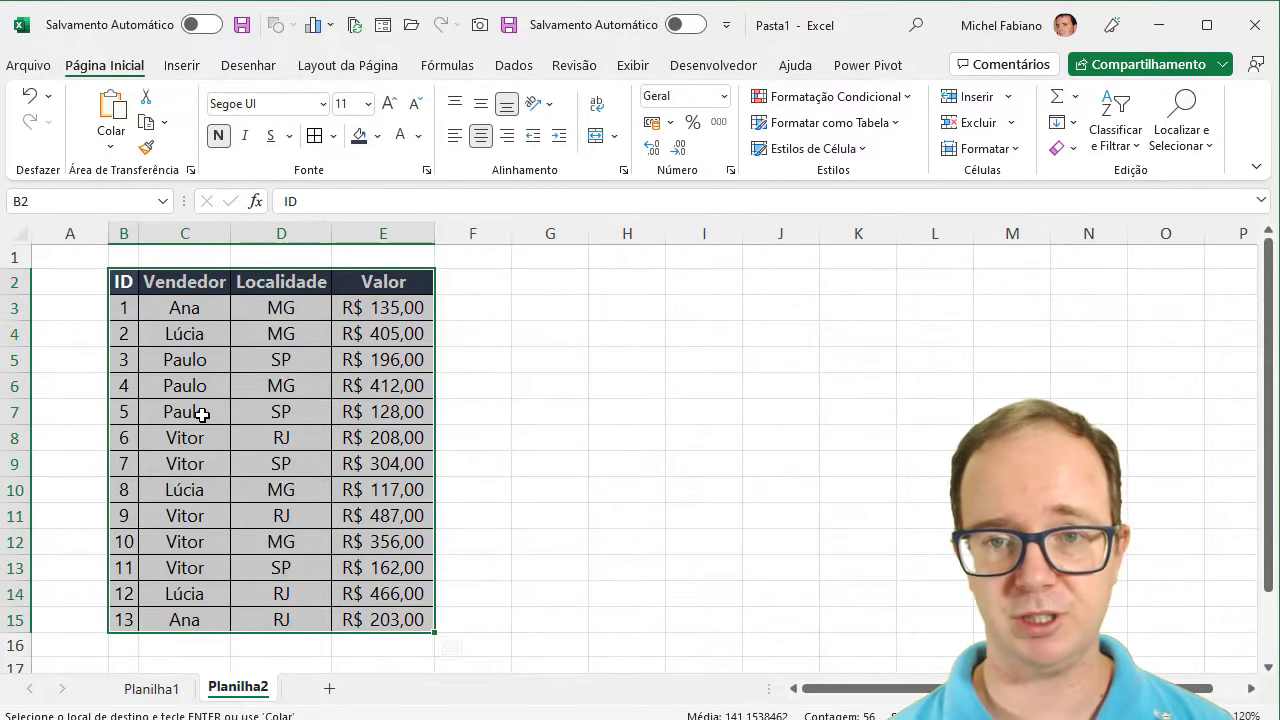
Step: Format the sales range as a table with a blue medium style and headers
left_click(880, 124)
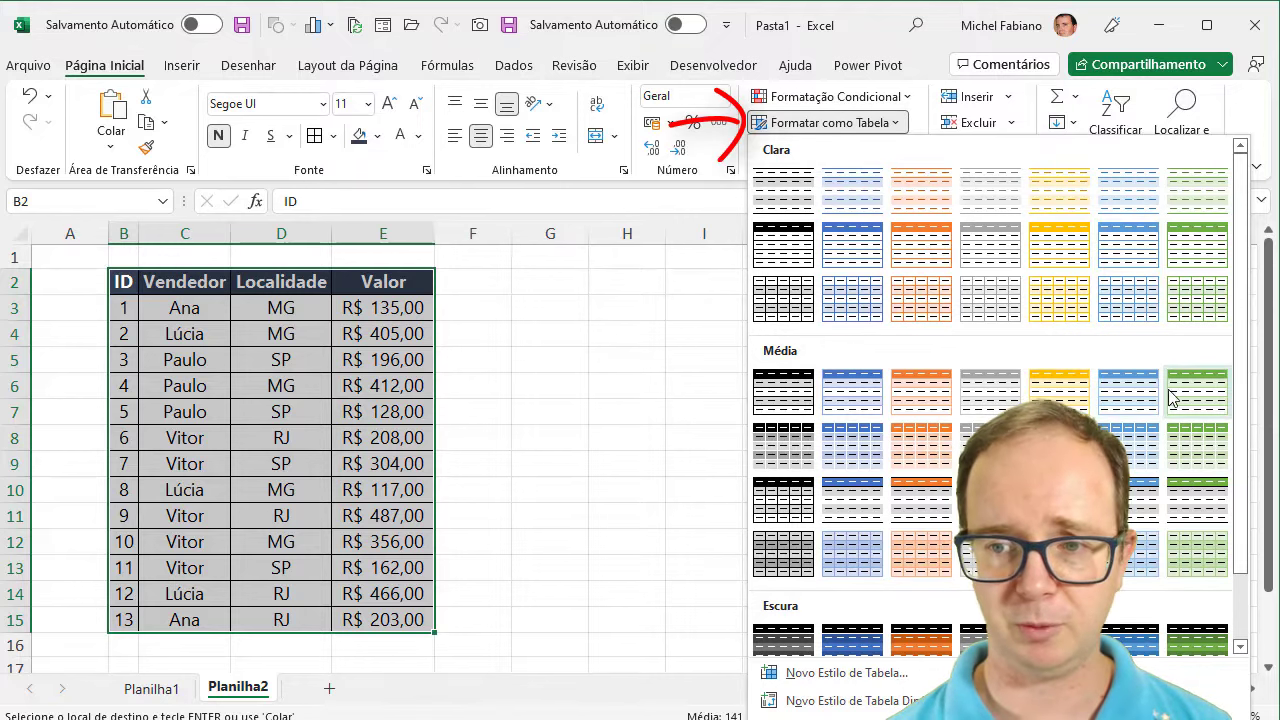
right_click(1122, 406)
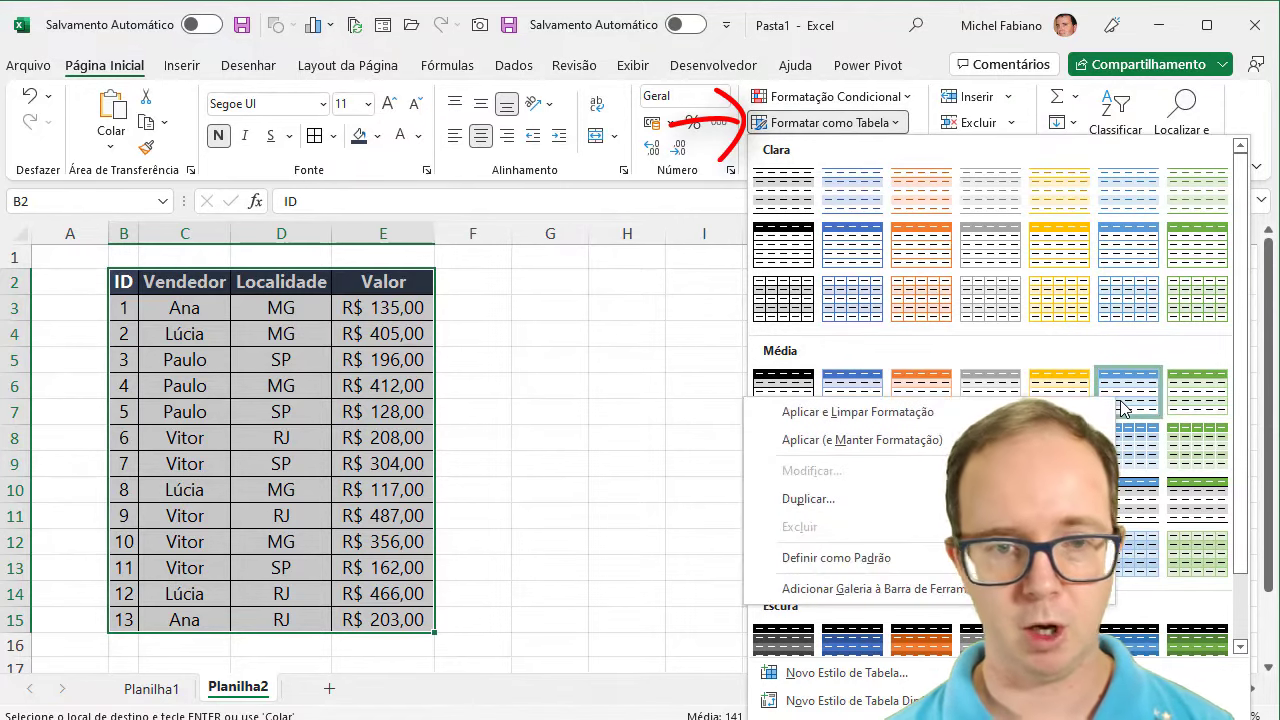
key("Escape")
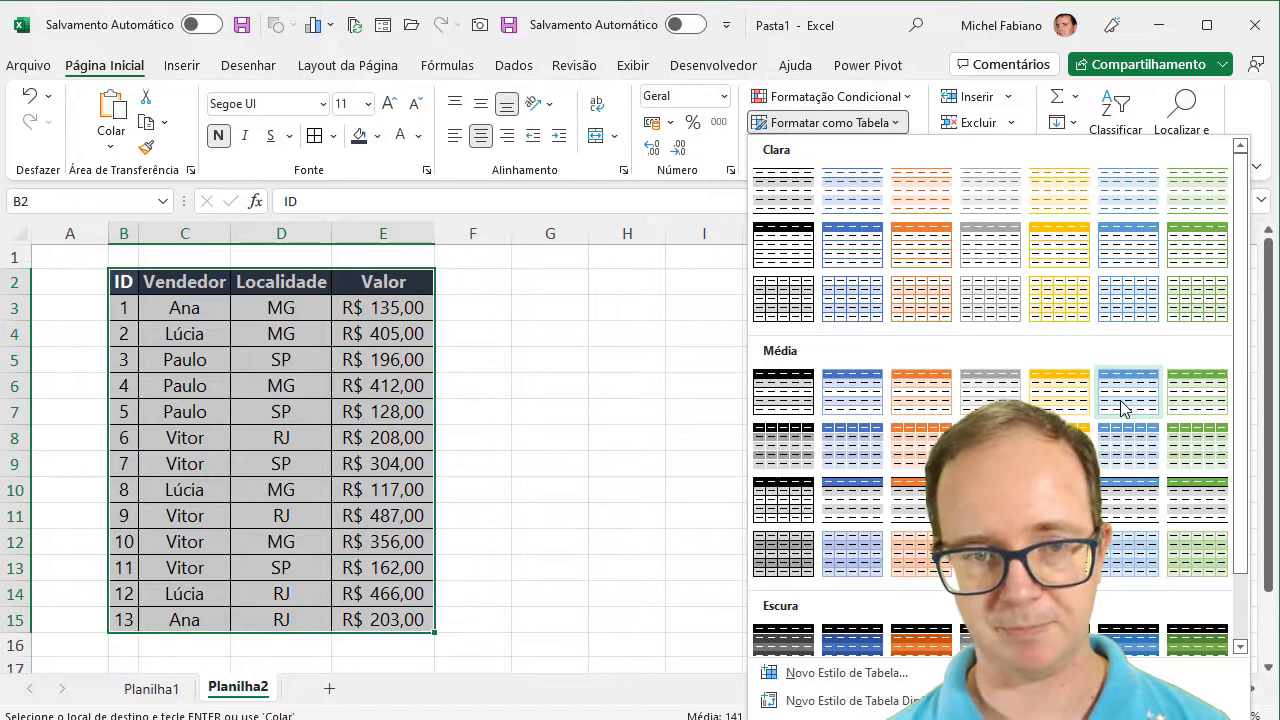
left_click(860, 402)
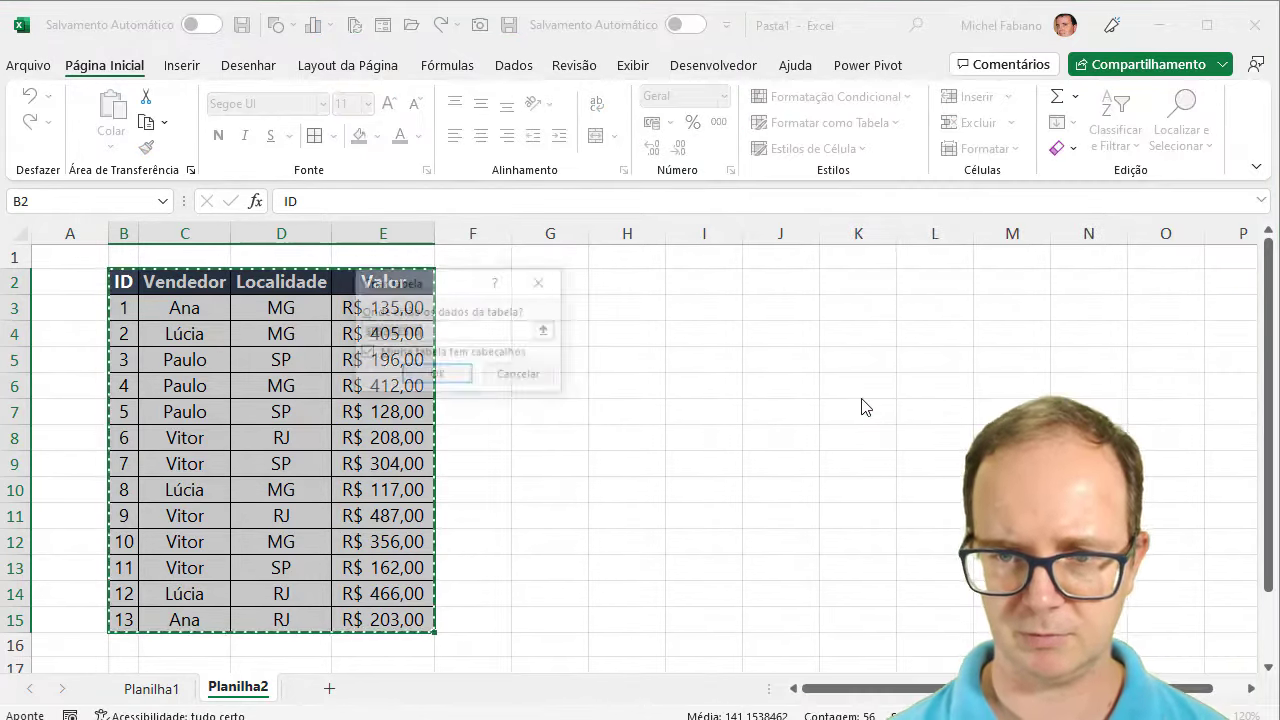
left_click(421, 371)
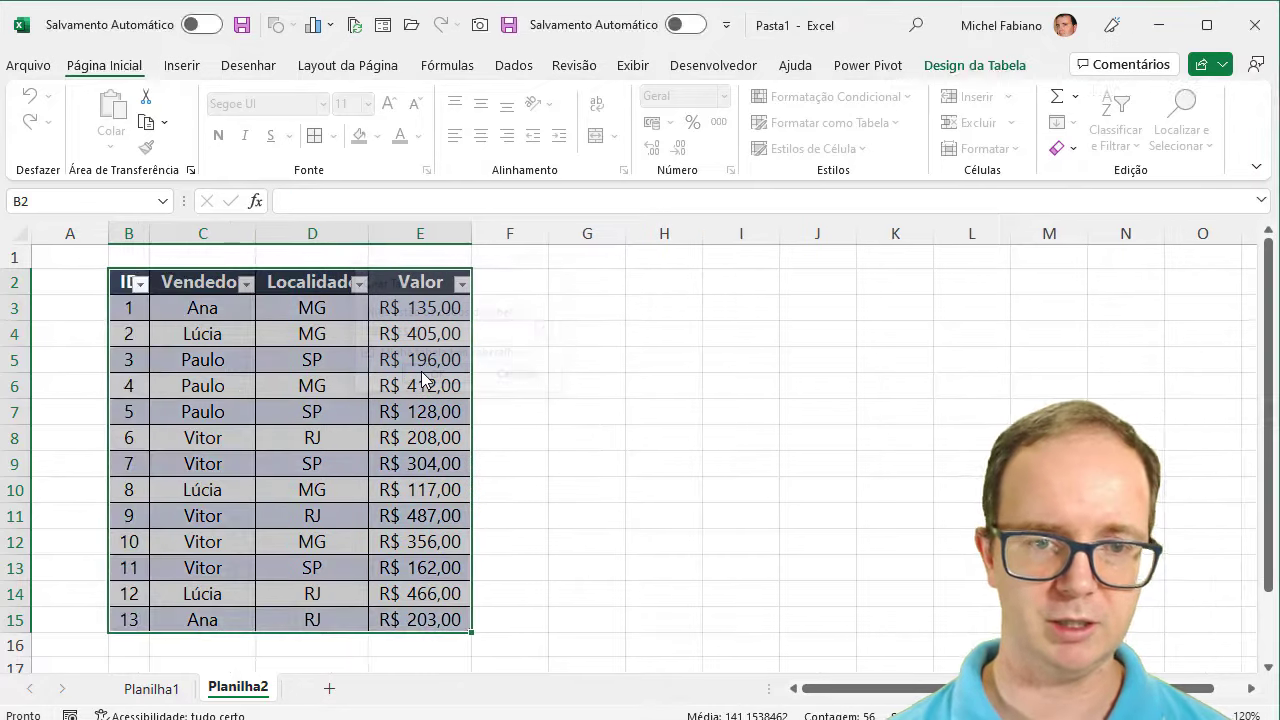
Step: Start inserting a slicer for the table and tick the Localidade field
left_click(184, 68)
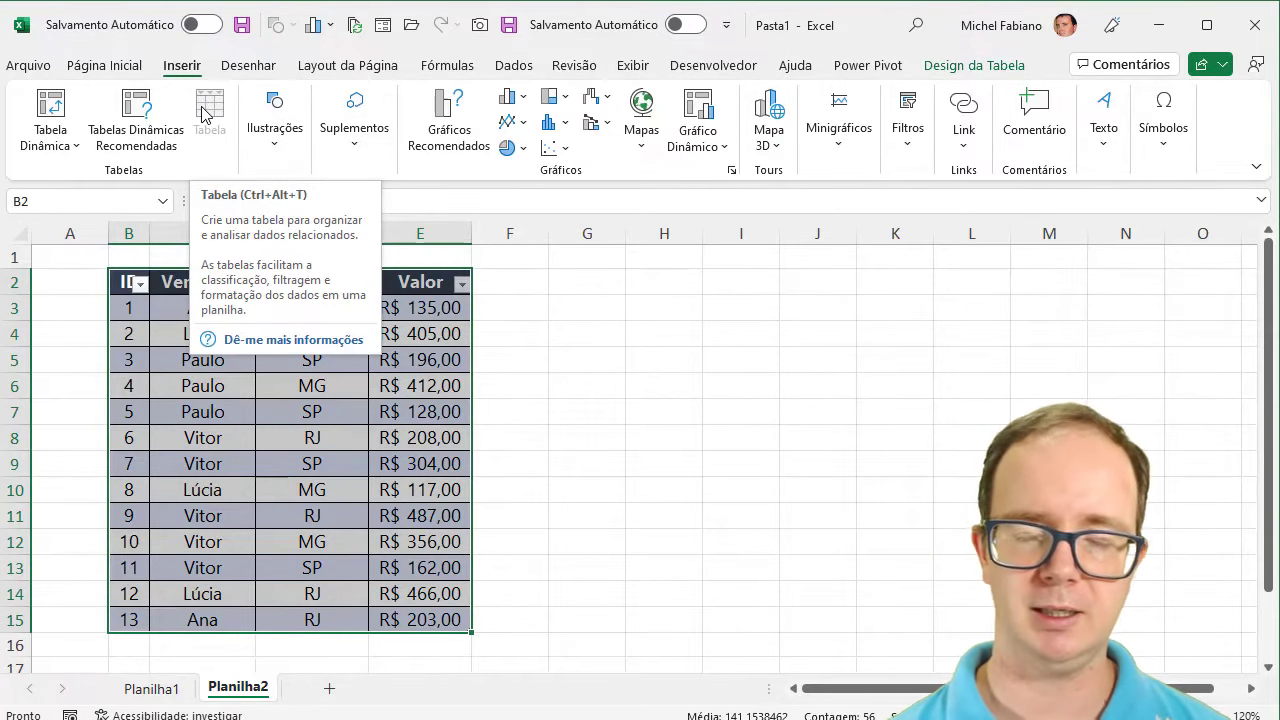
right_click(366, 390)
key("Escape")
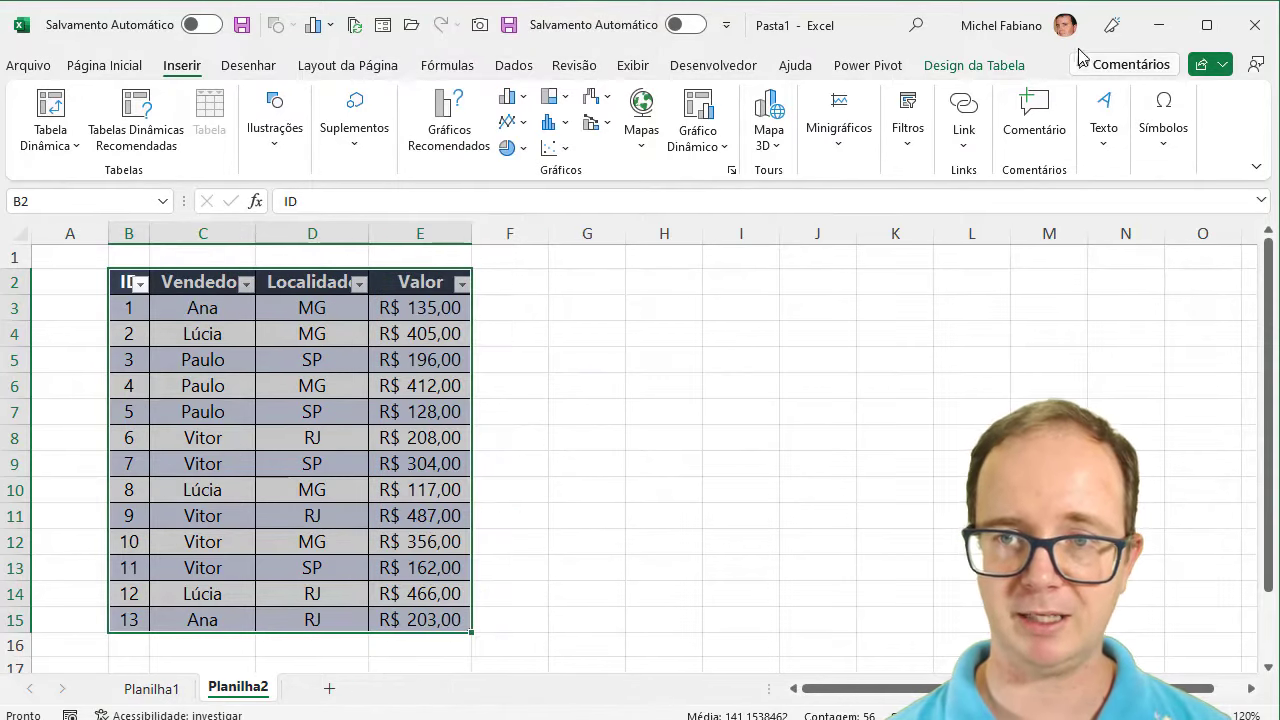
left_click(995, 67)
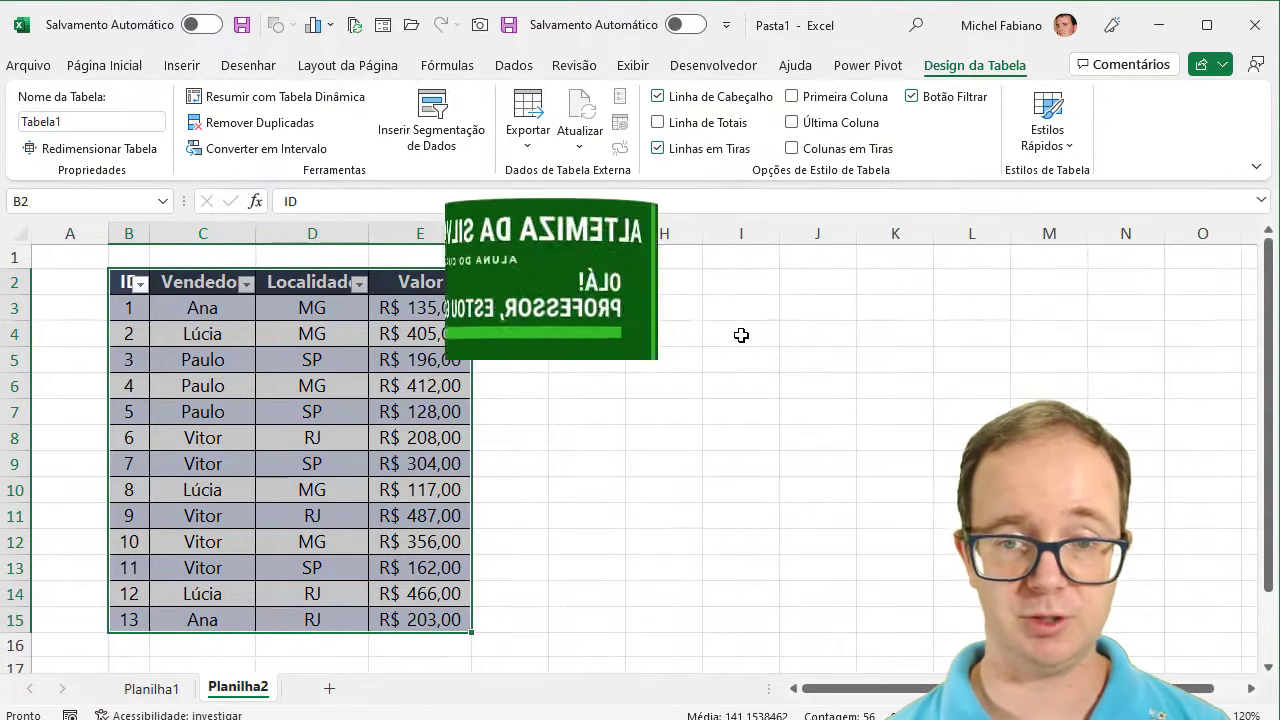
left_click(741, 335)
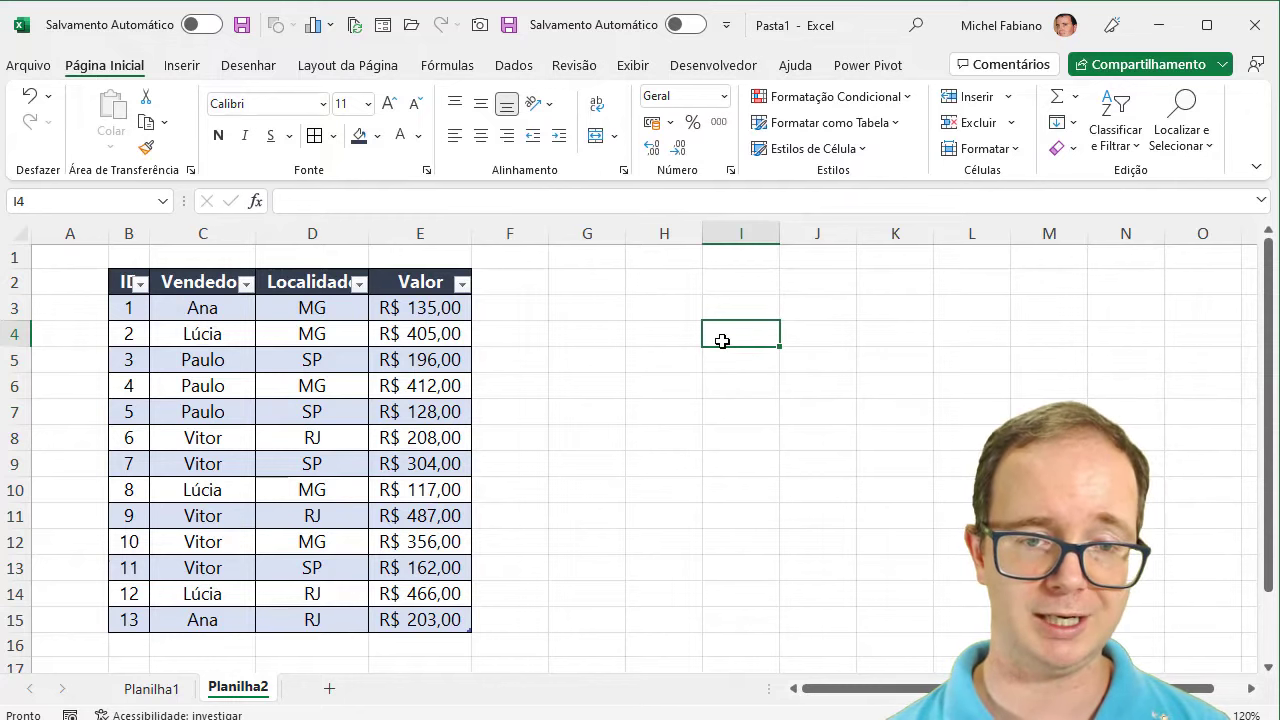
left_click(436, 366)
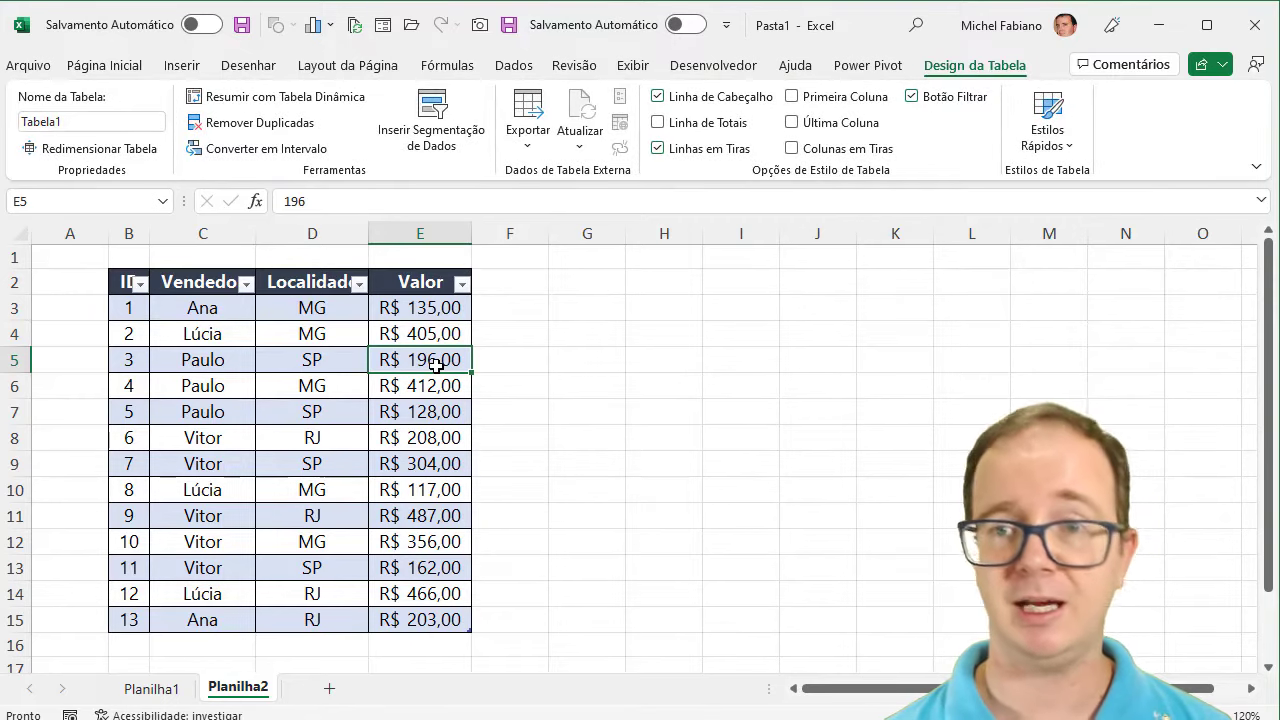
left_click(452, 125)
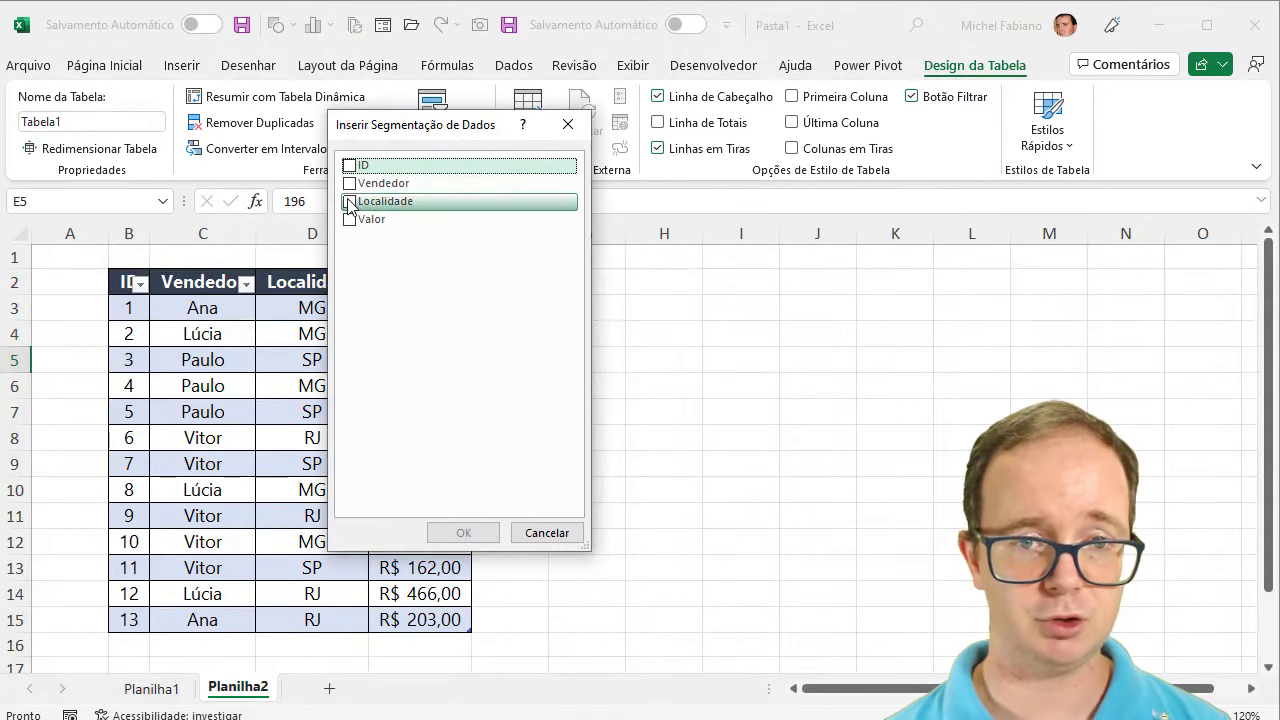
left_click(349, 203)
left_click(349, 203)
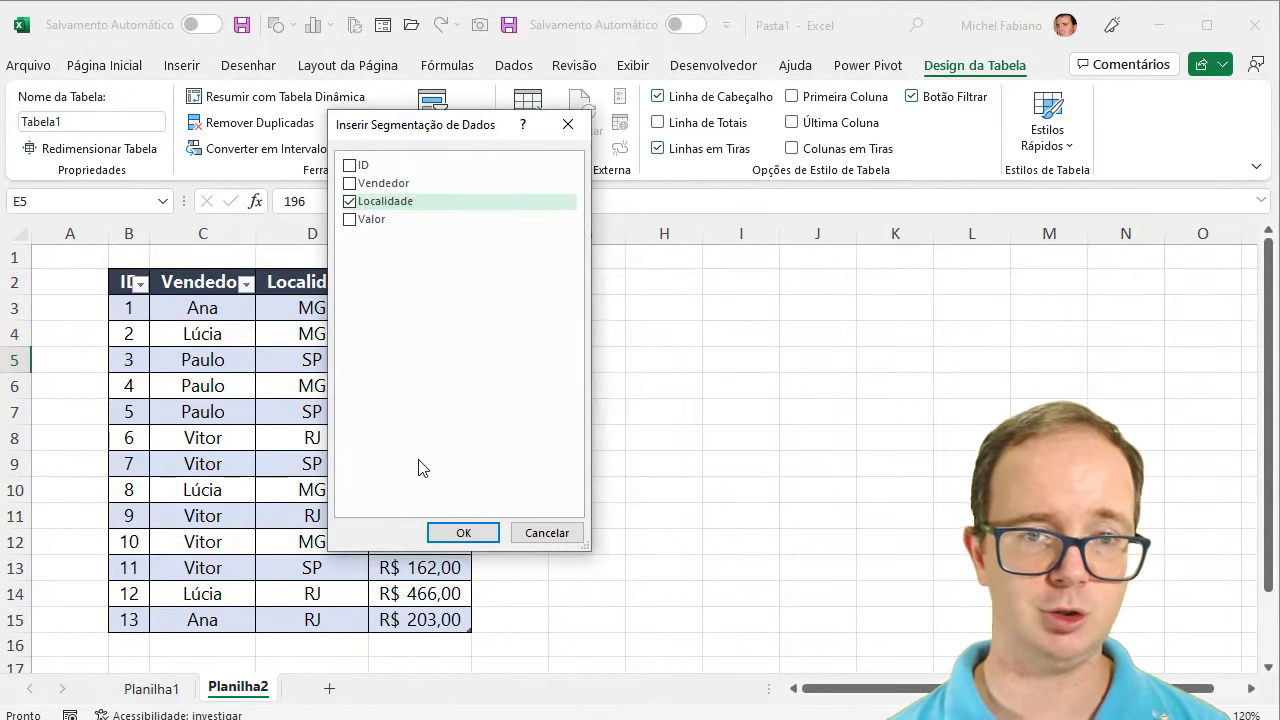
Step: Insert the Localidade slicer, test filtering by MG, RJ and SP, then clear its filter
left_click(460, 534)
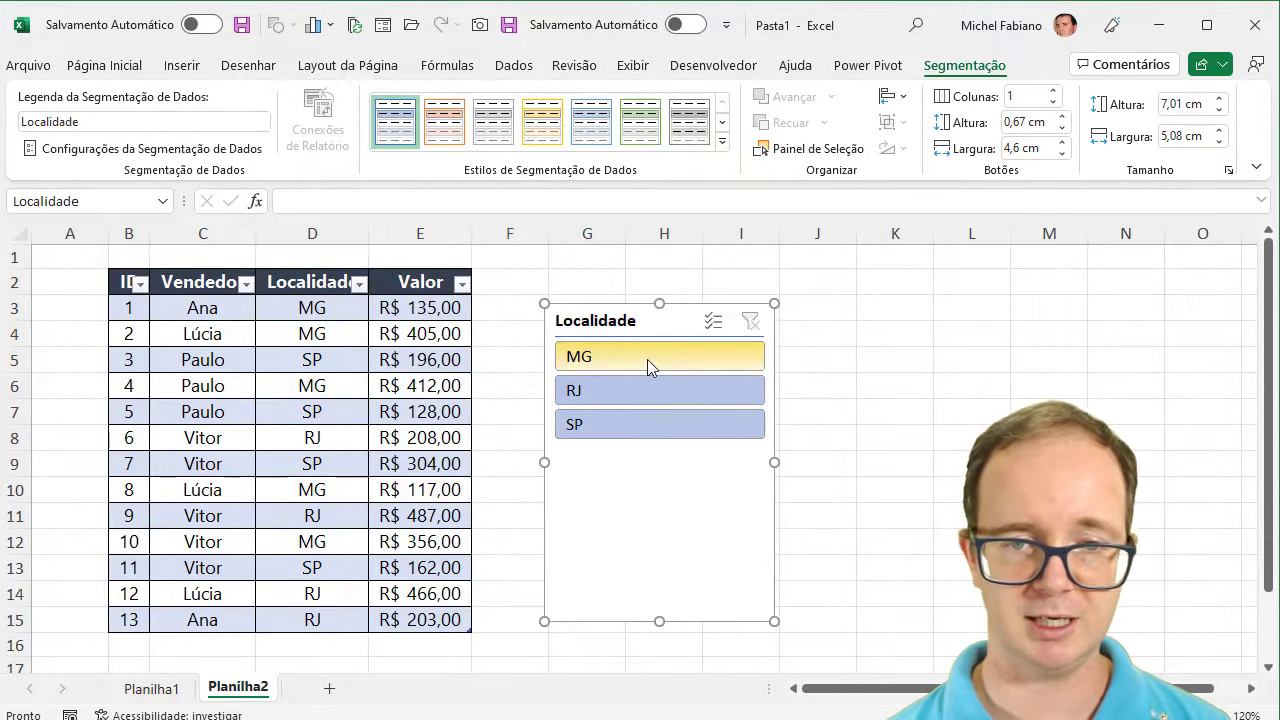
left_click(647, 359)
left_click(637, 388)
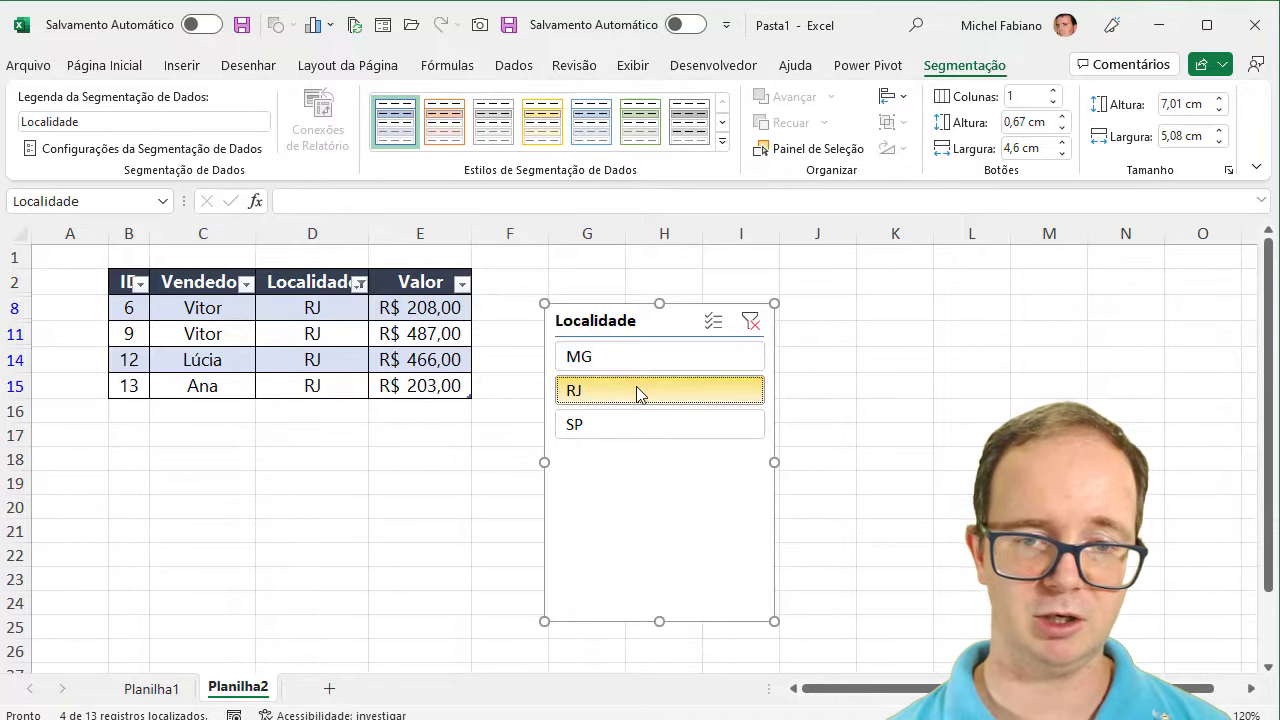
right_click(629, 430)
key("Escape")
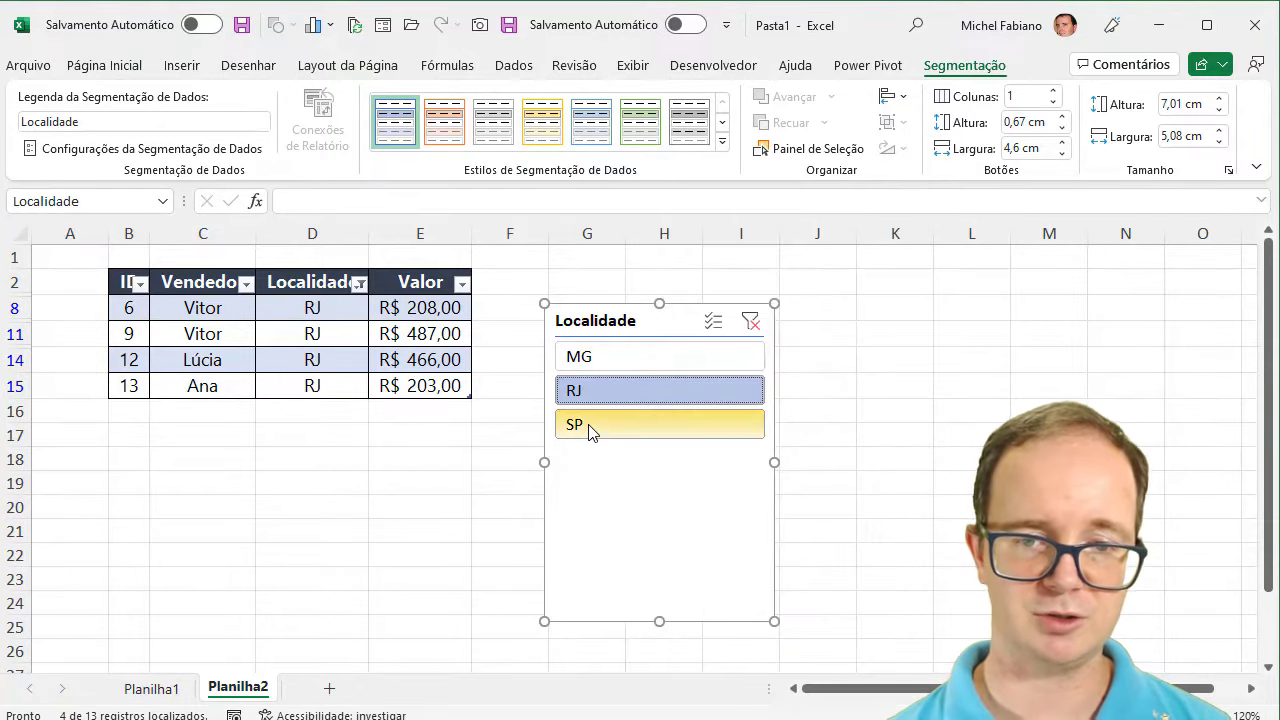
left_click(591, 430)
left_click(587, 391)
left_click(592, 360)
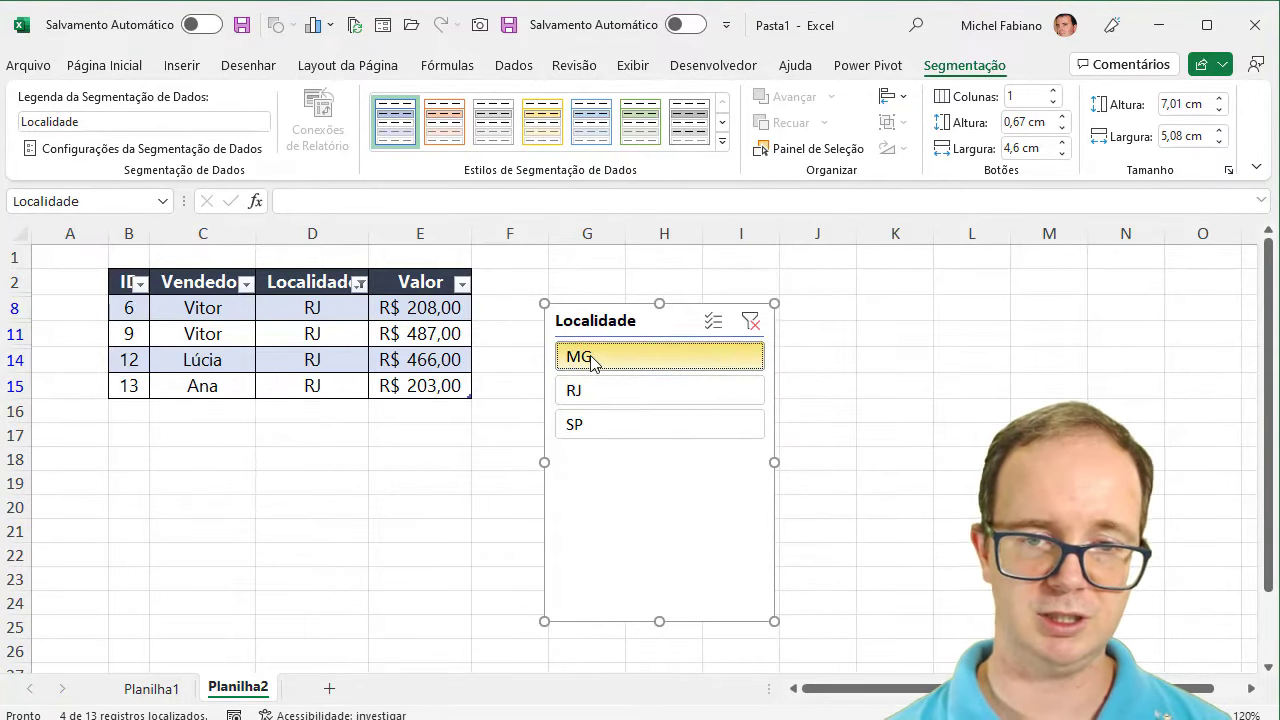
left_click(591, 391)
left_click(585, 429)
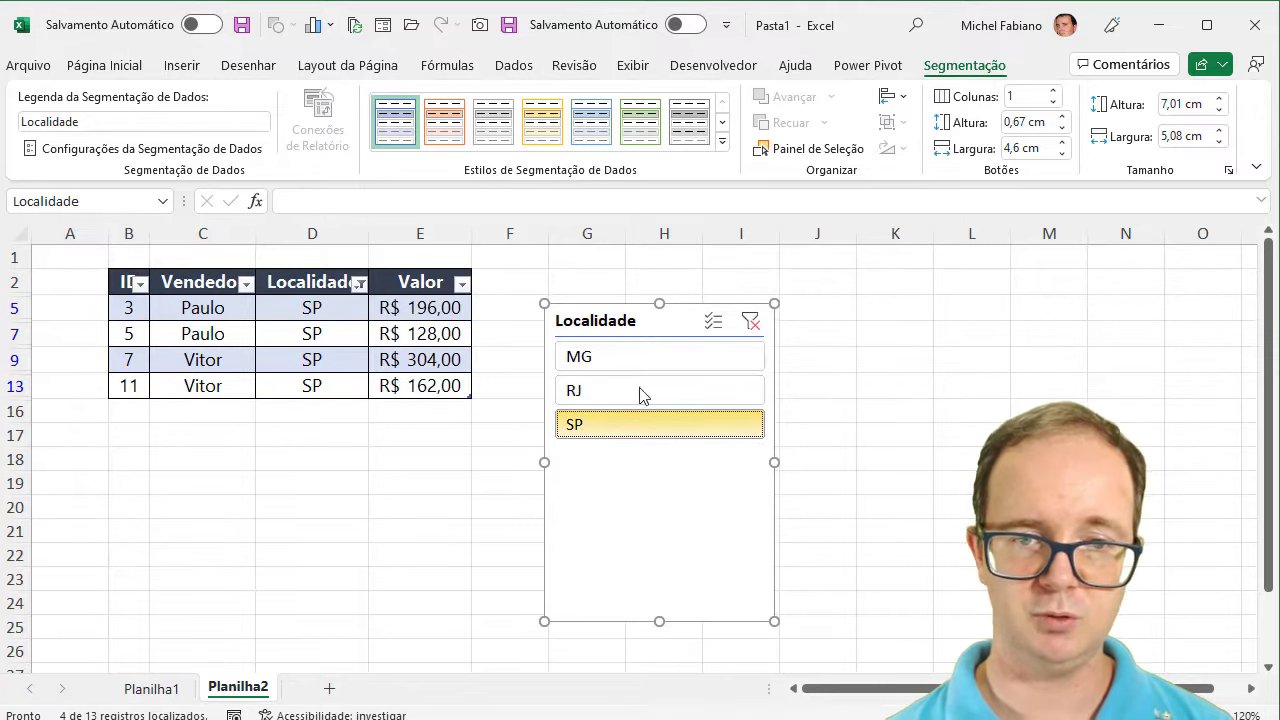
left_click(752, 322)
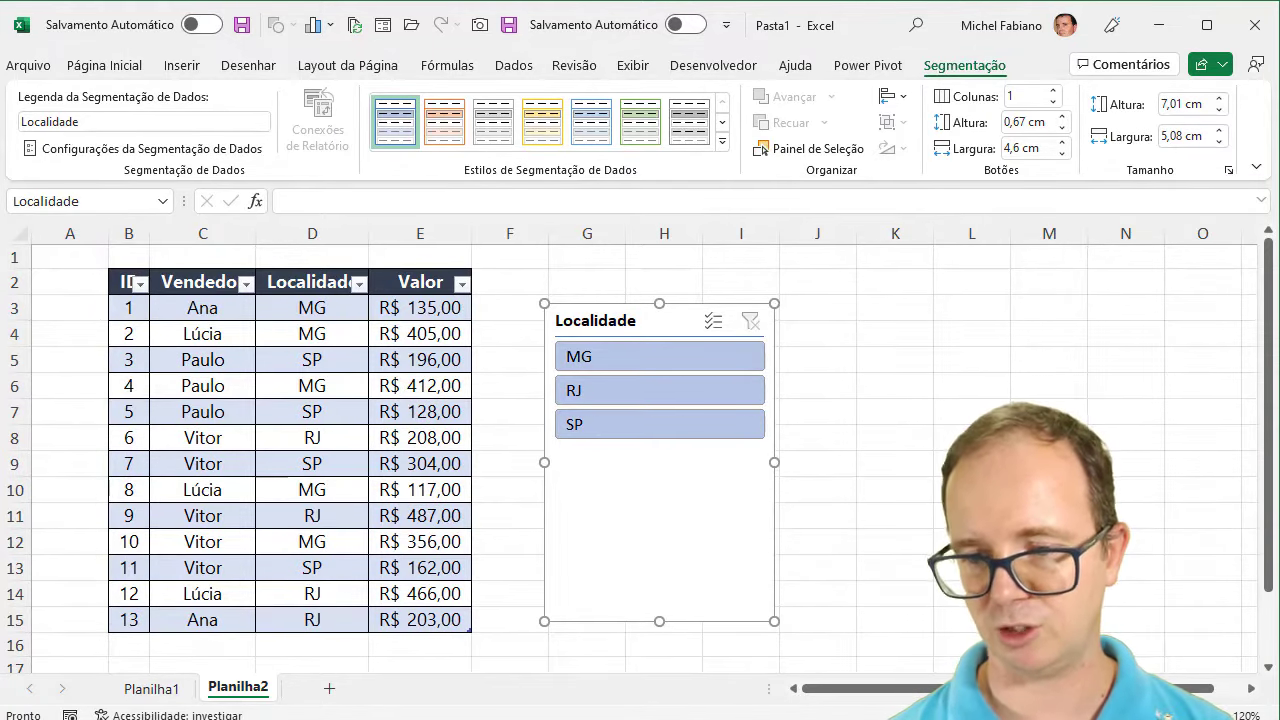
Step: Enlarge row 1 and move the Localidade slicer above the table, with 3 columns and a shorter height
scroll(64, 378, "down", 2, "ctrl")
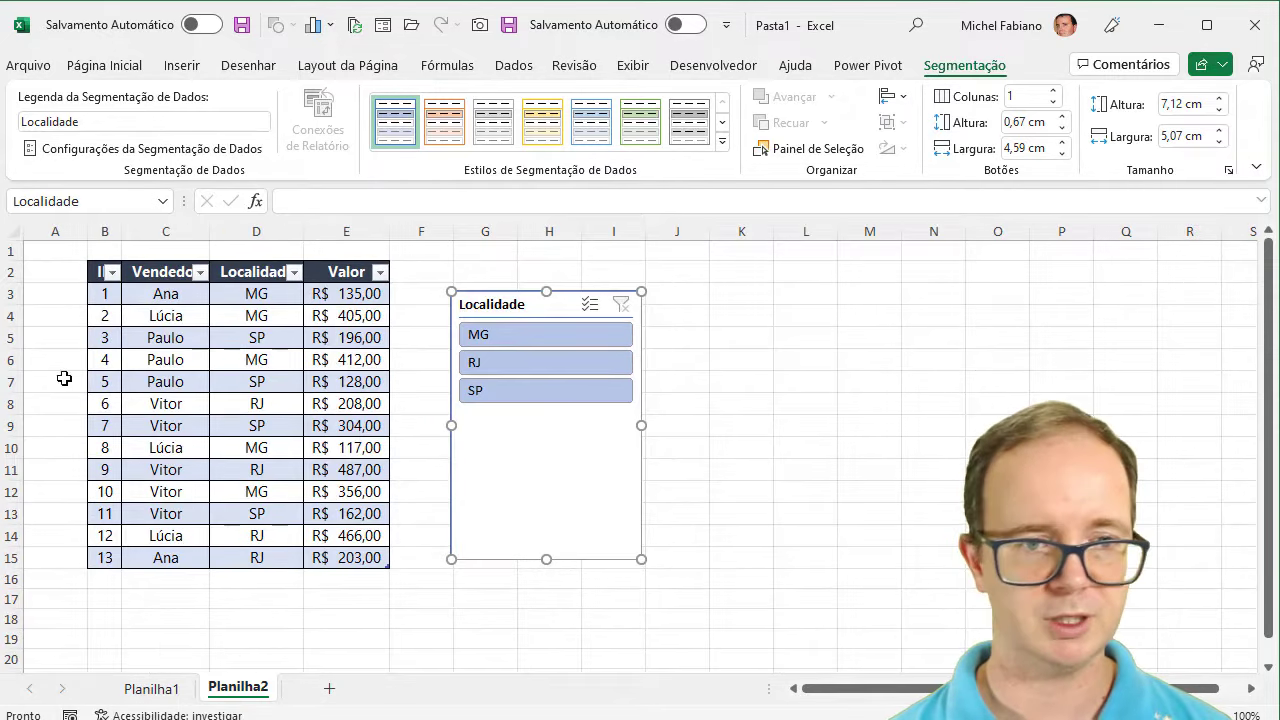
left_click_drag(14, 260, 11, 333)
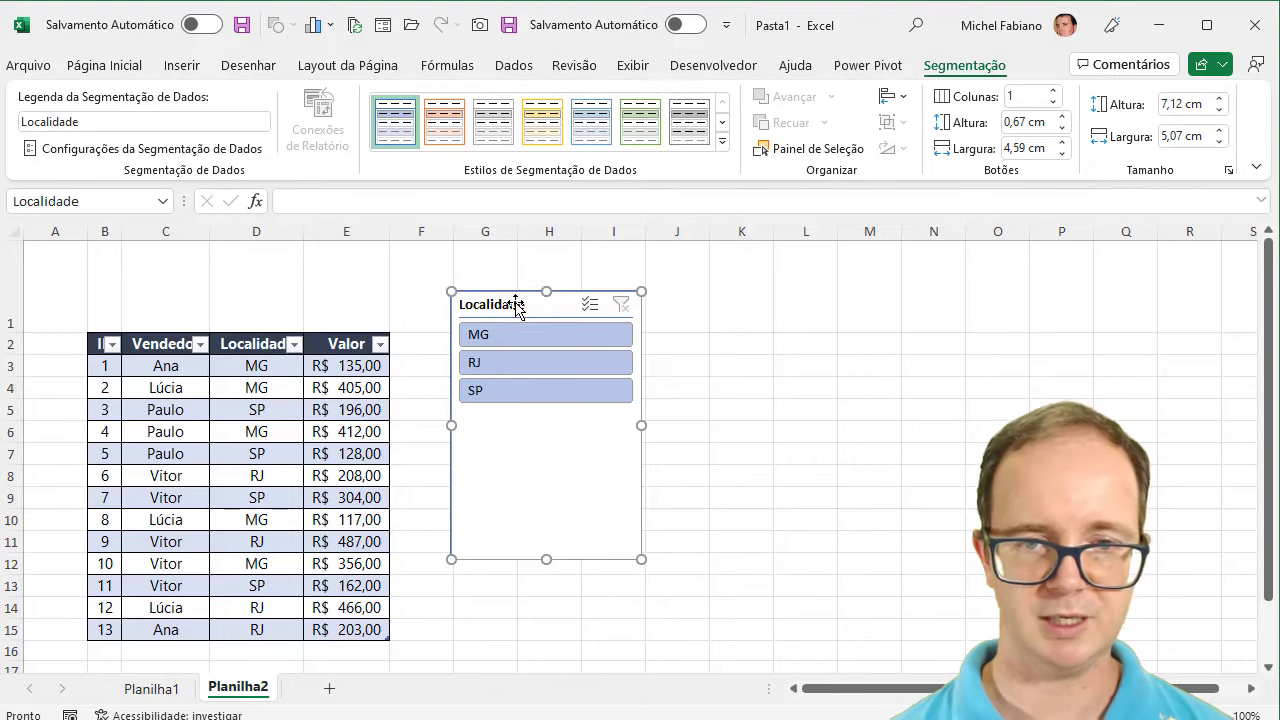
left_click_drag(516, 305, 463, 282)
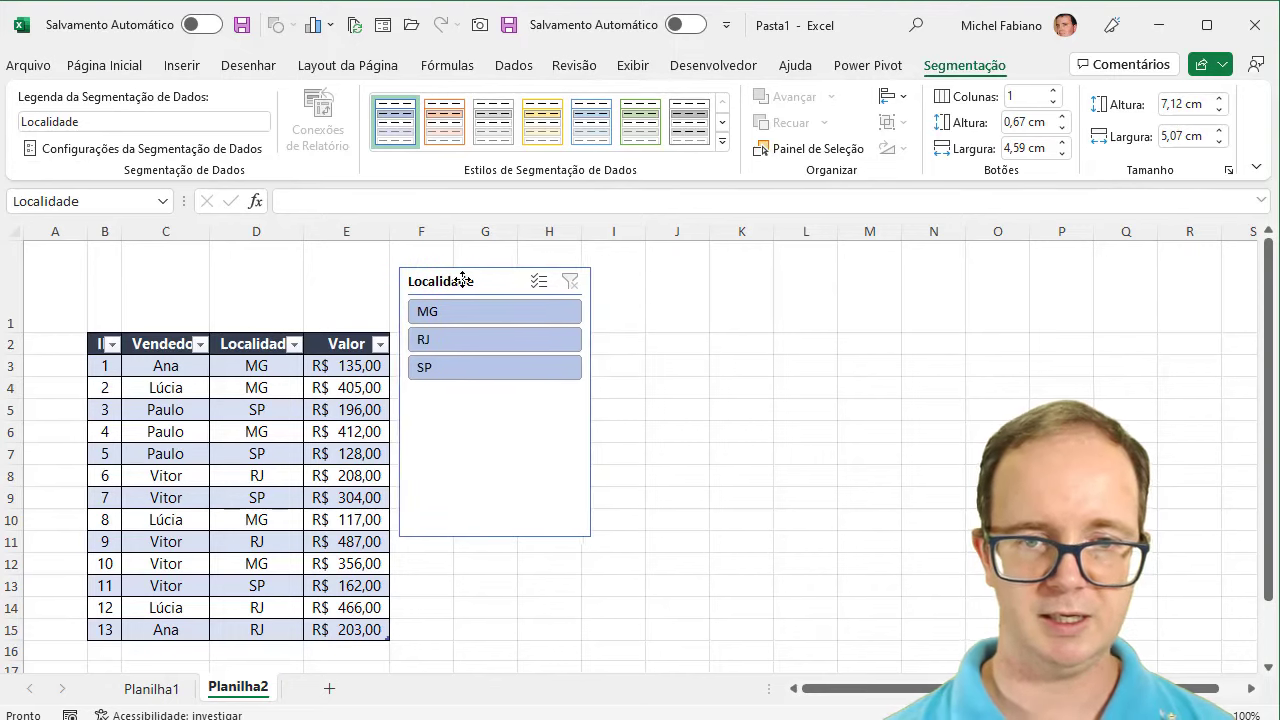
left_click(1053, 91)
left_click(1053, 91)
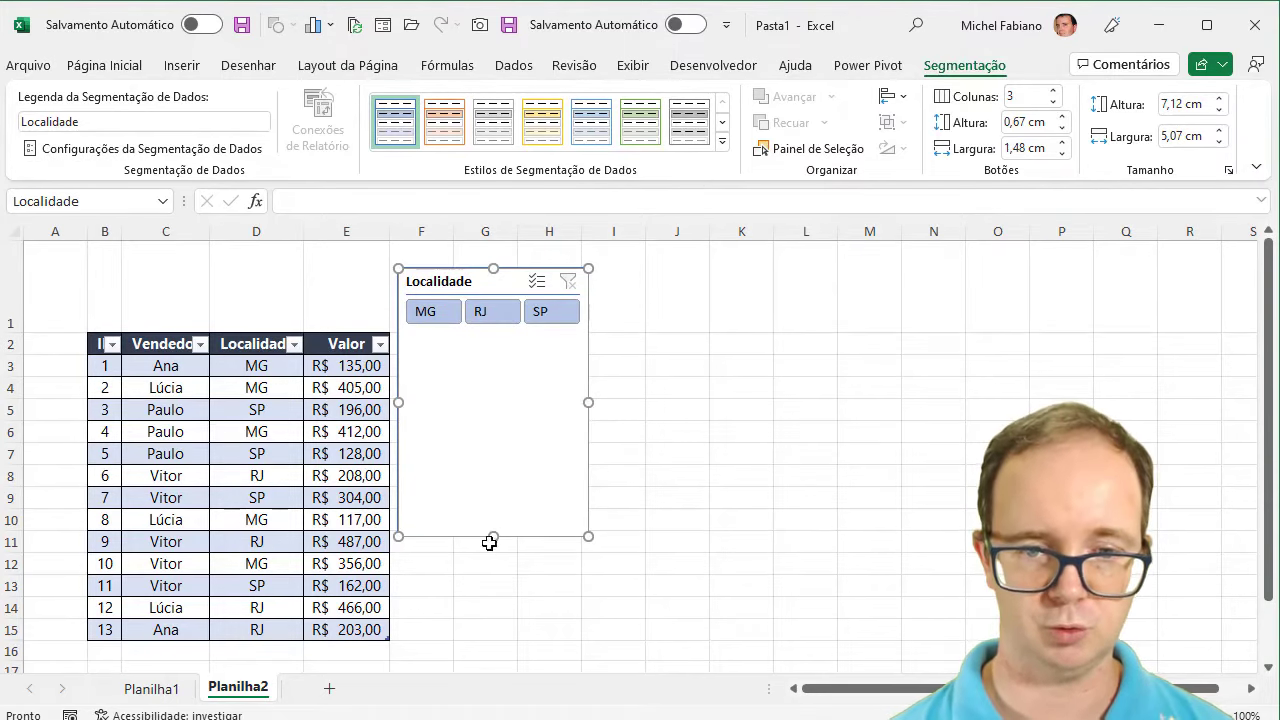
mouse_move(492, 538)
left_mouse_down()
mouse_move(506, 338)
mouse_move(551, 335)
mouse_move(353, 315)
left_mouse_up()
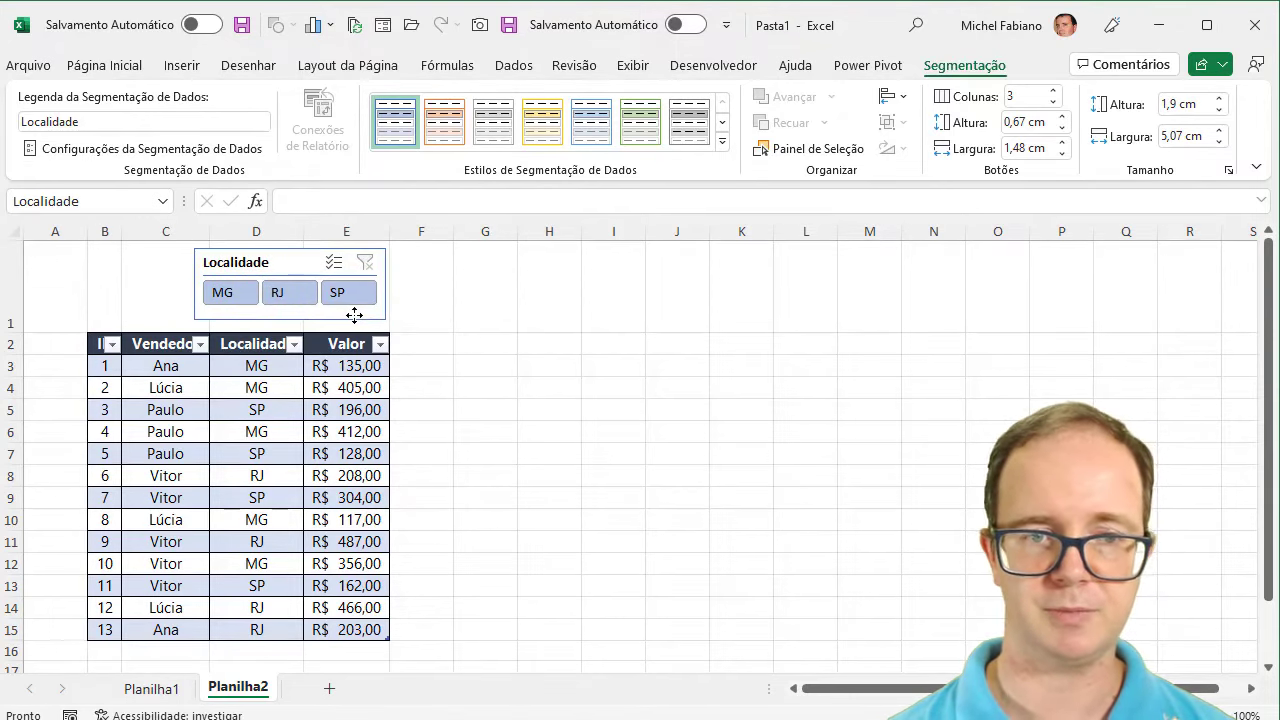
Step: Hide the worksheet gridlines from the Exibir display options
left_click(633, 66)
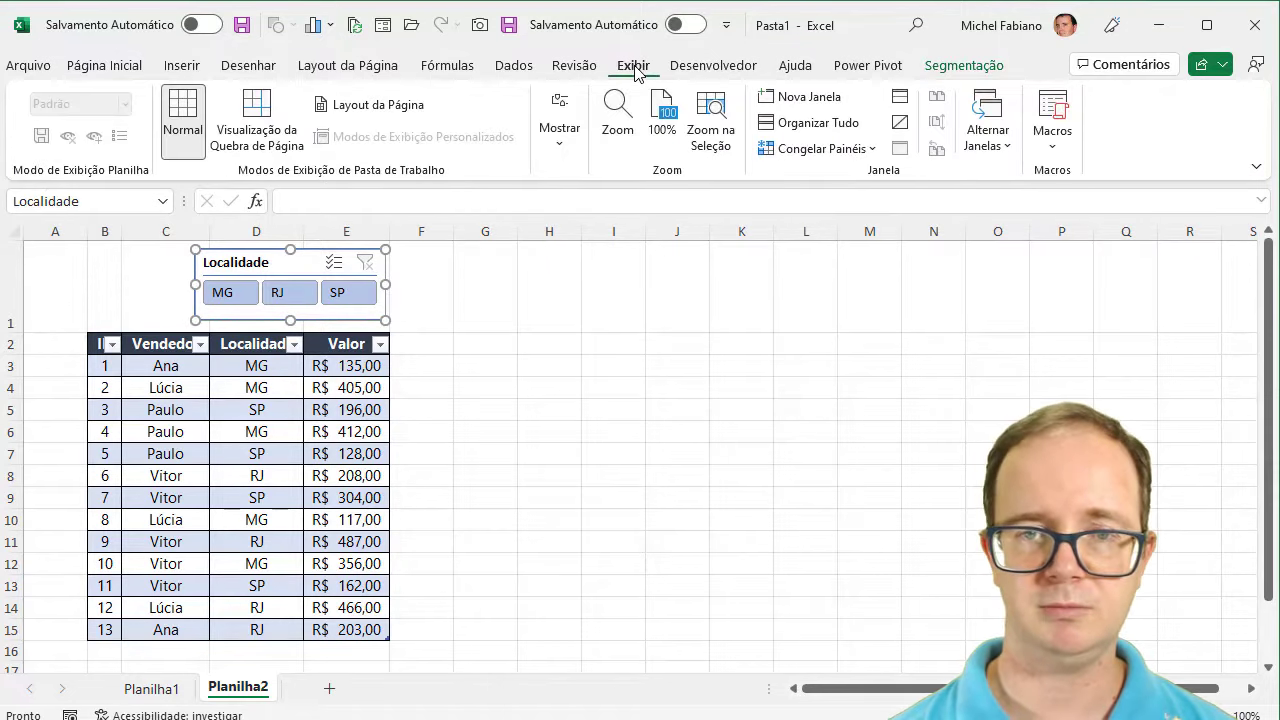
left_click(570, 140)
left_click(637, 236)
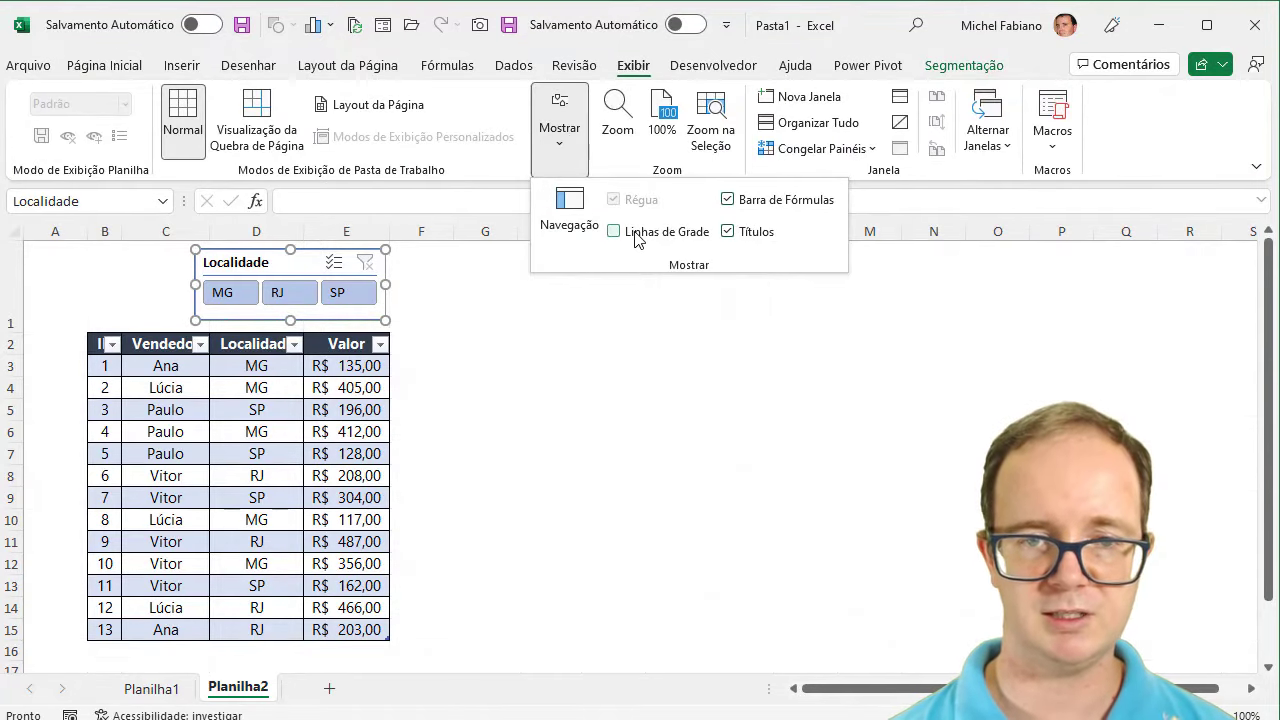
left_click(540, 424)
left_click(533, 412)
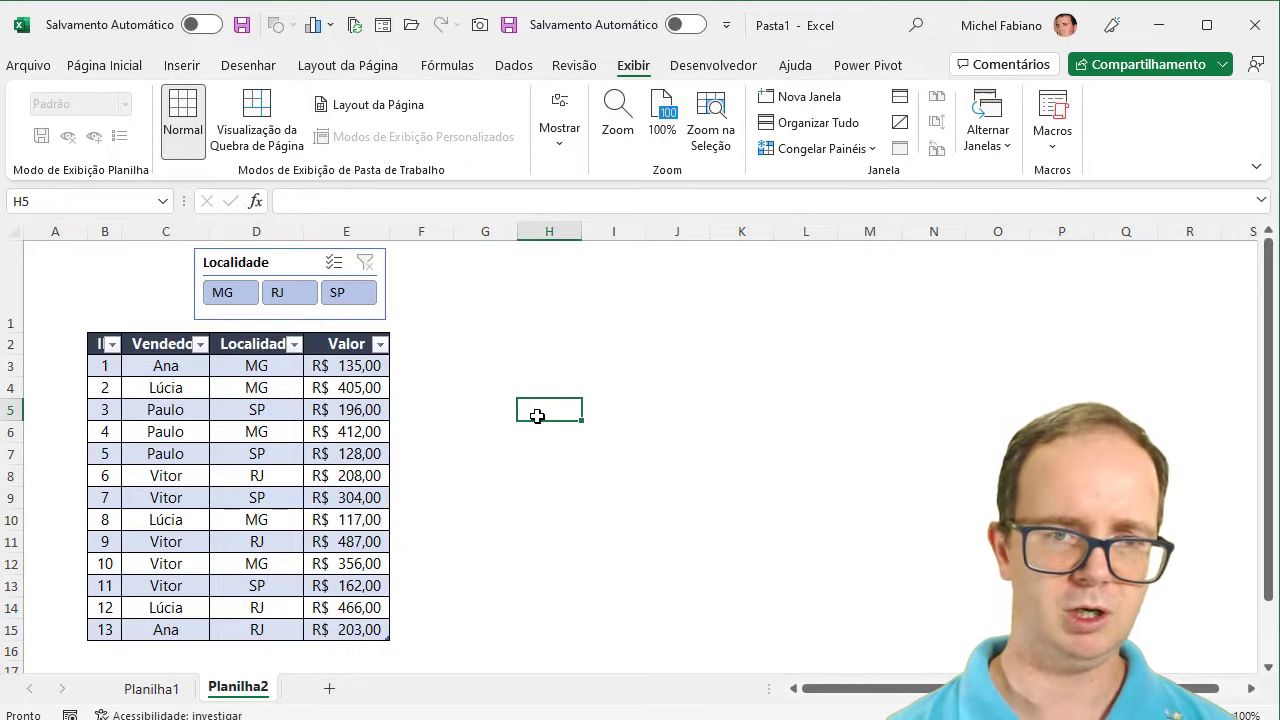
Step: Uncheck Botão Filtrar in Design da Tabela to remove the header filter arrows
left_click(226, 344)
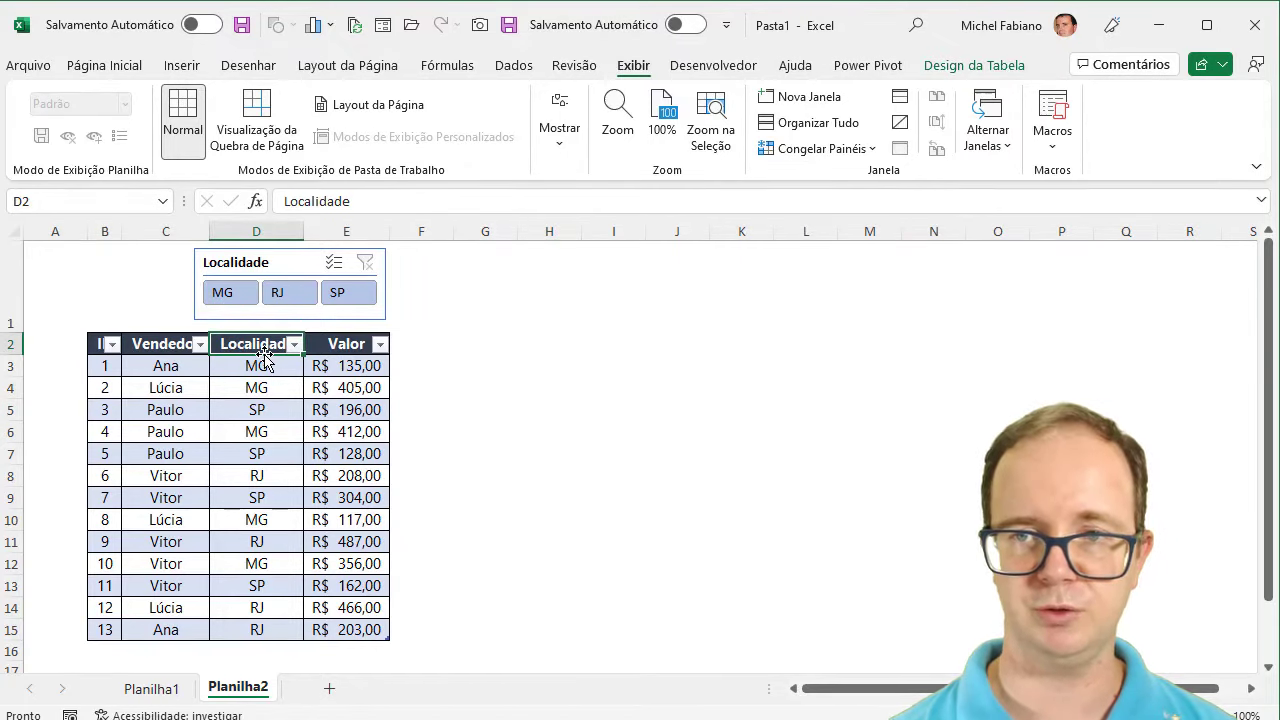
left_click(978, 65)
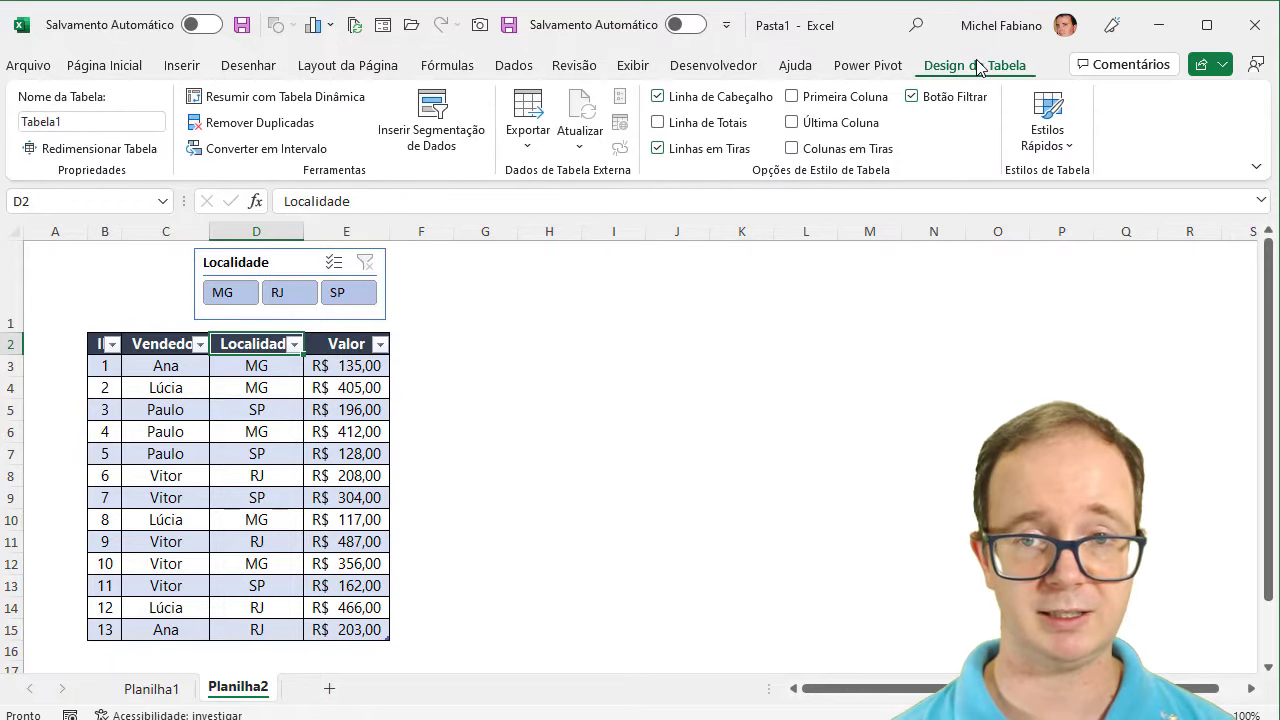
left_click(941, 100)
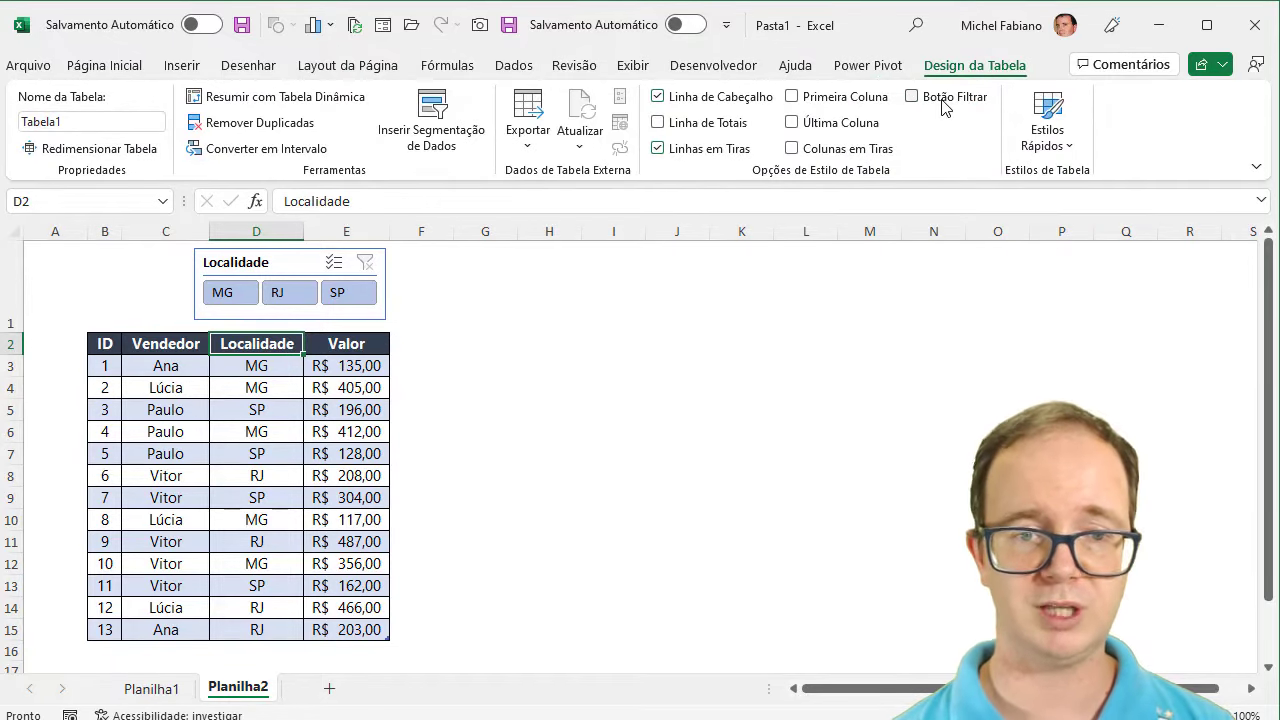
left_click(699, 410)
Step: Filter the table to MG, RJ and SP in turn using the Localidade slicer
left_click(235, 300)
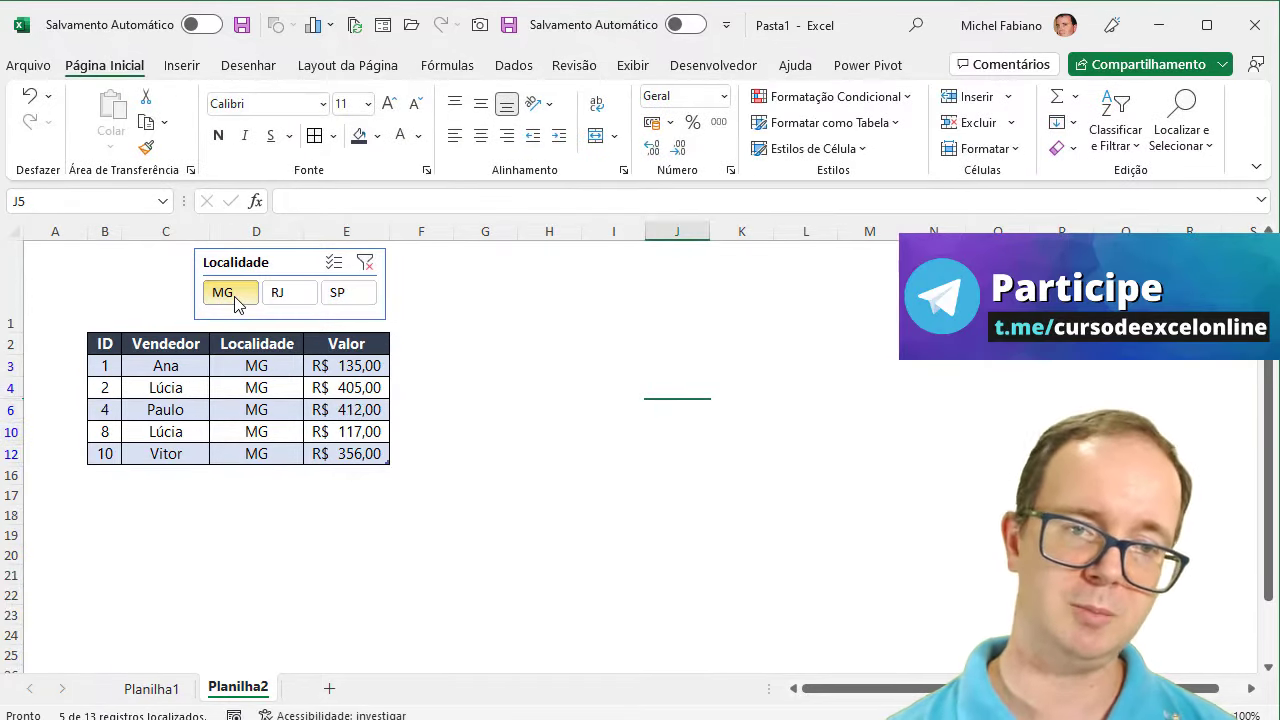
left_click(286, 294)
left_click(346, 296)
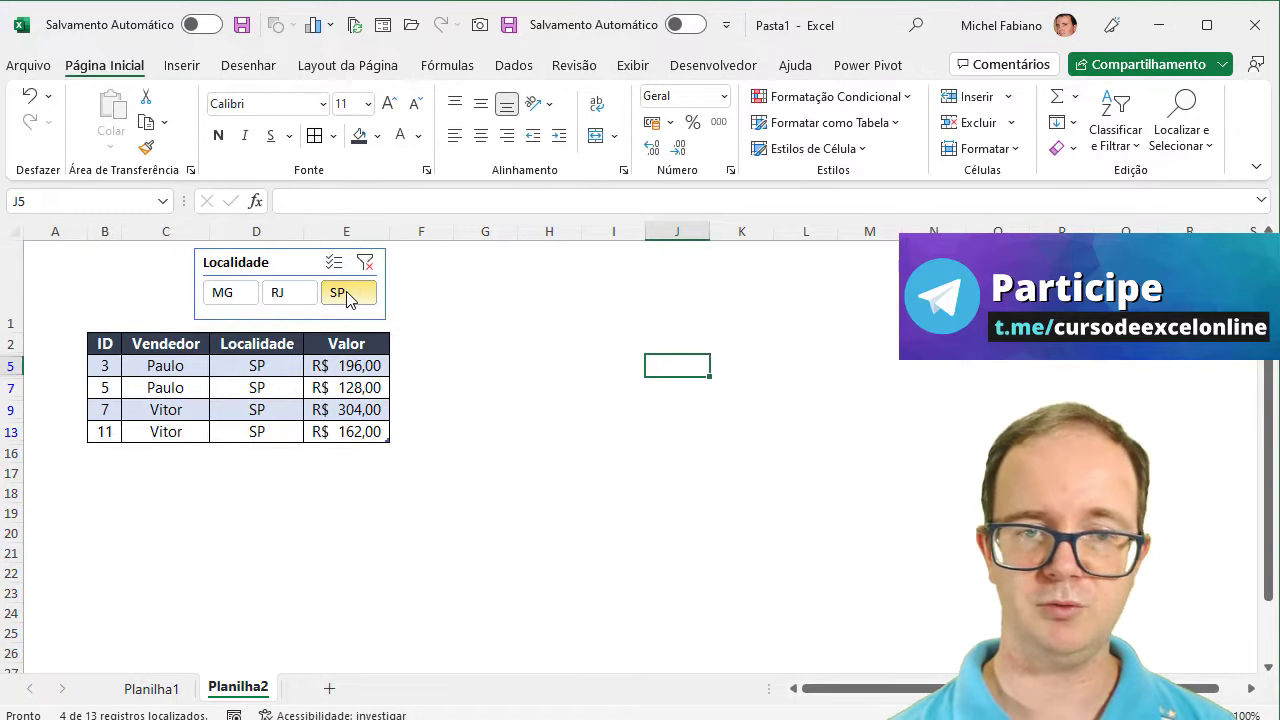
left_click(291, 304)
left_click(240, 300)
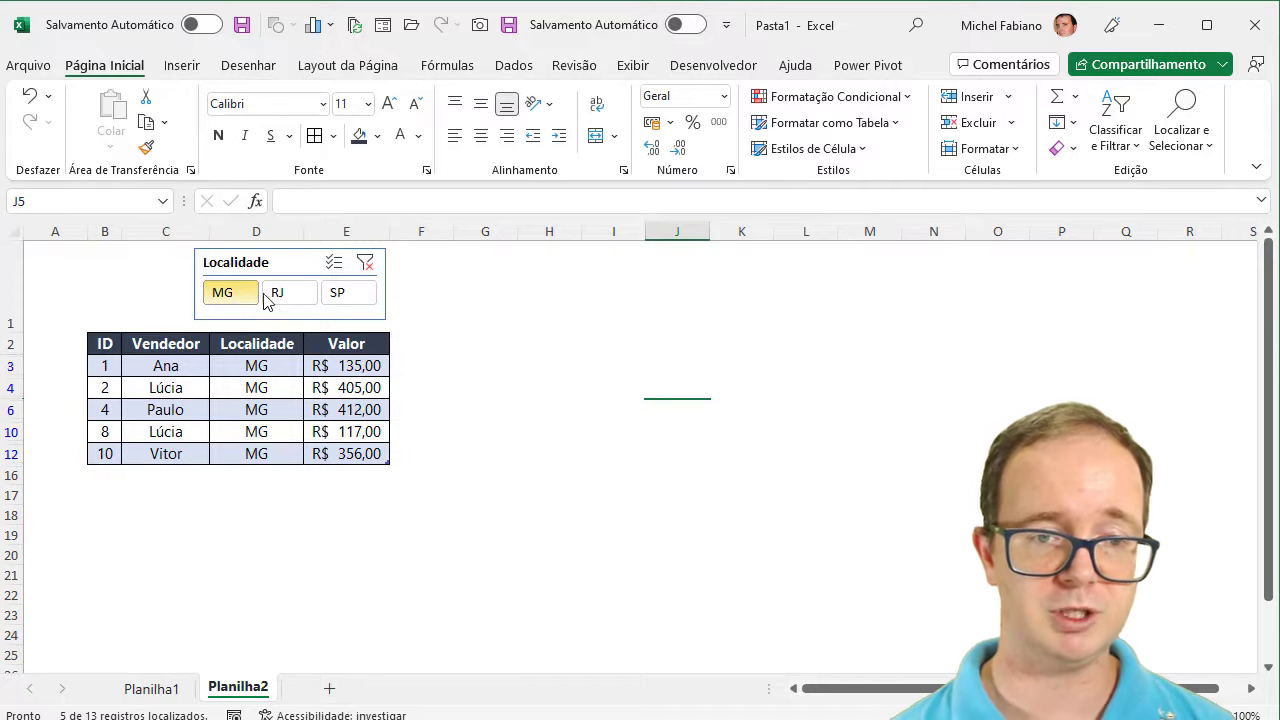
left_click(280, 298)
left_click(331, 297)
Step: Cycle through MG, RJ and SP again, then clear the Localidade filter to show all 13 rows
left_click(280, 298)
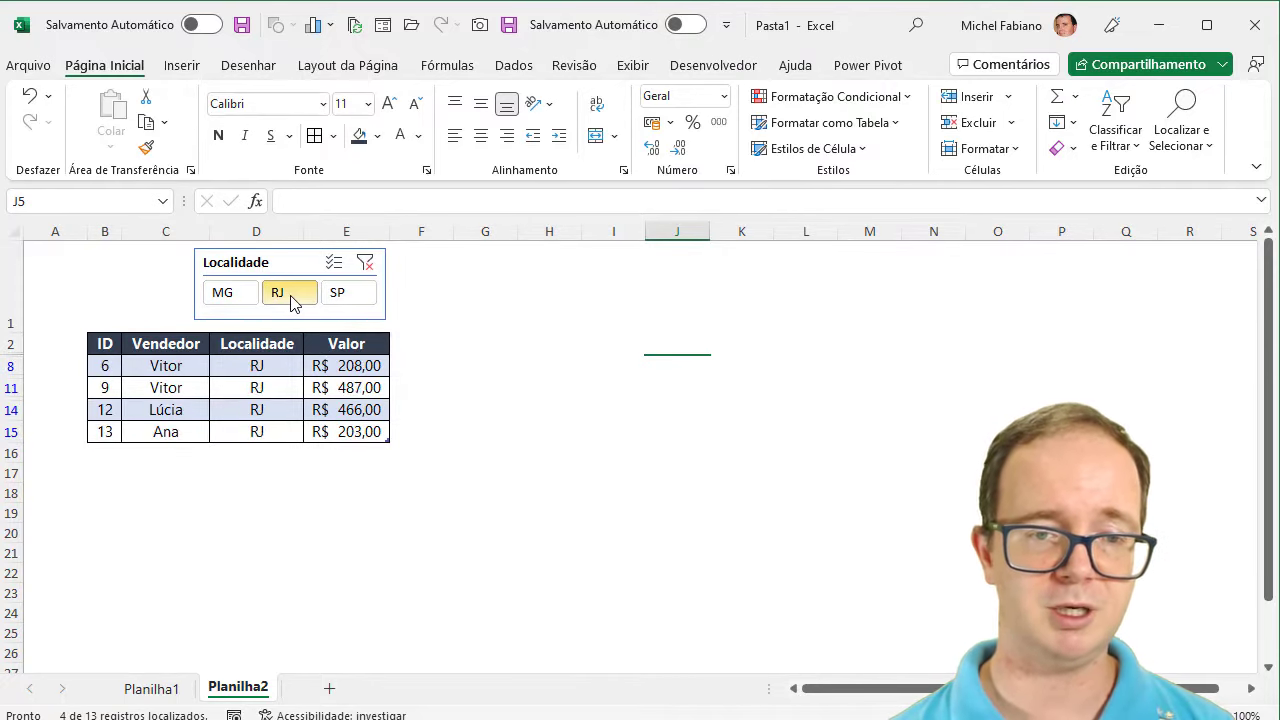
left_click(248, 302)
left_click(283, 300)
left_click(352, 300)
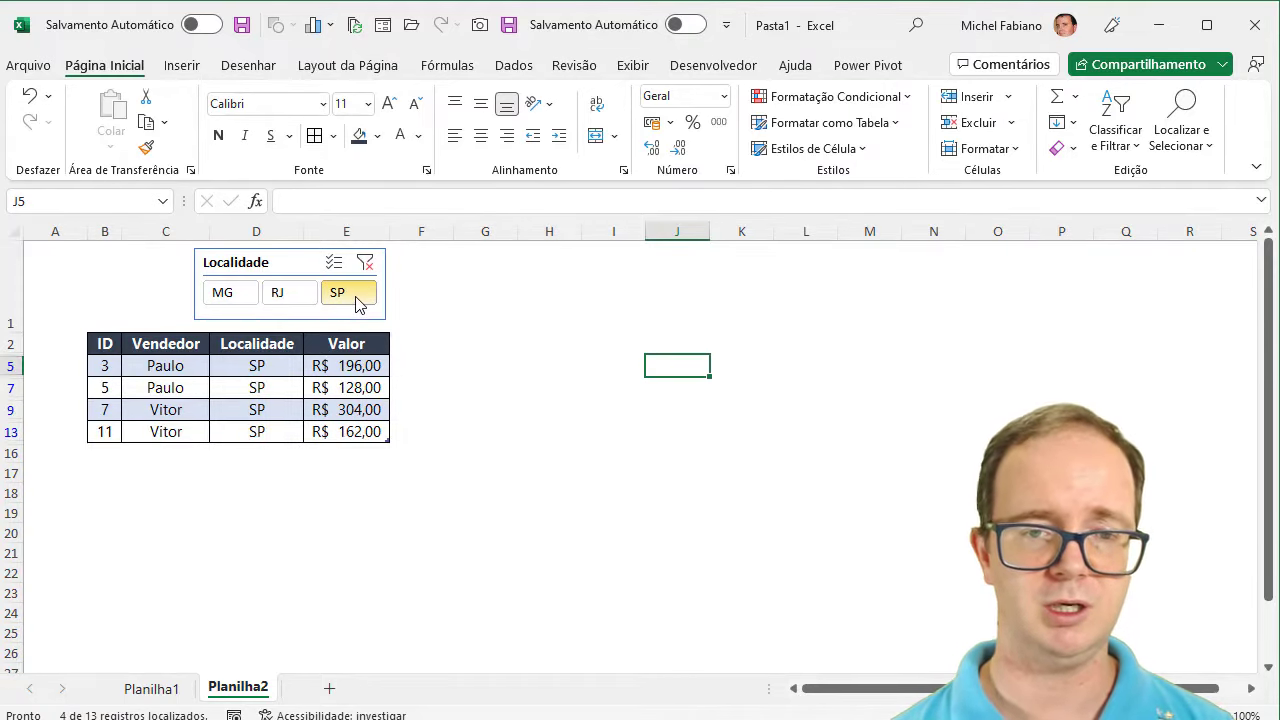
left_click(365, 263)
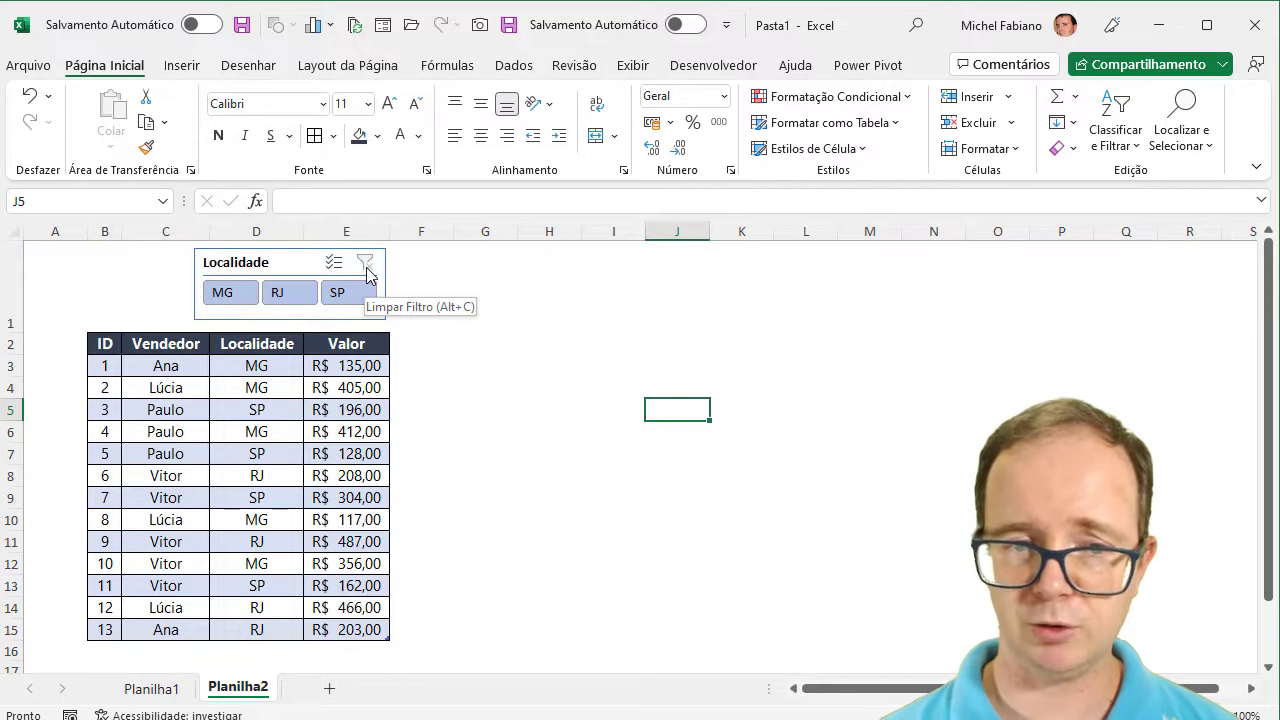
left_click(255, 390)
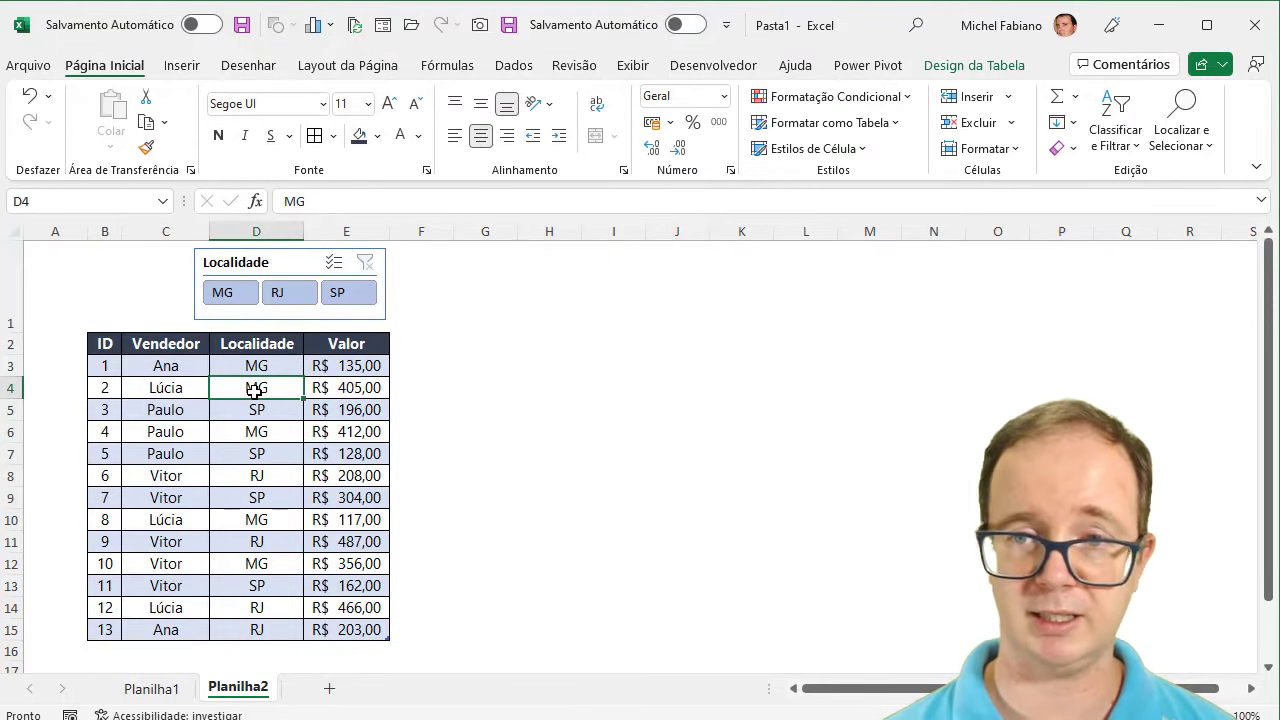
left_click(975, 65)
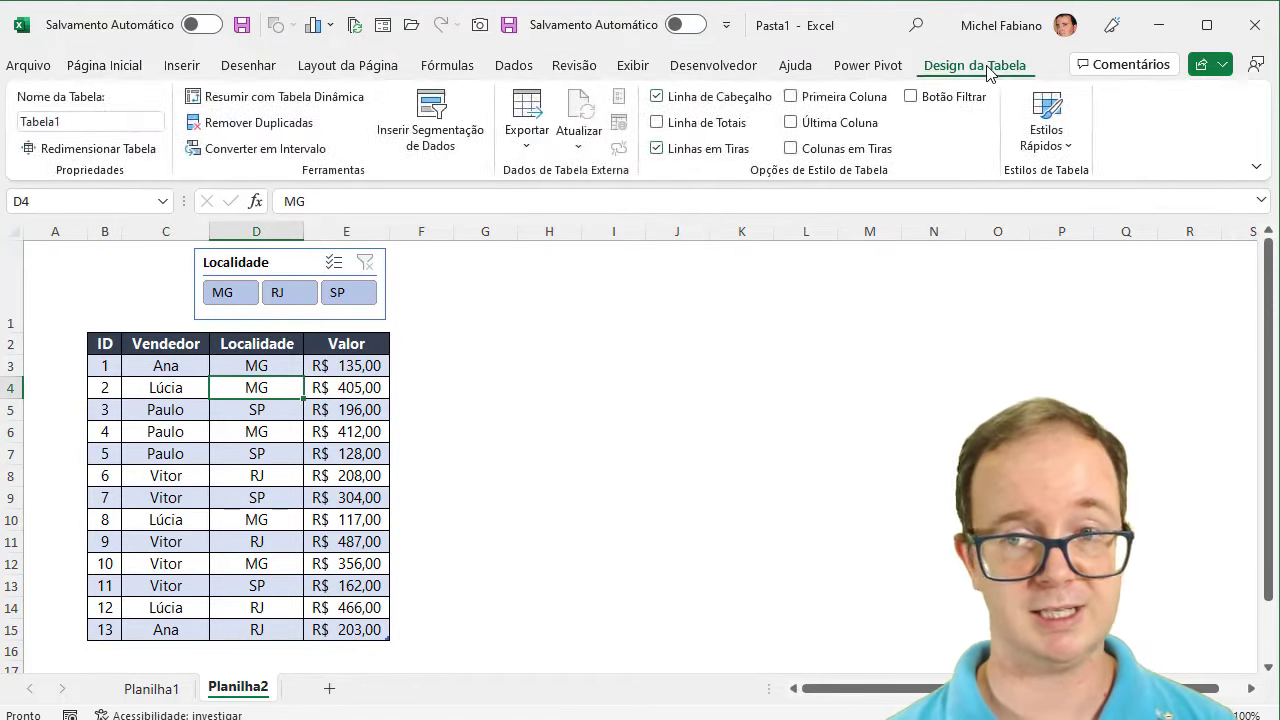
Step: Add a Vendedor slicer with 4 columns, sized to one row beside the Localidade slicer
left_click(428, 133)
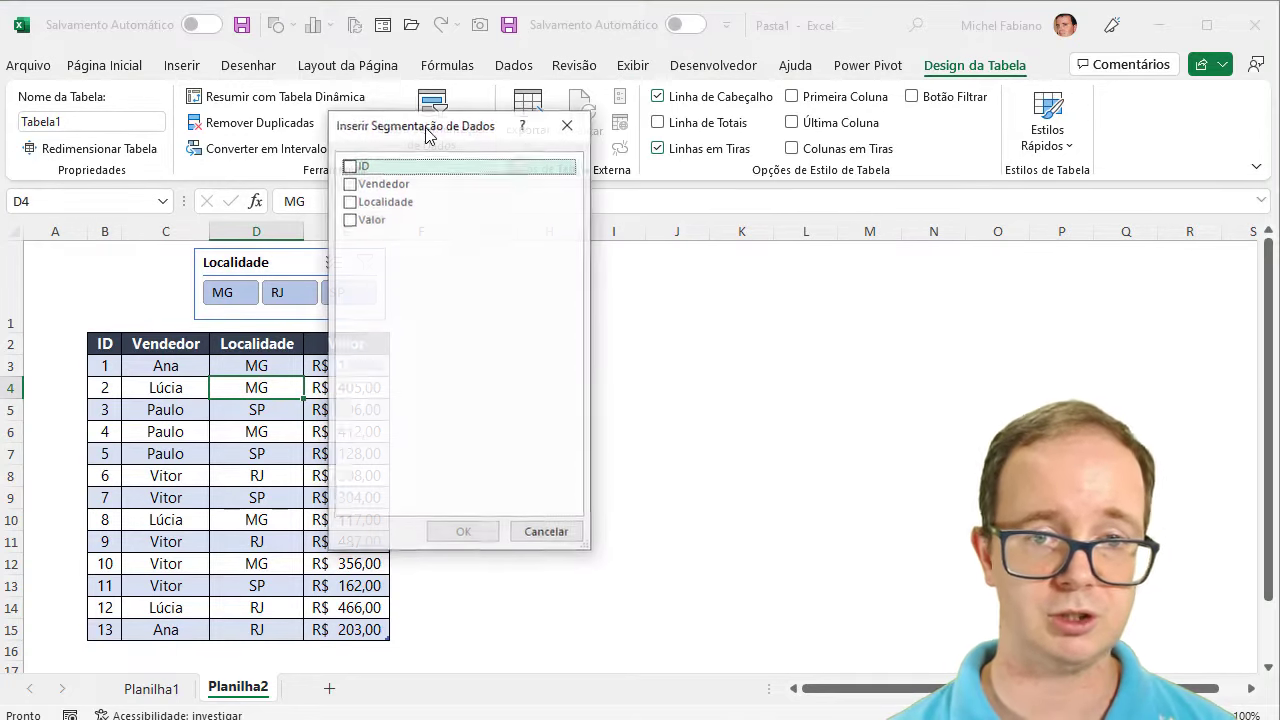
left_click(349, 184)
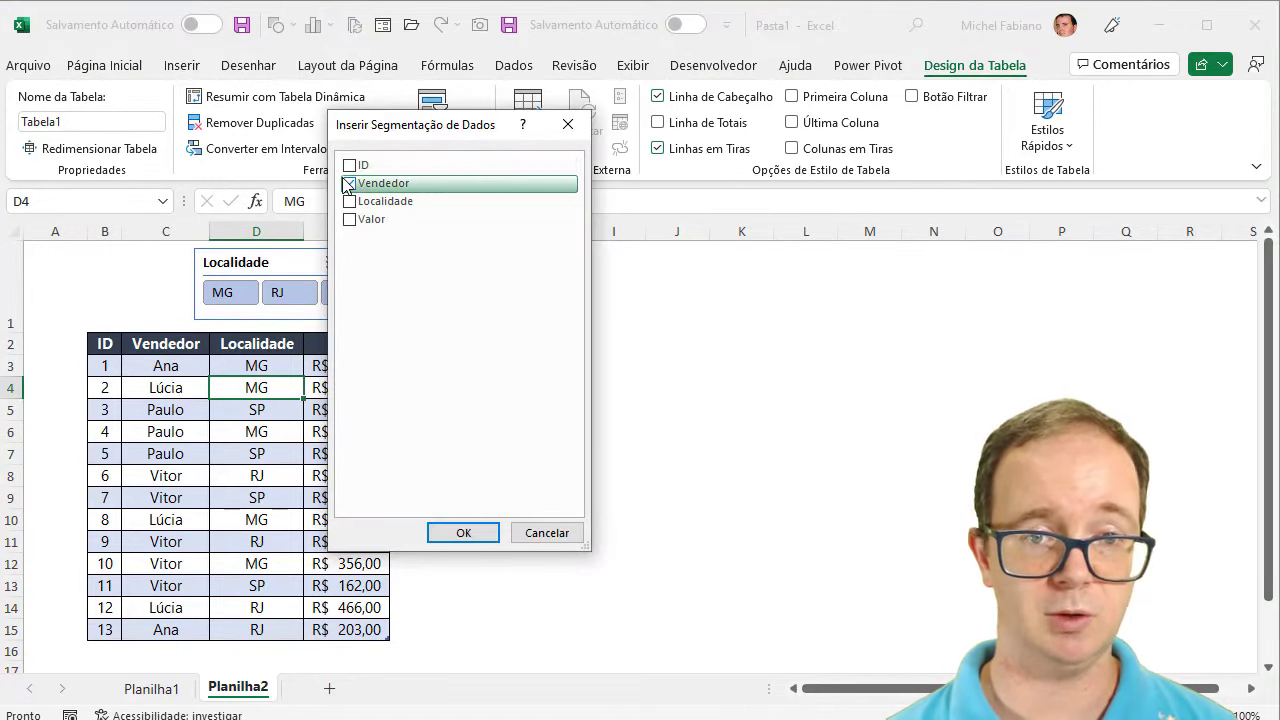
left_click(461, 532)
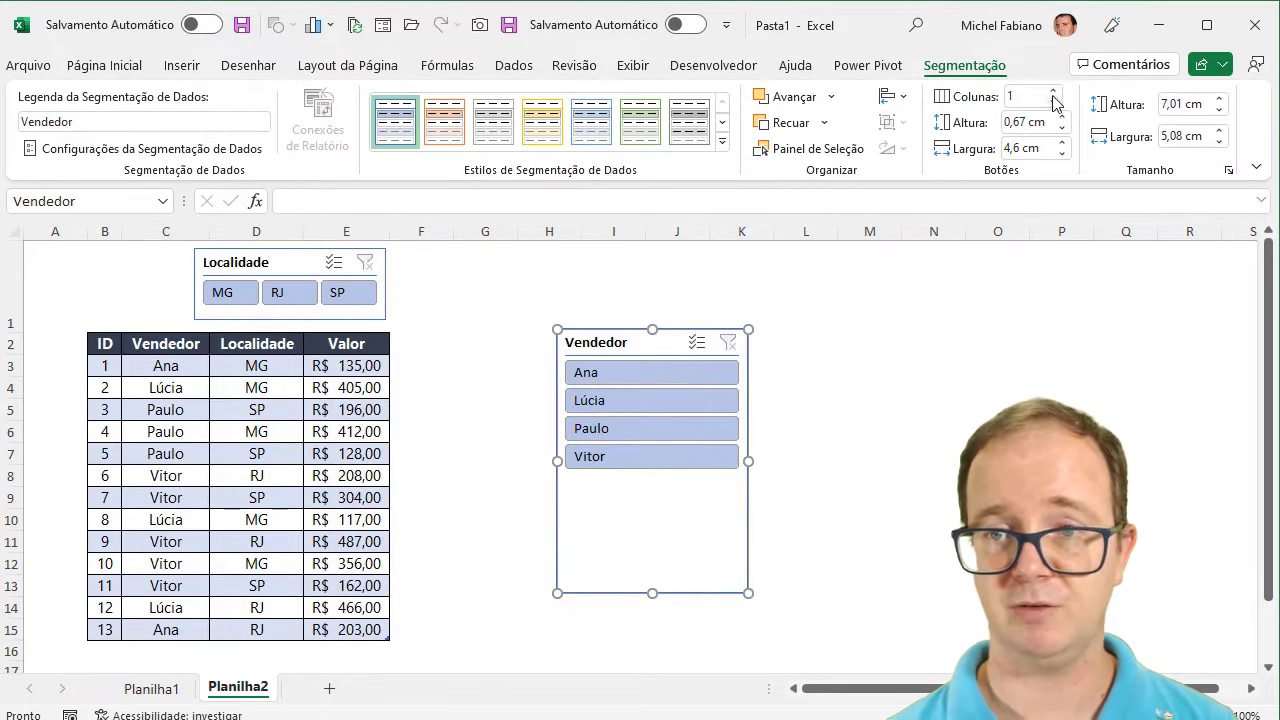
left_click(1055, 91)
left_click(1055, 91)
left_click(1055, 91)
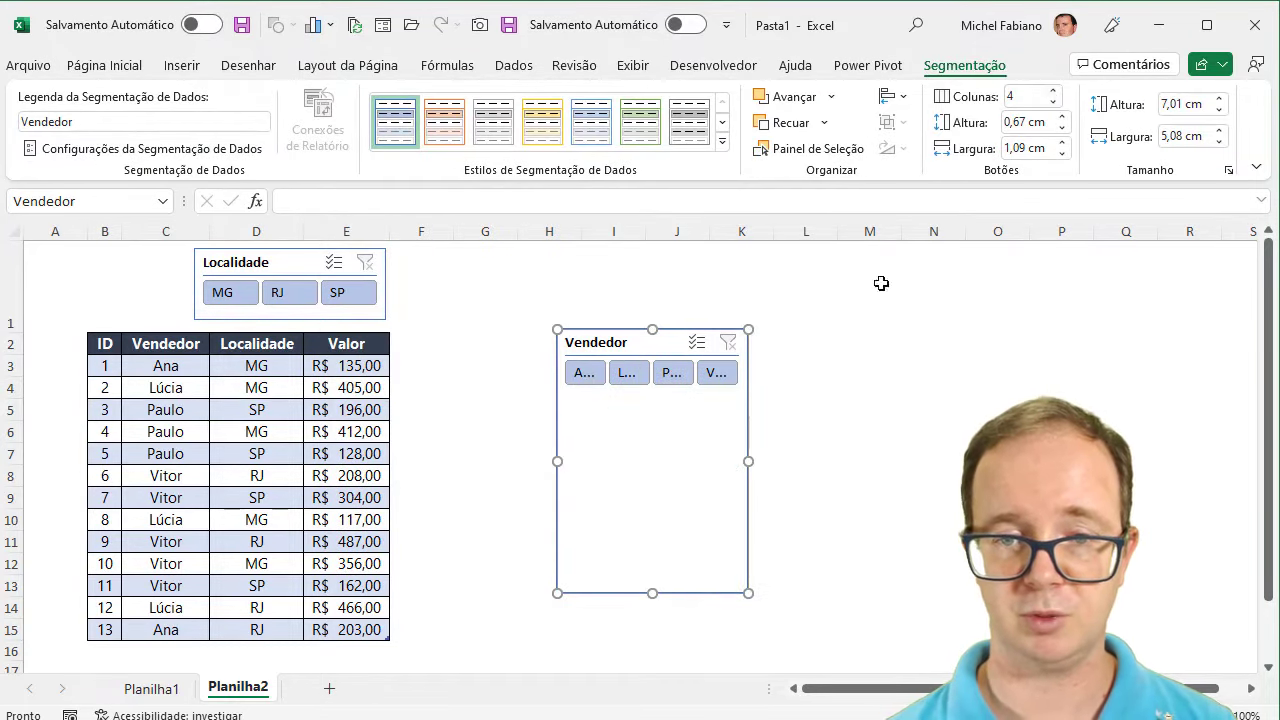
left_click_drag(749, 464, 884, 462)
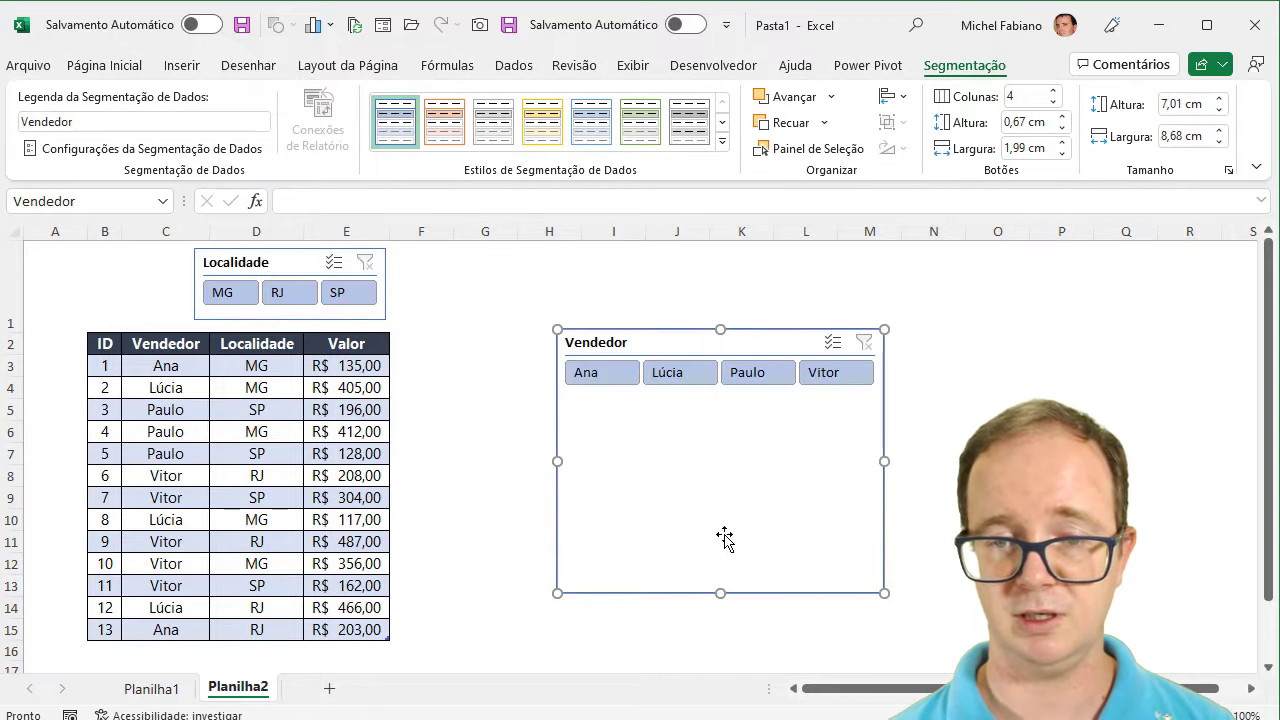
mouse_move(721, 593)
left_mouse_down()
mouse_move(740, 396)
mouse_move(602, 314)
left_mouse_up()
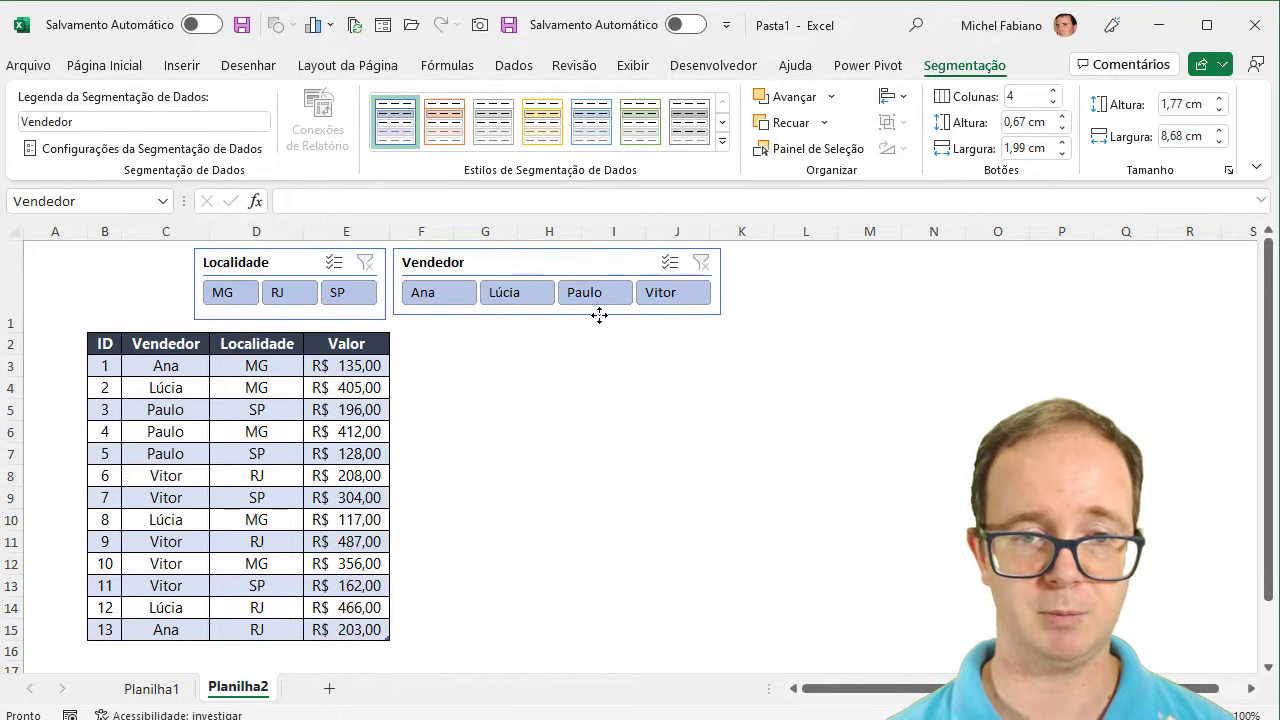
Step: Filter the table by Lúcia, Ana, then Paulo, narrowing Paulo's sales to SP
left_click(685, 365)
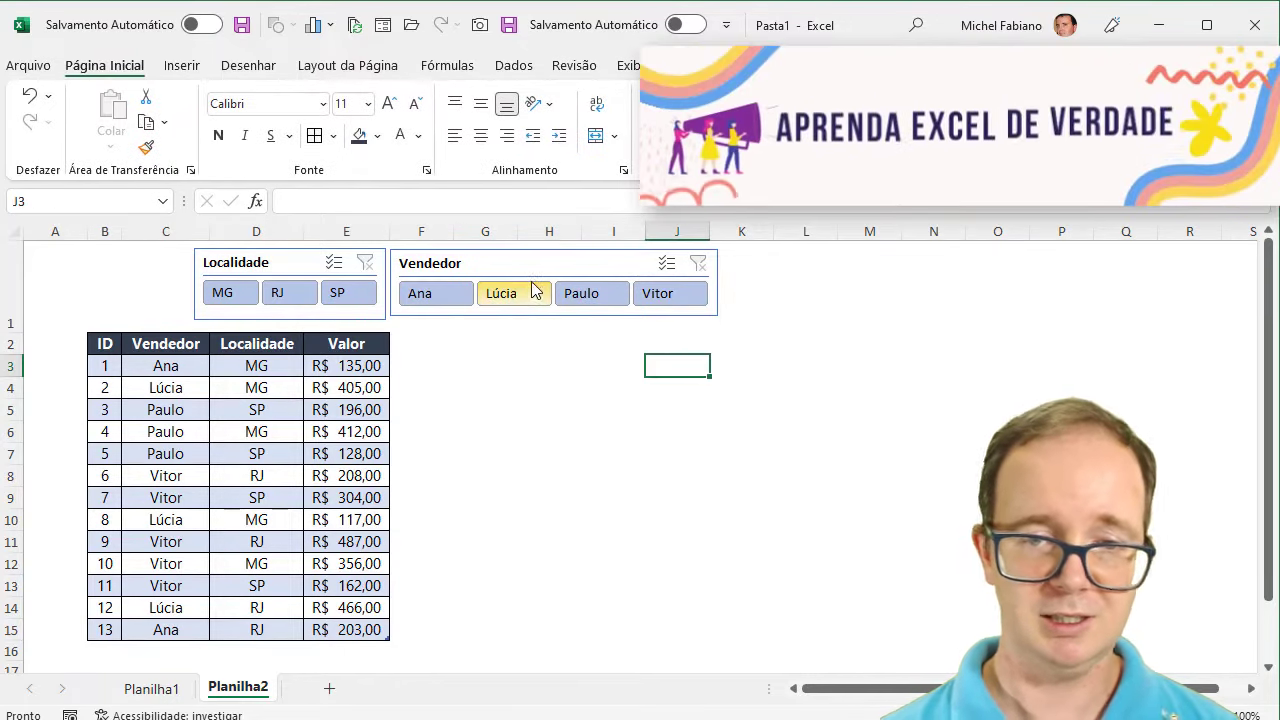
left_click(533, 292)
left_click(430, 298)
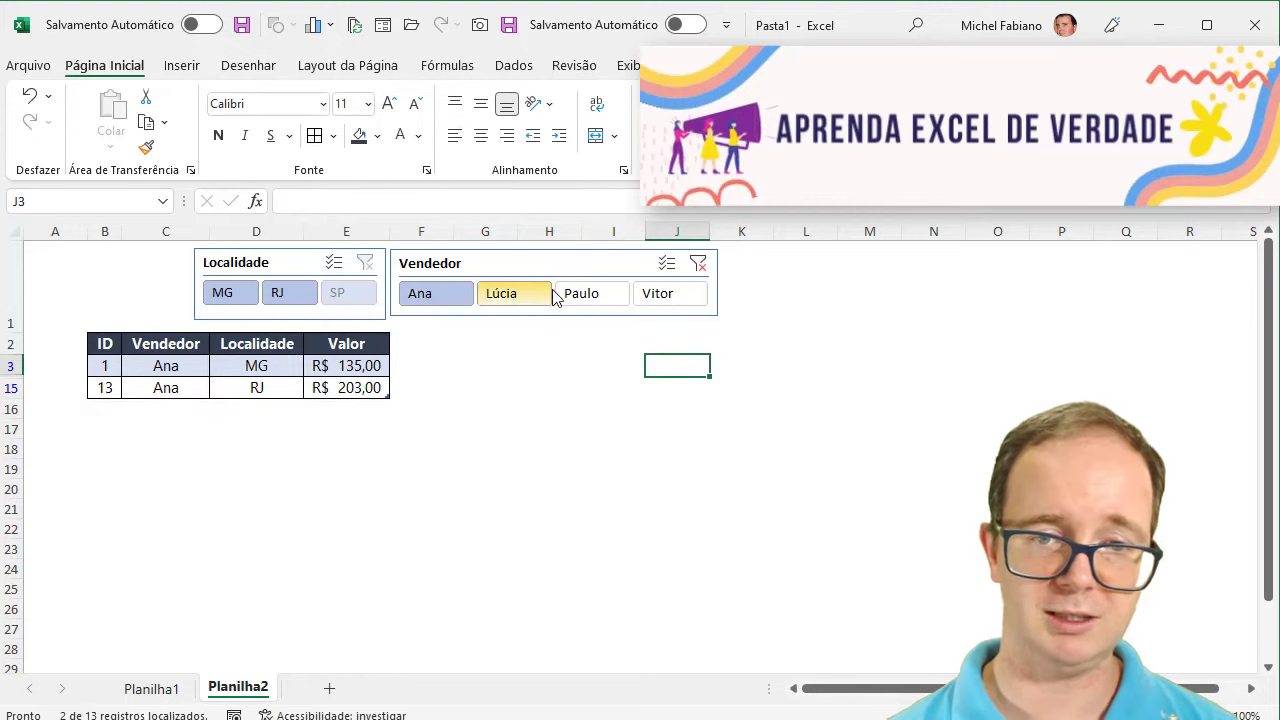
left_click(574, 294)
right_click(657, 297)
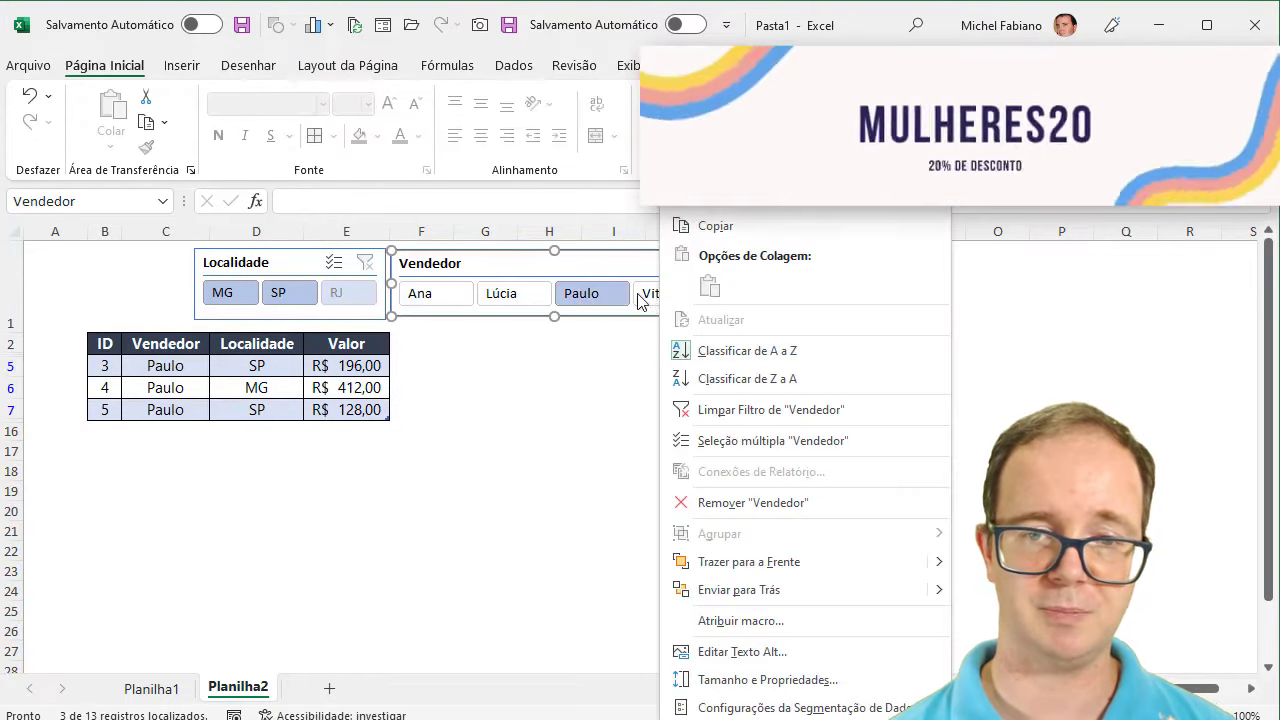
left_click(591, 294)
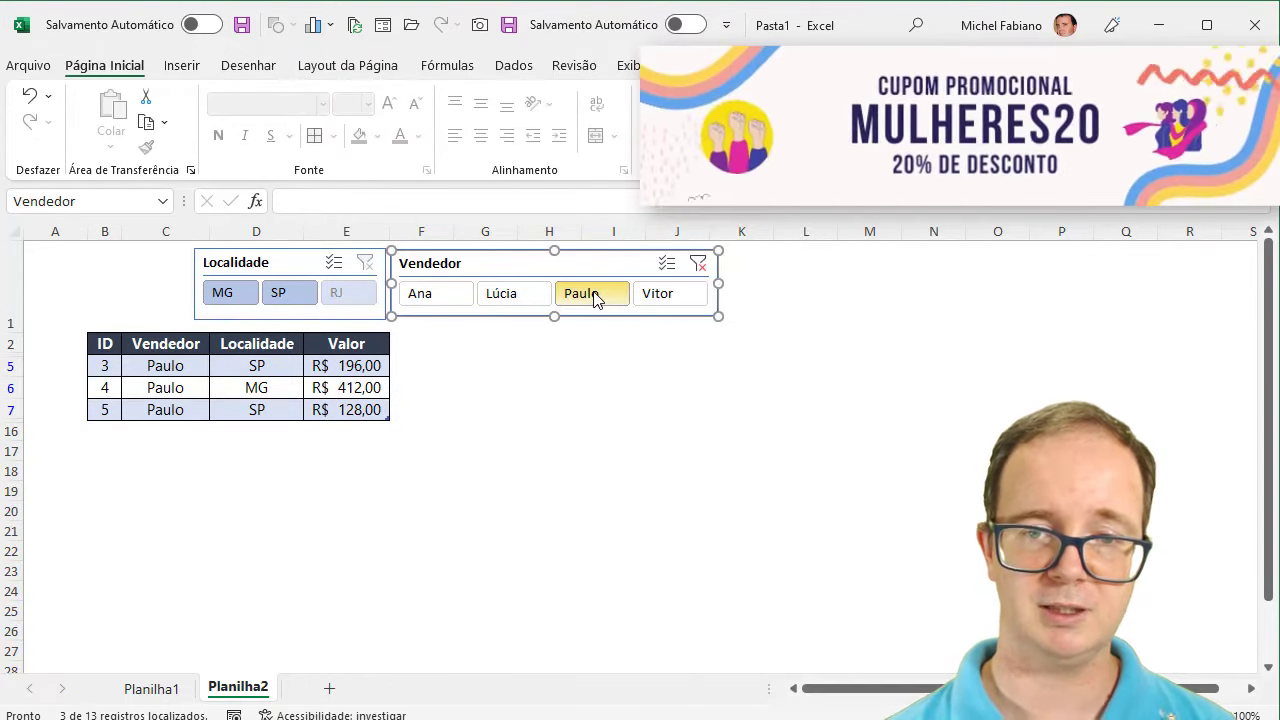
left_click(289, 294)
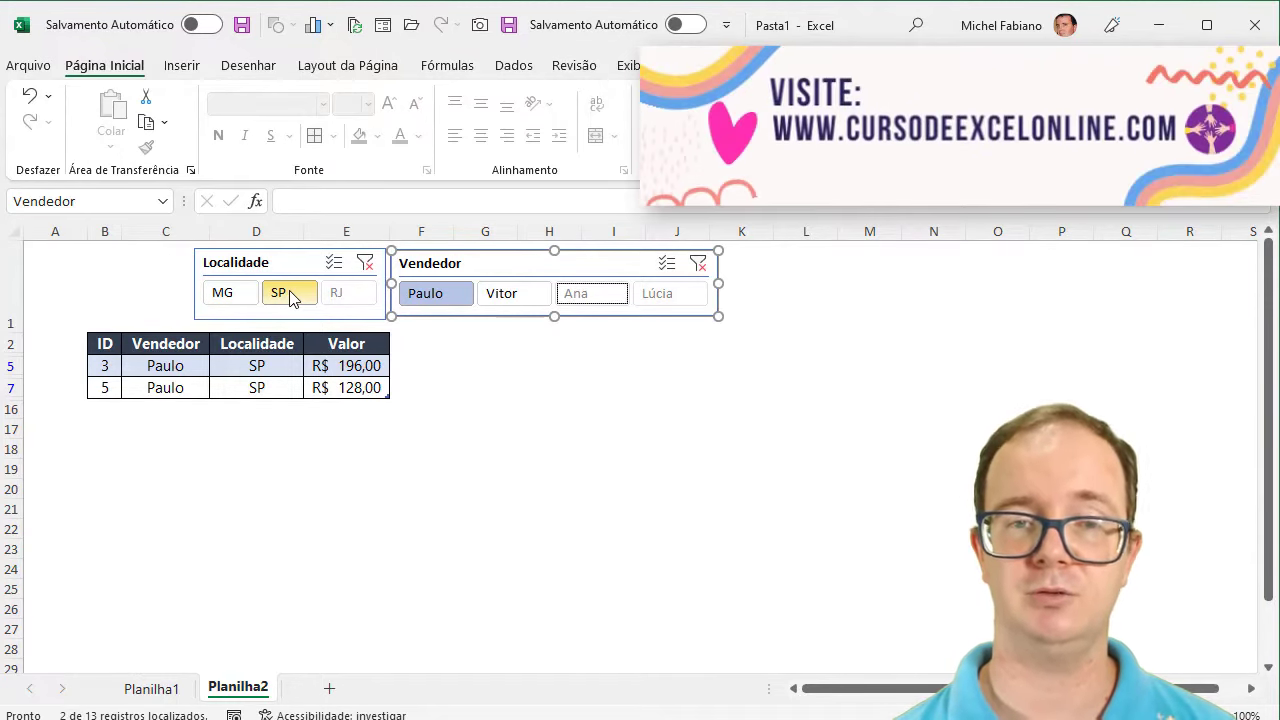
Step: Clear both the Localidade and Vendedor slicer filters so all 13 rows show
right_click(364, 268)
key("Escape")
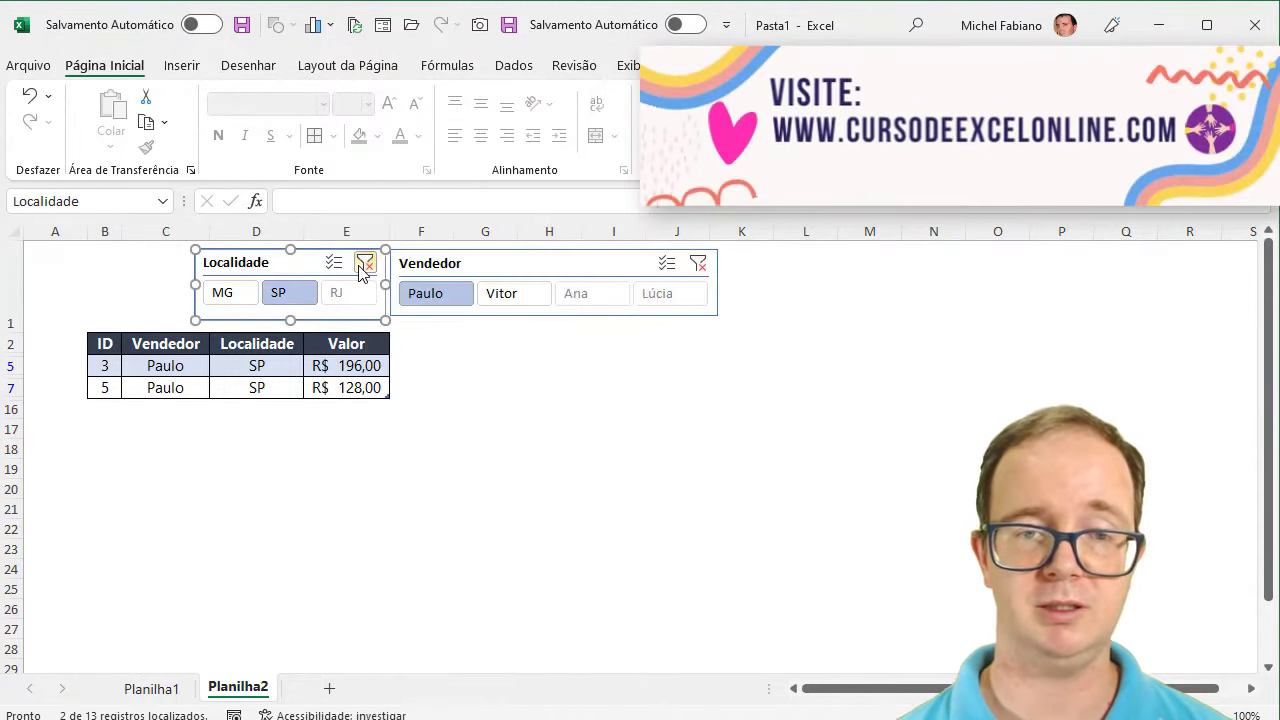
left_click(364, 263)
left_click(698, 263)
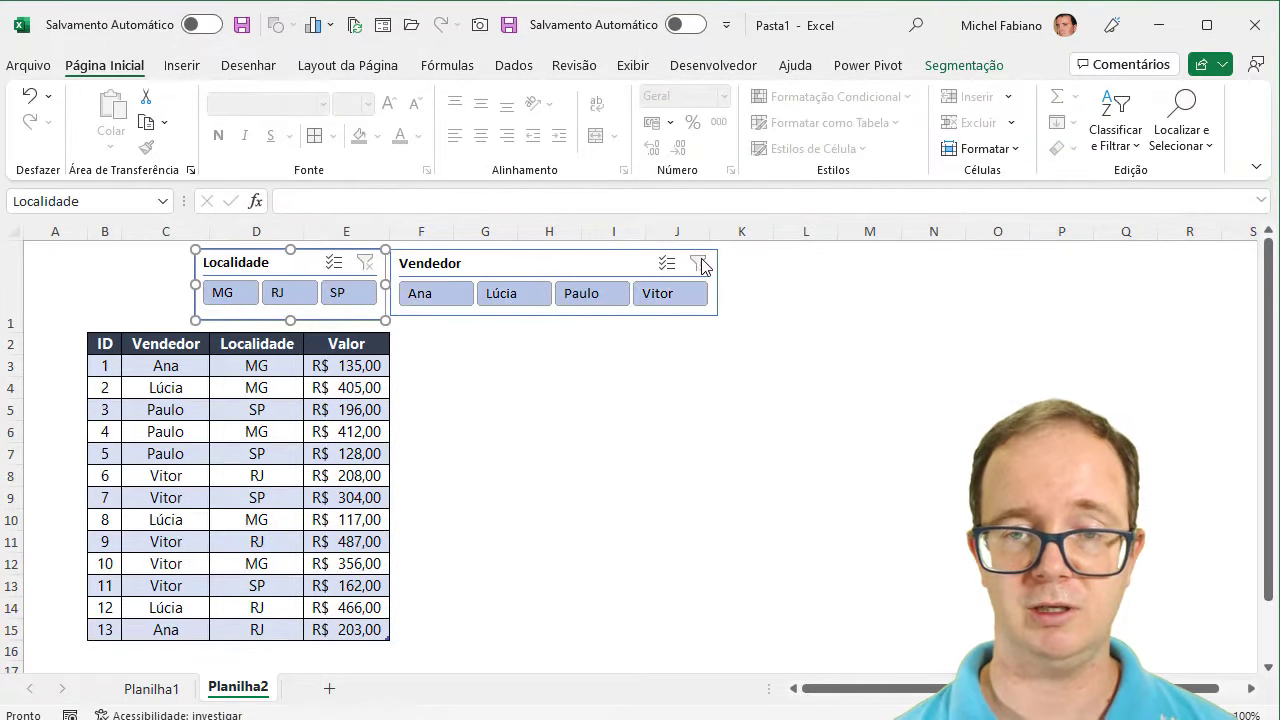
left_click(798, 278)
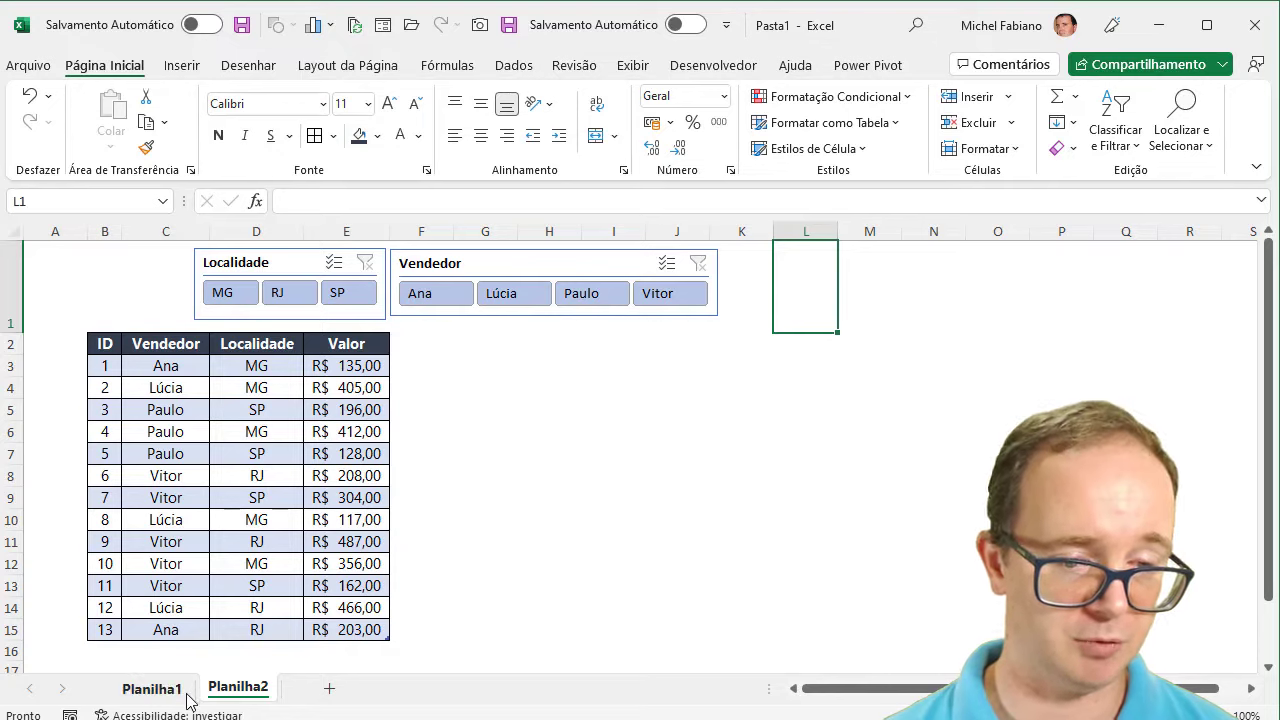
Step: Copy the sales table from Planilha1 into a new sheet, Planilha3, at cell B2
left_click(151, 688)
mouse_move(114, 351)
left_mouse_down()
mouse_move(307, 528)
mouse_move(330, 634)
left_mouse_up()
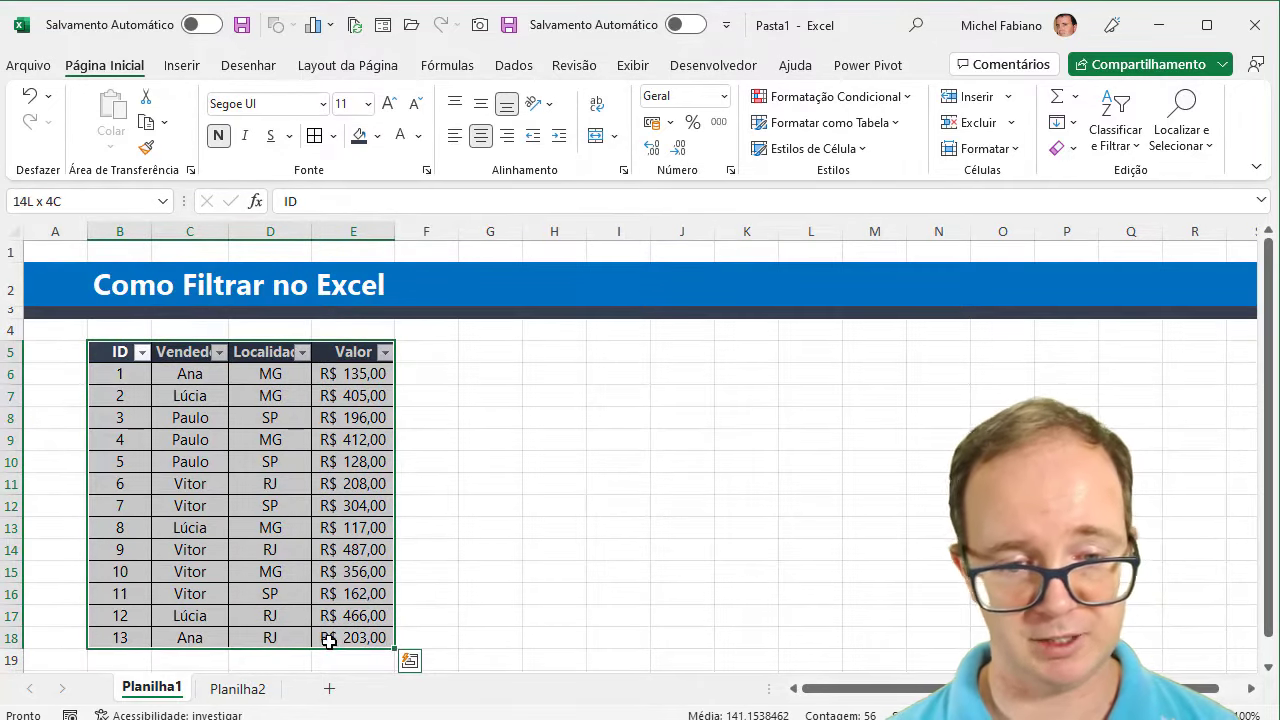
key("ctrl+c")
left_click(330, 690)
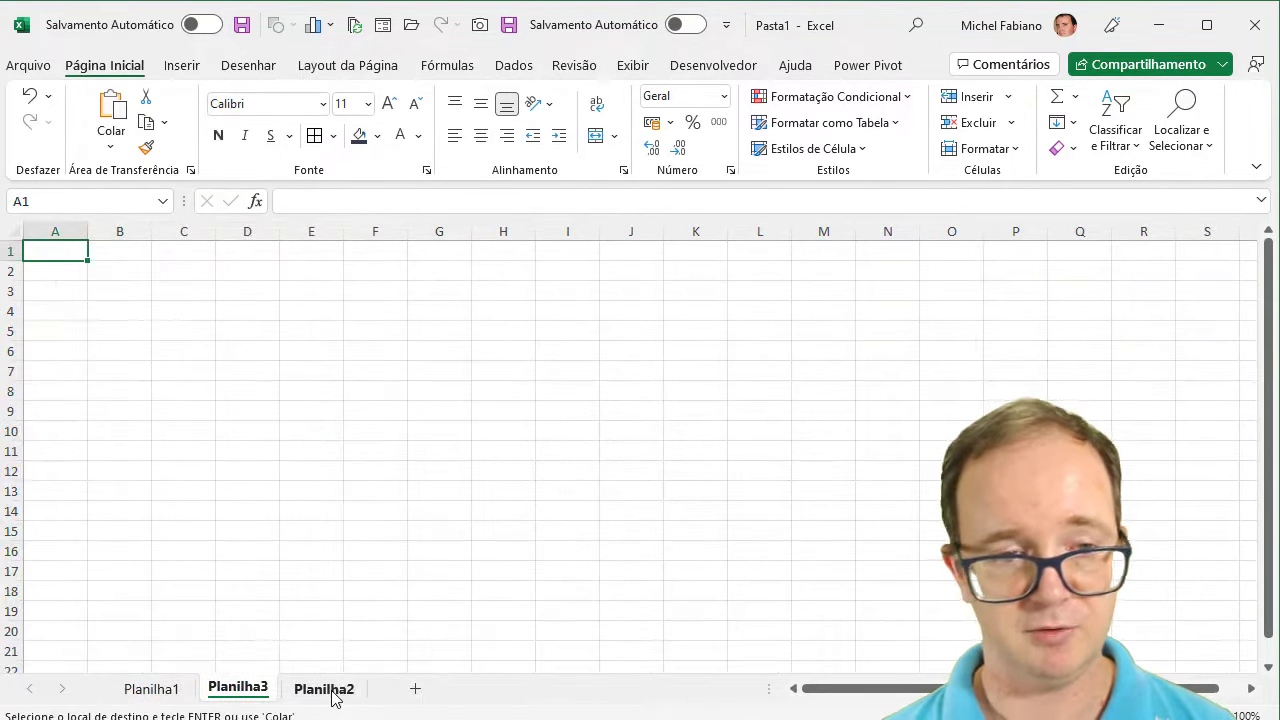
left_click(134, 282)
key("ctrl+v")
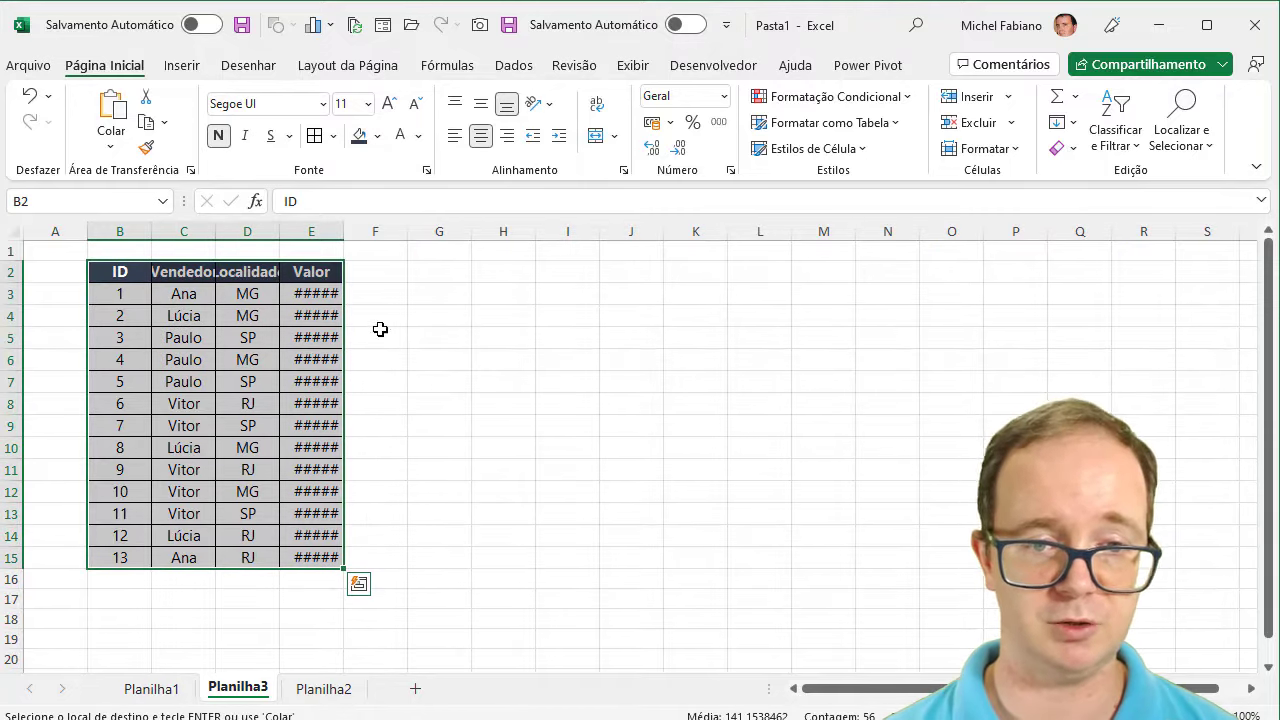
Step: AutoFit columns E, D and C to show R$ values and full headers
double_click(343, 232)
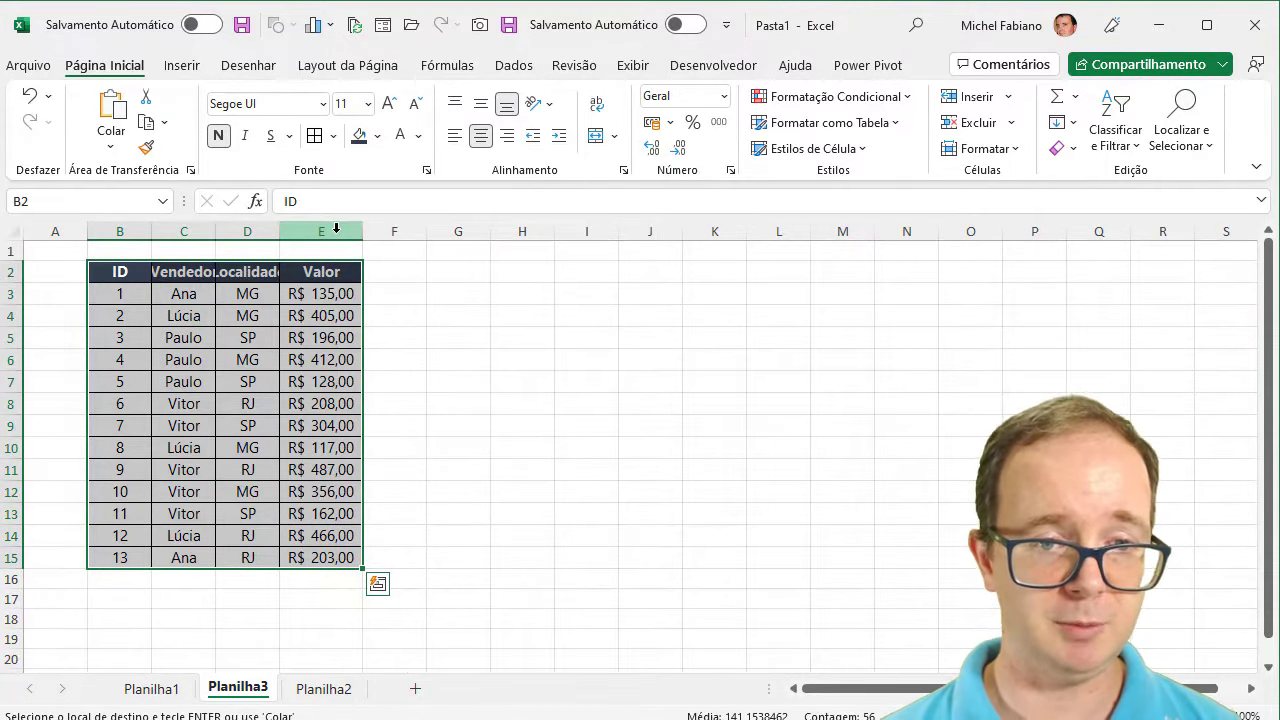
double_click(279, 232)
double_click(219, 232)
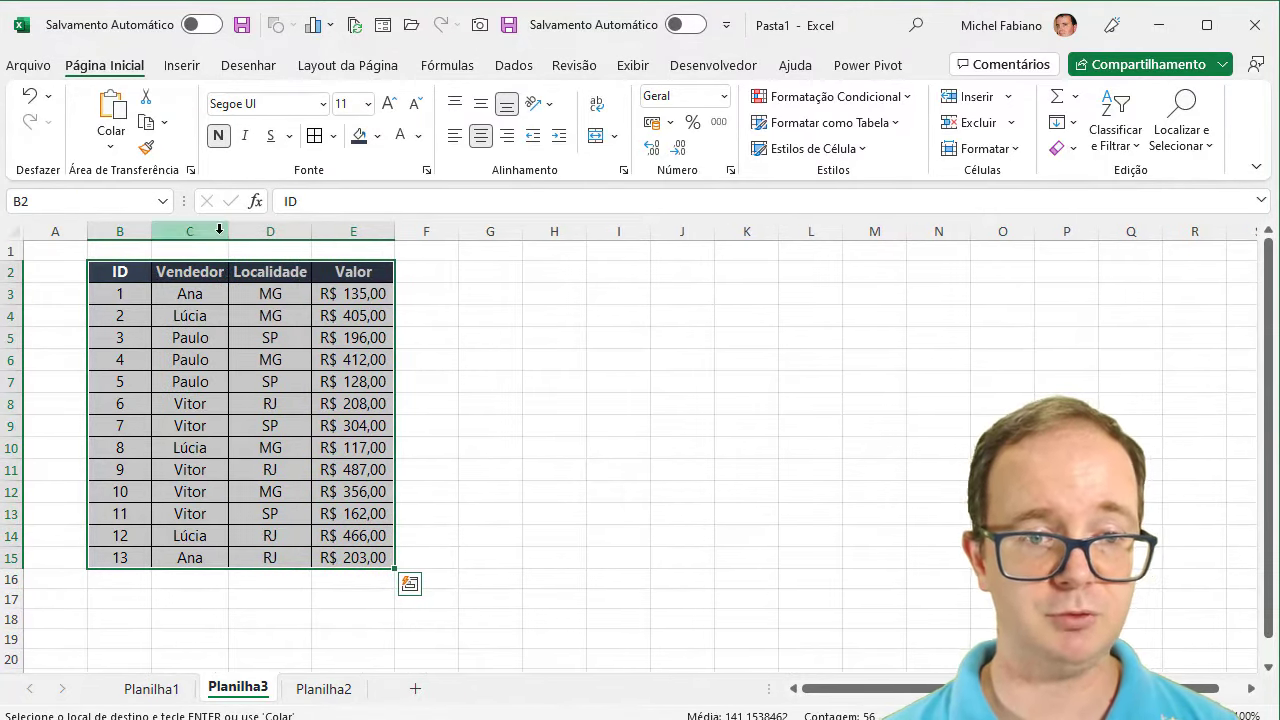
left_click(494, 273)
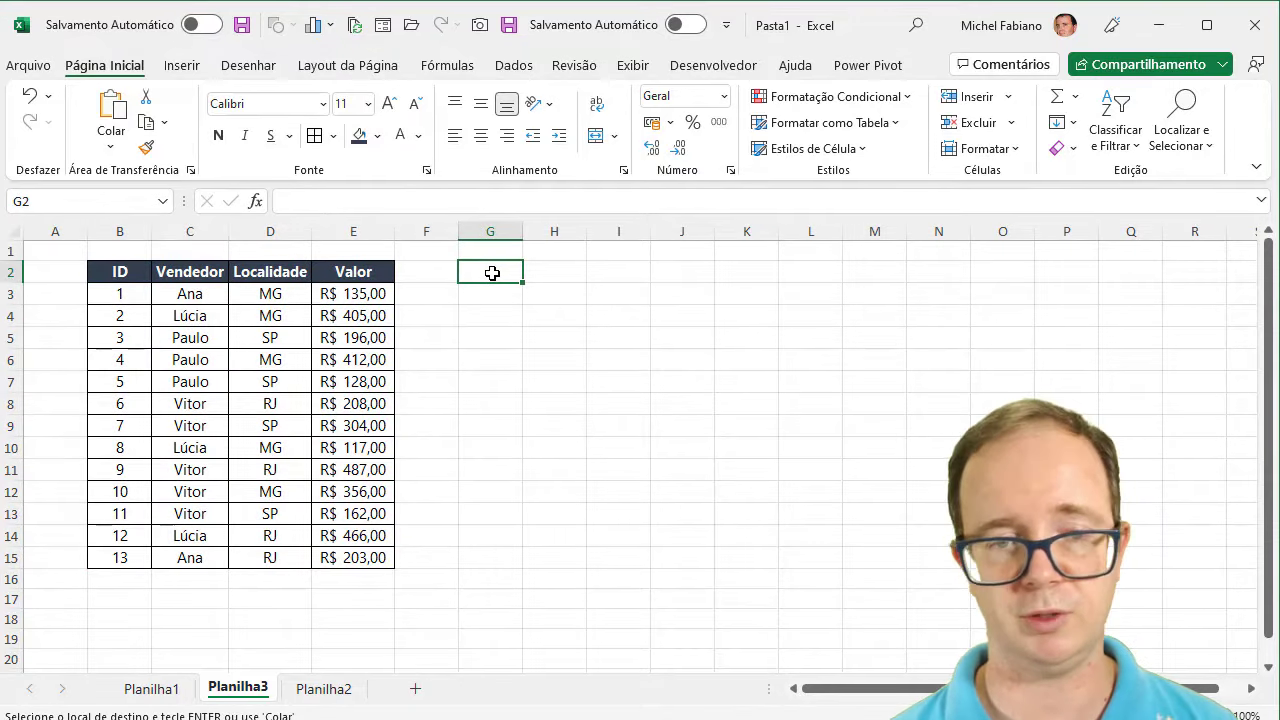
Step: Copy the B2:E2 header row and paste it beside the table at G4:J4
left_click(122, 270)
left_click_drag(122, 270, 360, 274)
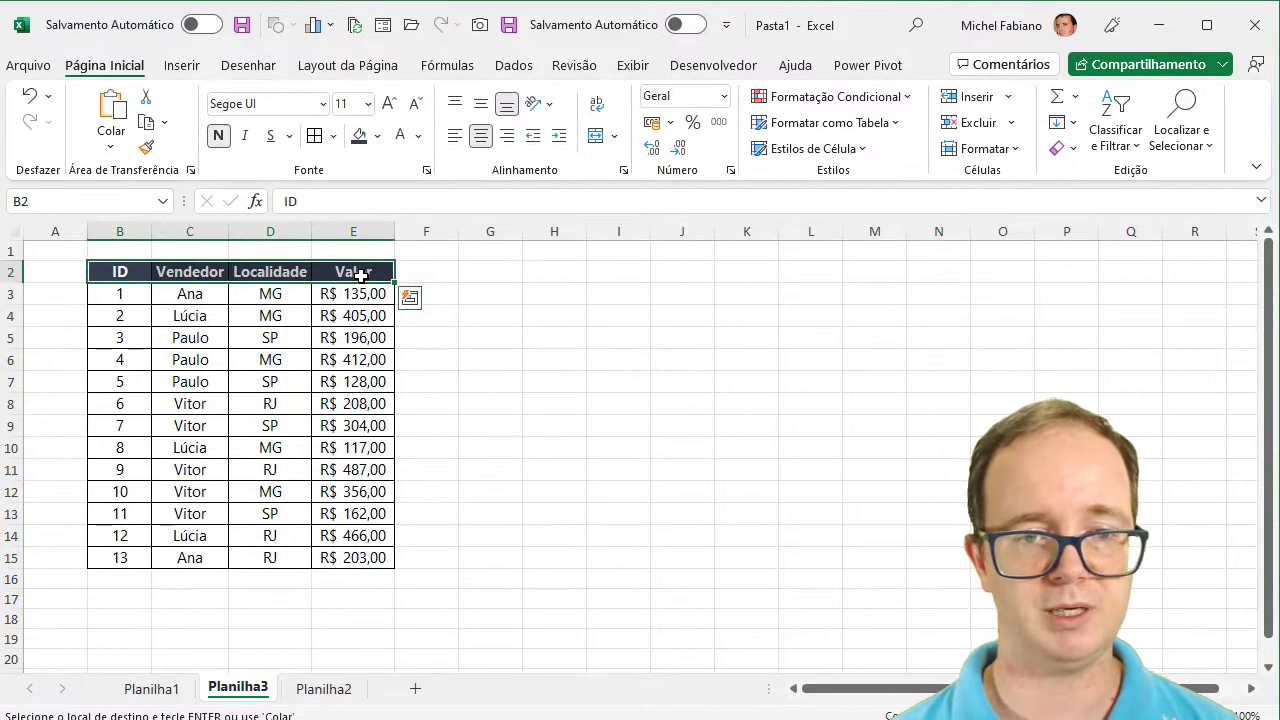
key("ctrl+c")
left_click(514, 268)
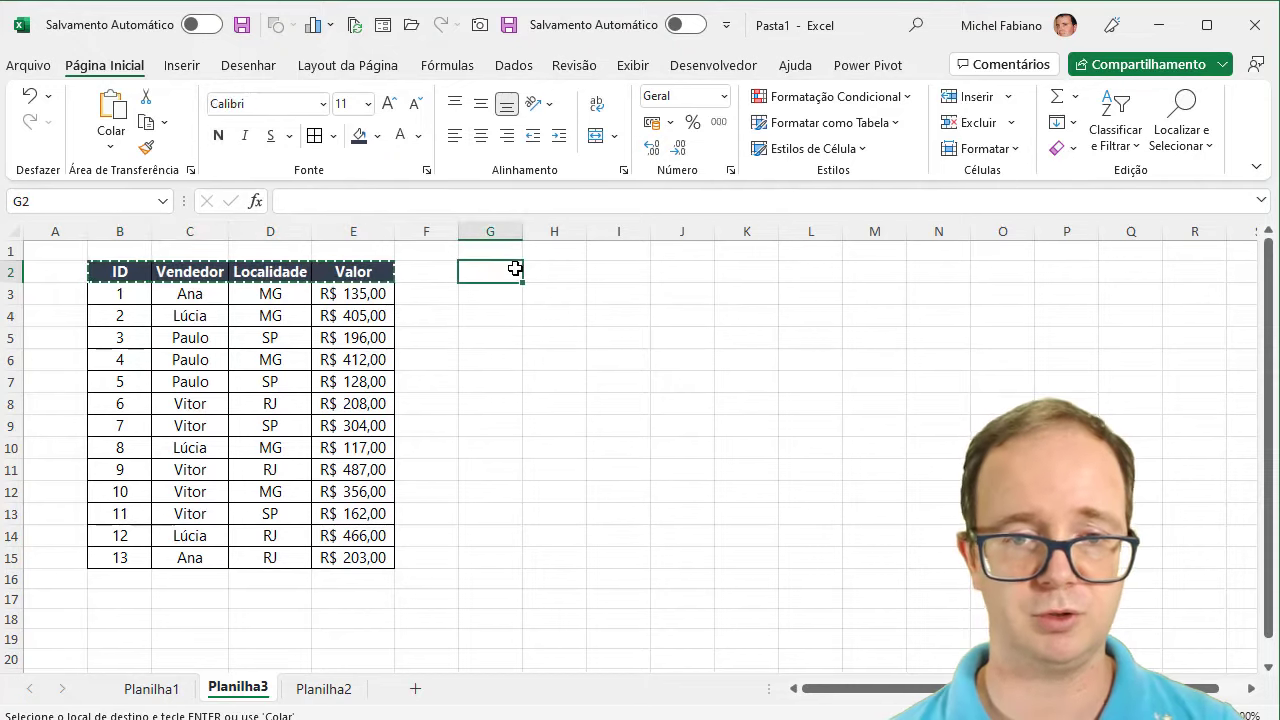
key("ctrl+v")
left_click_drag(586, 231, 728, 230)
mouse_move(486, 270)
left_mouse_down()
mouse_move(686, 271)
mouse_move(676, 326)
left_mouse_up()
key("ctrl+v")
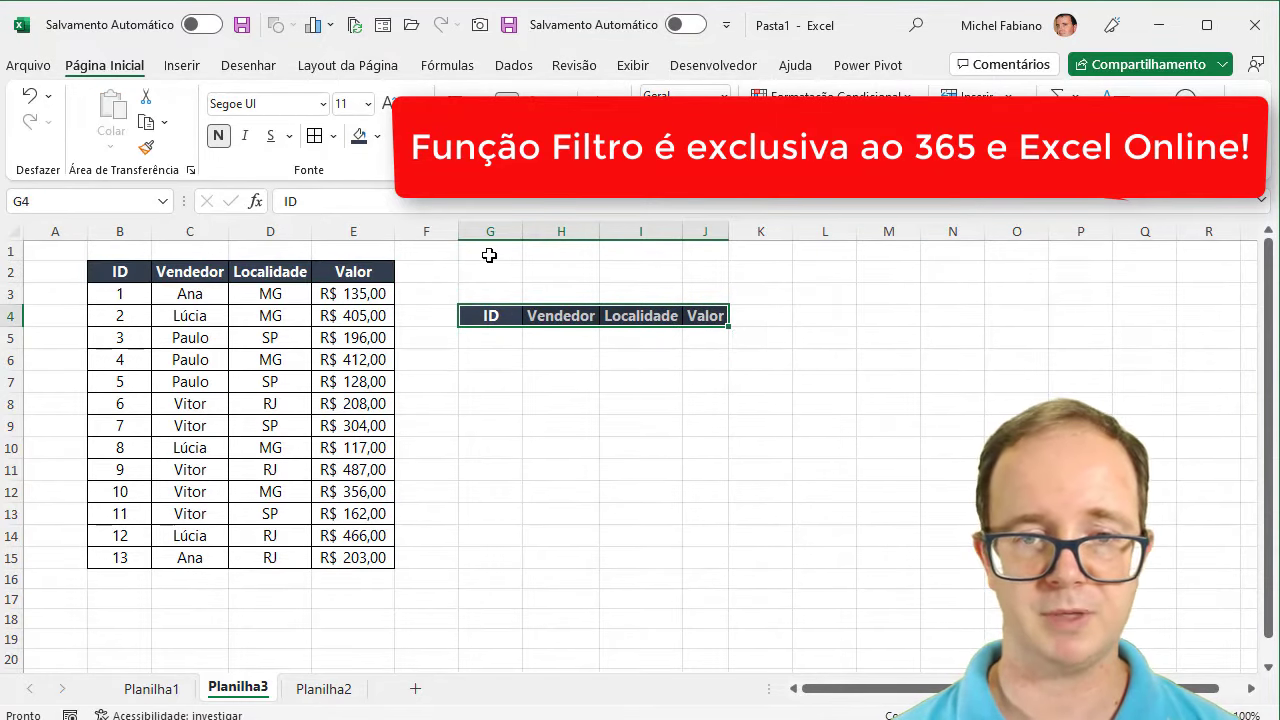
Step: Enter the criterion label Vendedor in G1 and the seller name Ana in H1
left_click(492, 255)
type("Ve")
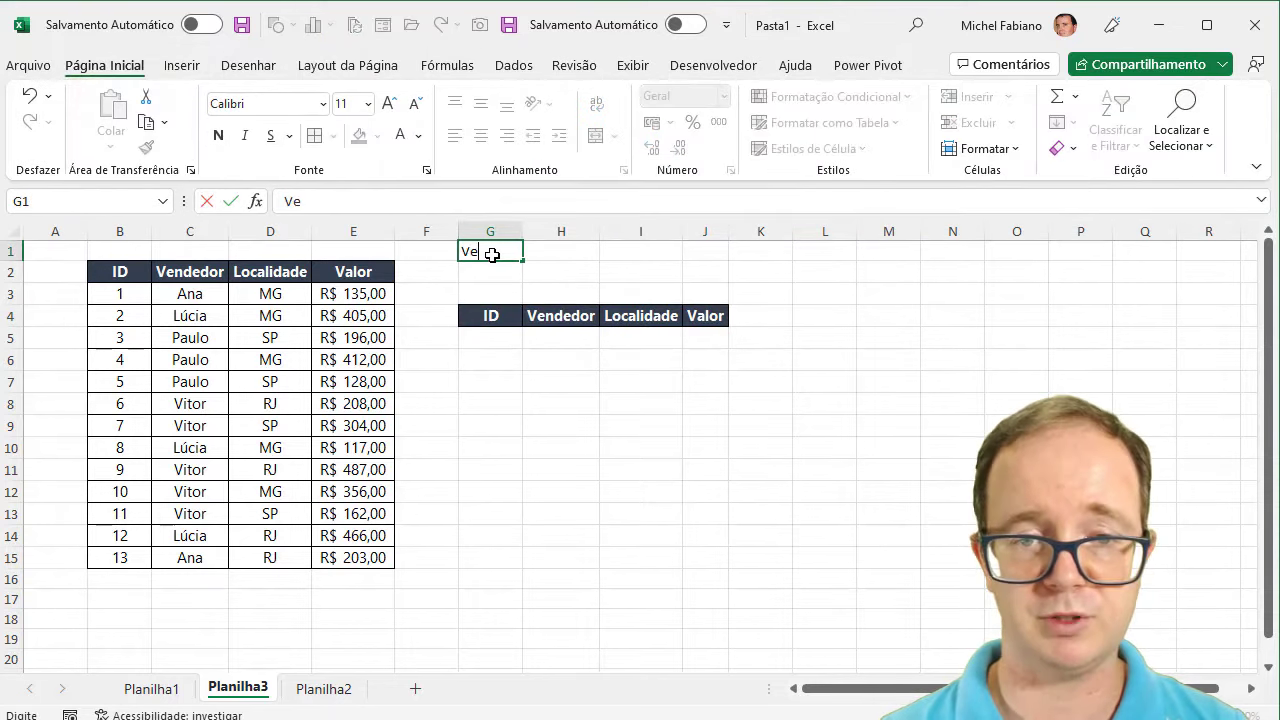
type("ndedor")
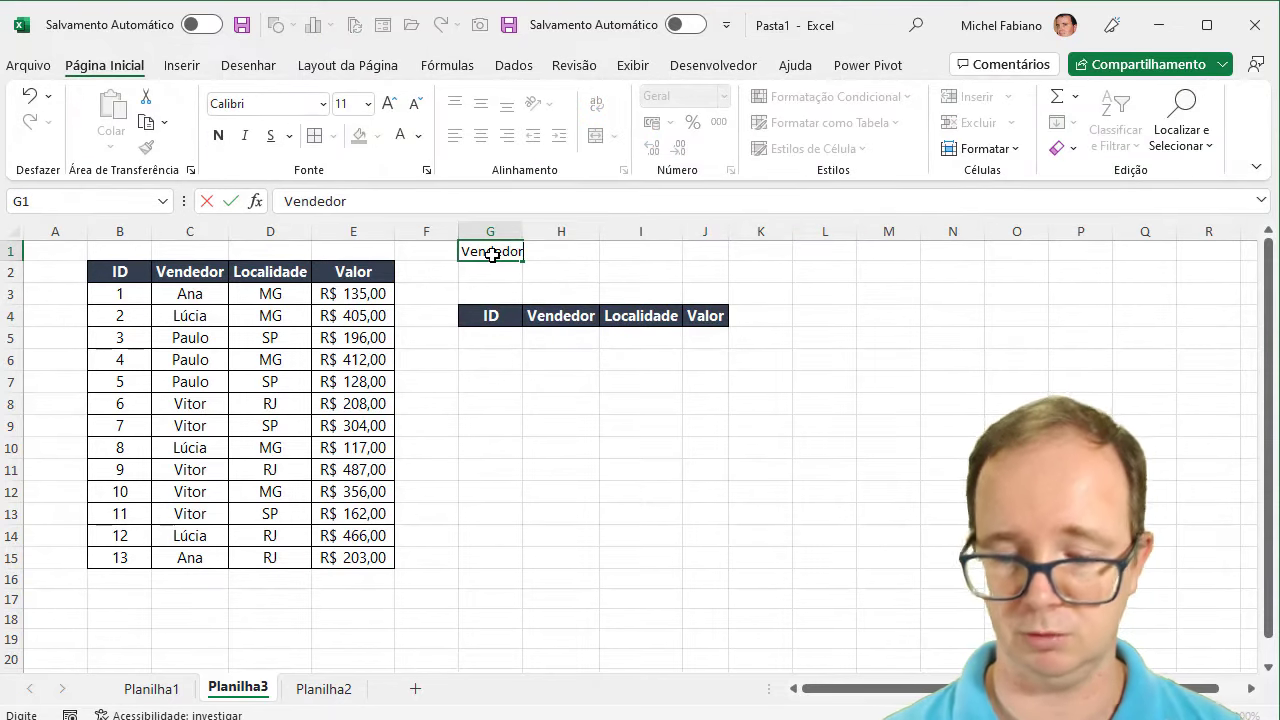
key("Tab")
type("A")
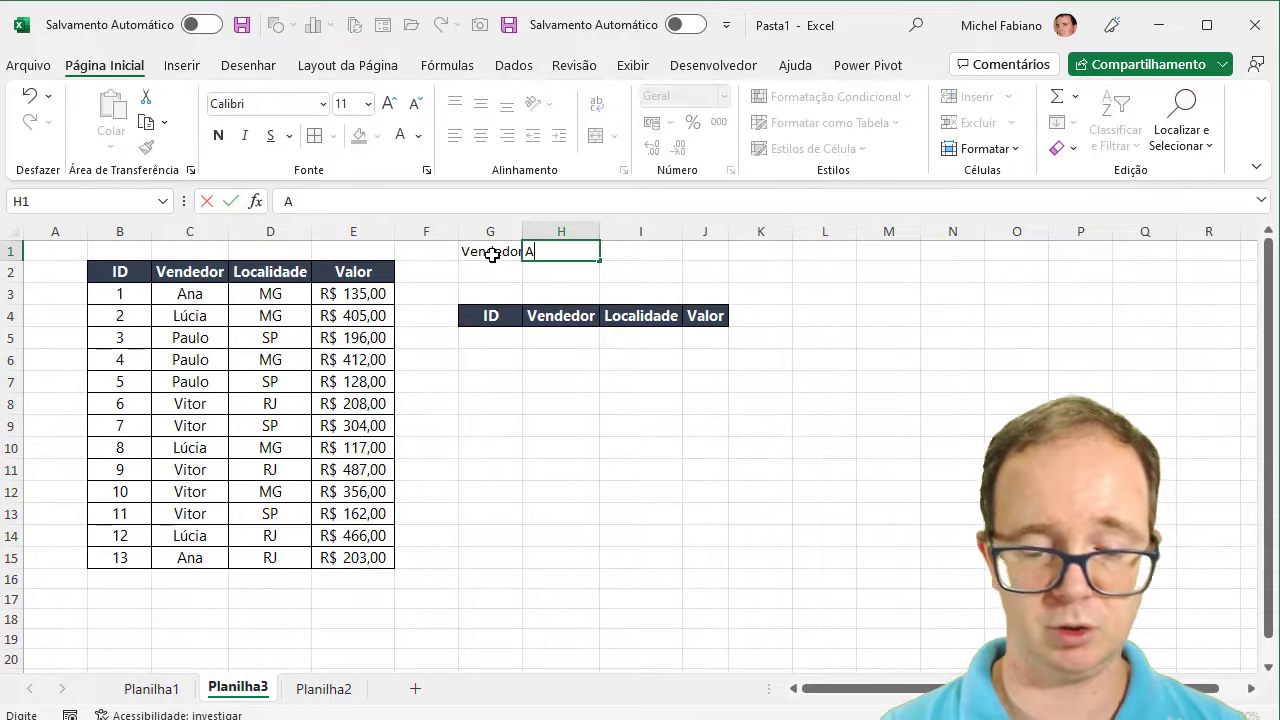
type("na")
key("Return")
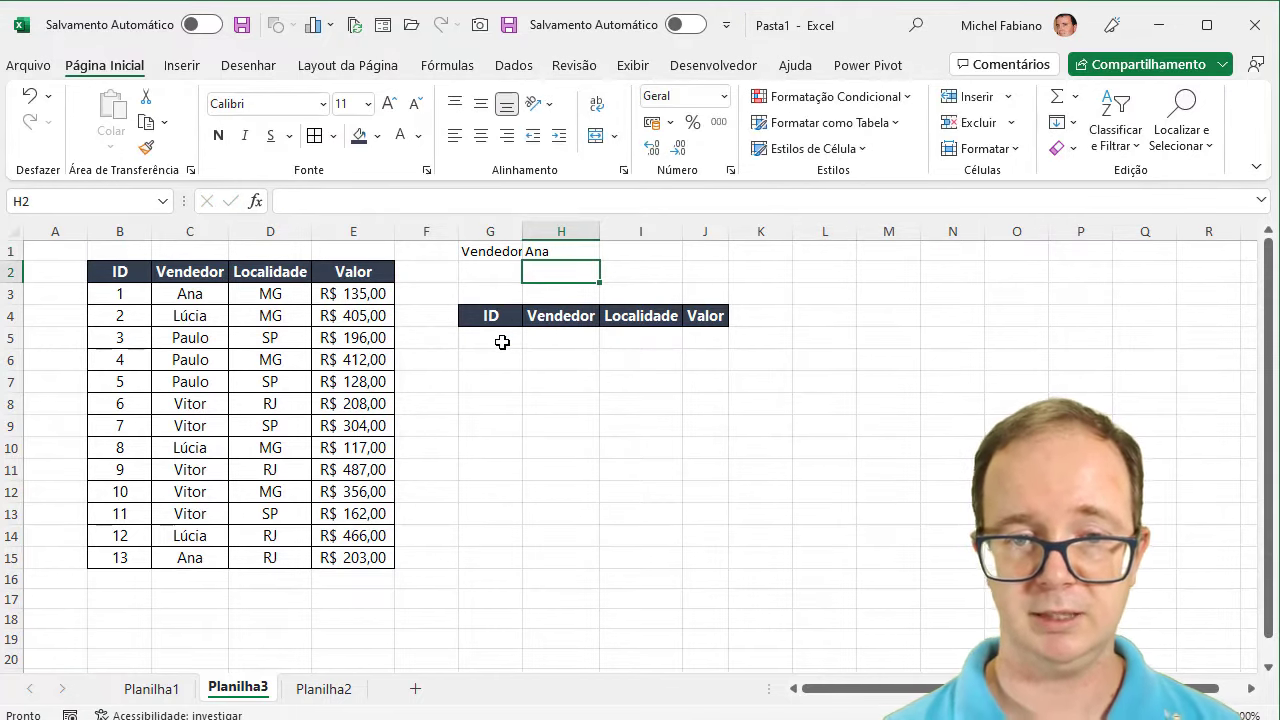
left_click_drag(502, 342, 688, 479)
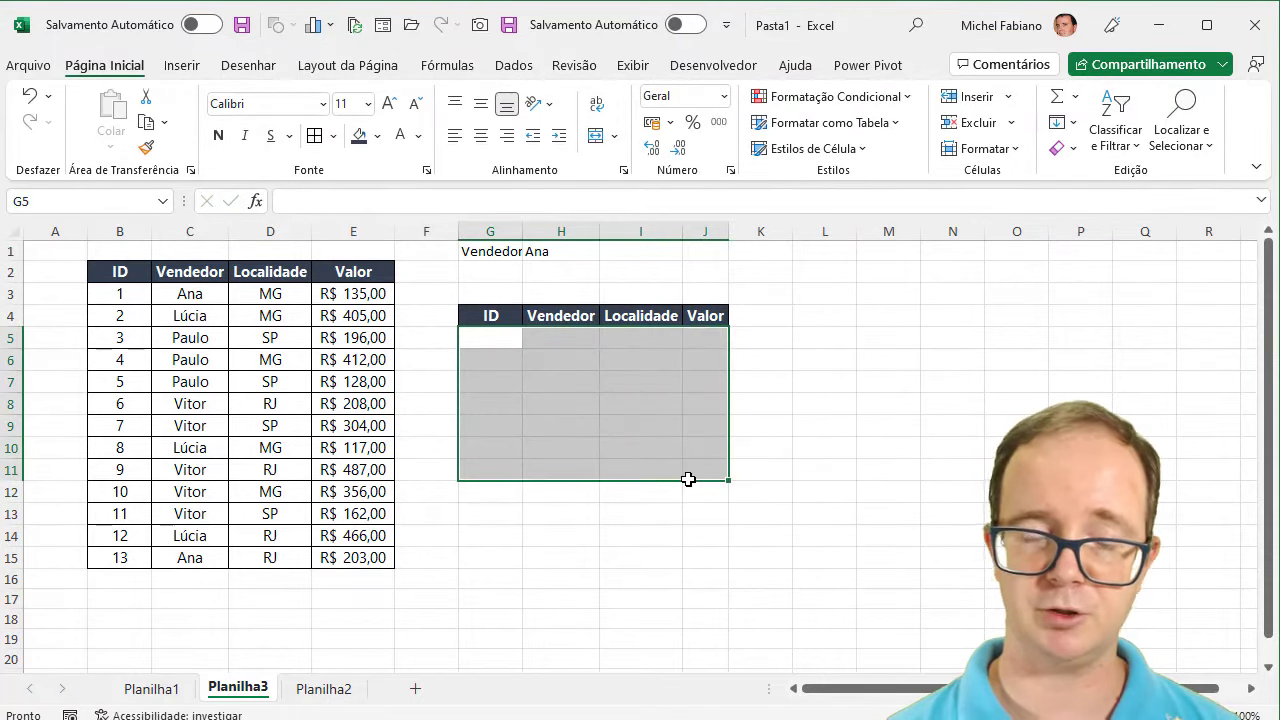
right_click(503, 346)
key("Escape")
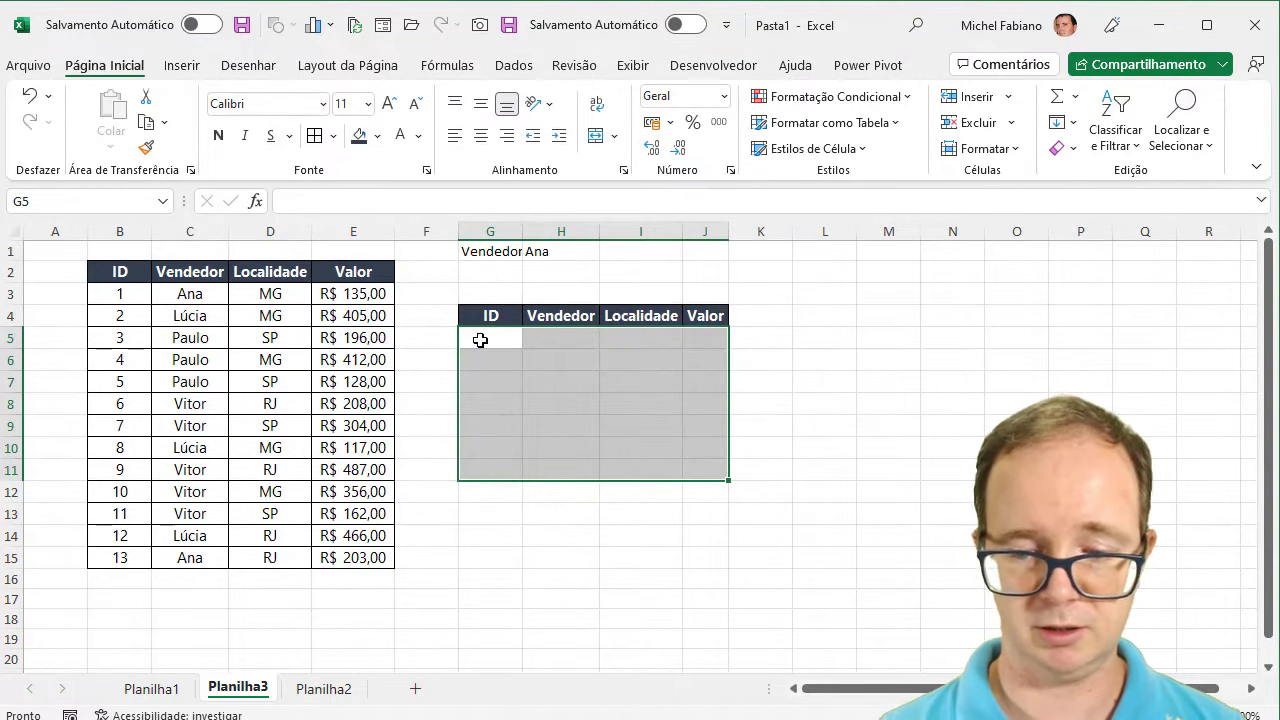
Step: In G5 enter =FILTRO(B3:E15;C3:C15=H1;"Não Localizado") to list Ana's sales
left_click(480, 340)
type("=filtr")
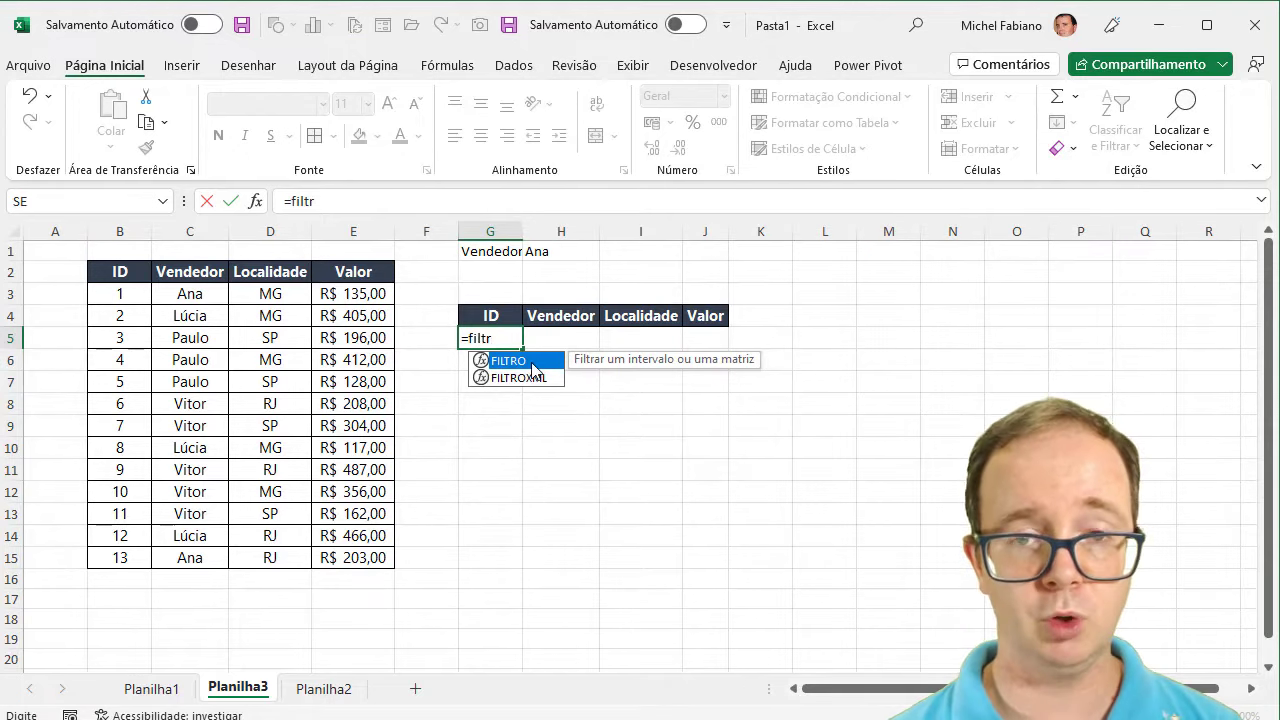
double_click(531, 361)
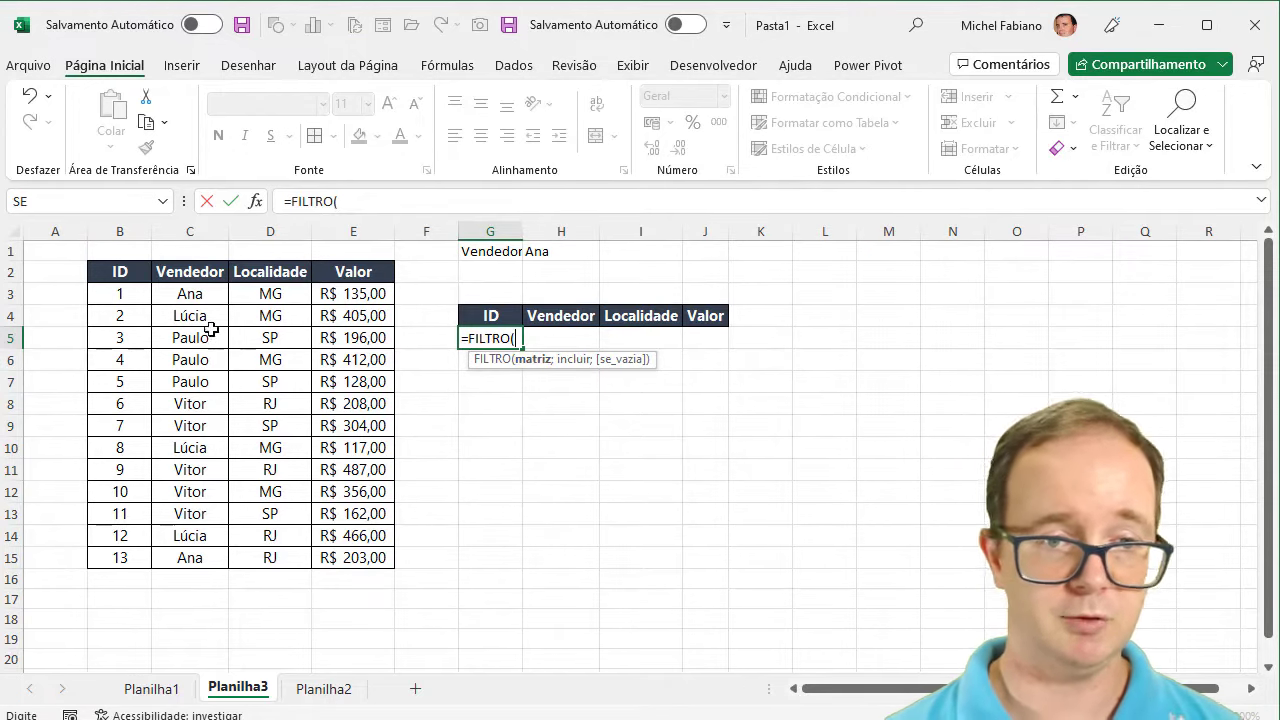
left_click_drag(117, 289, 333, 558)
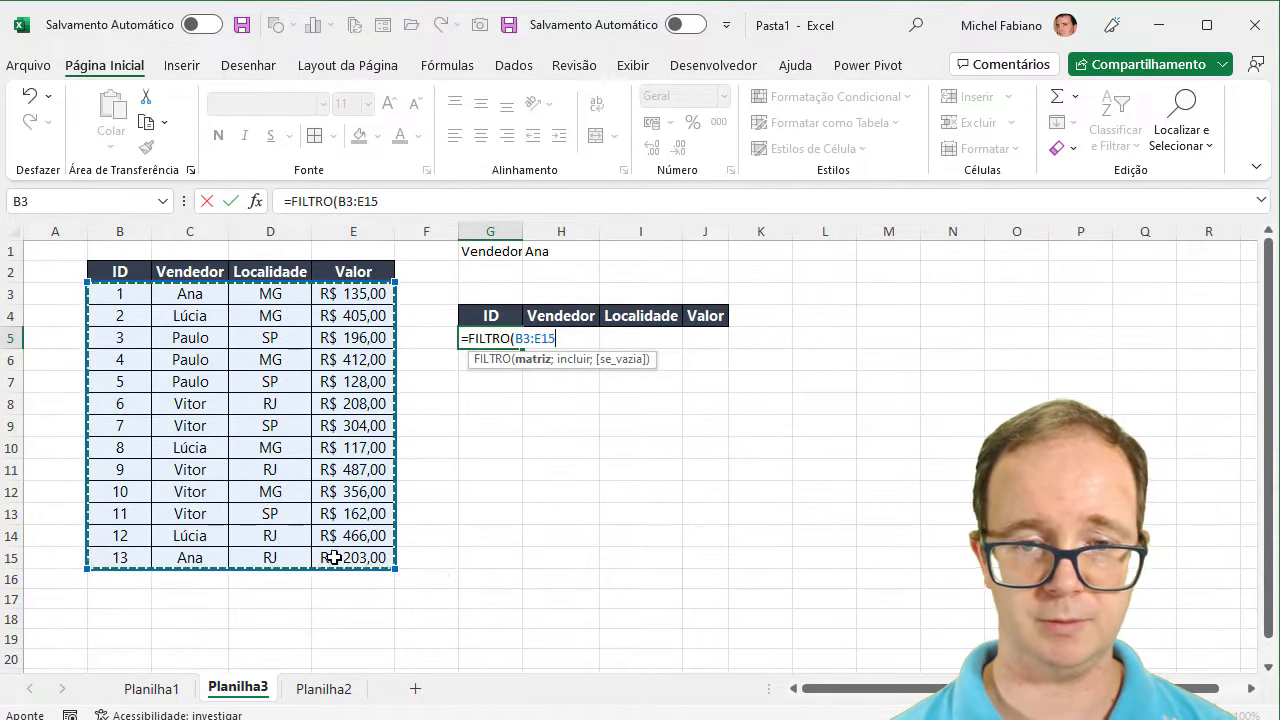
type(";")
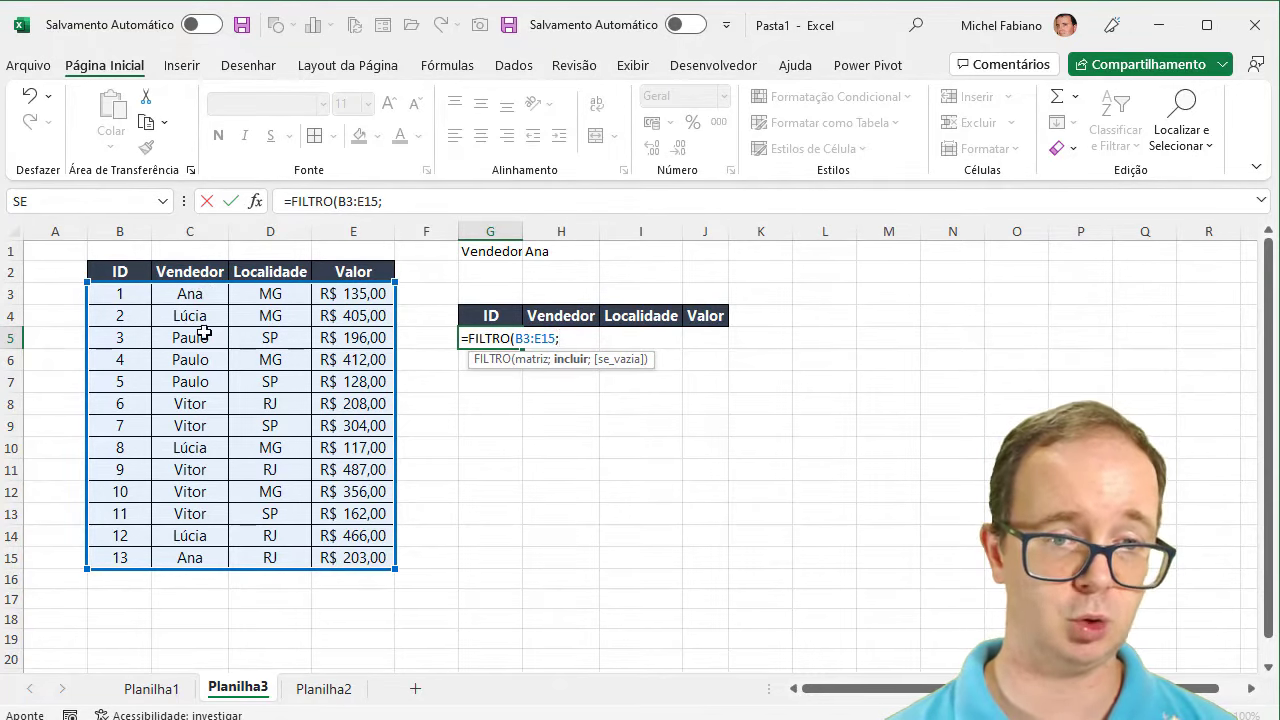
left_click_drag(203, 294, 189, 547)
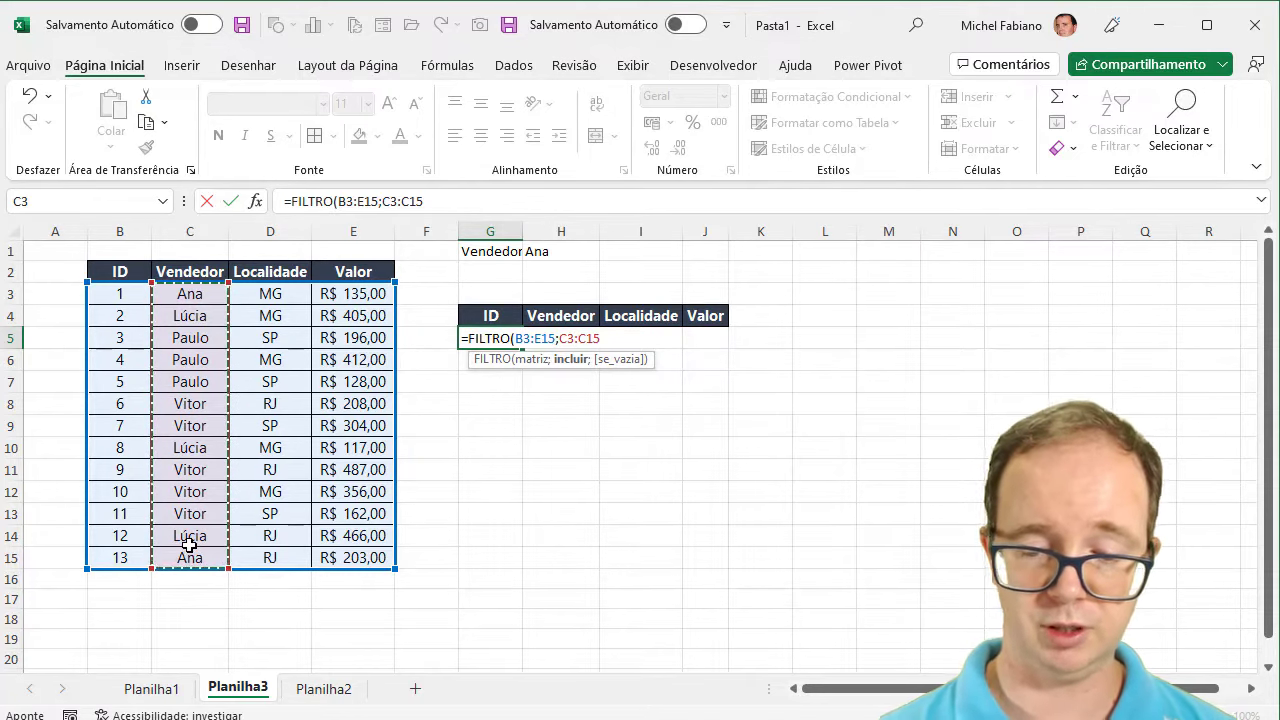
type("=")
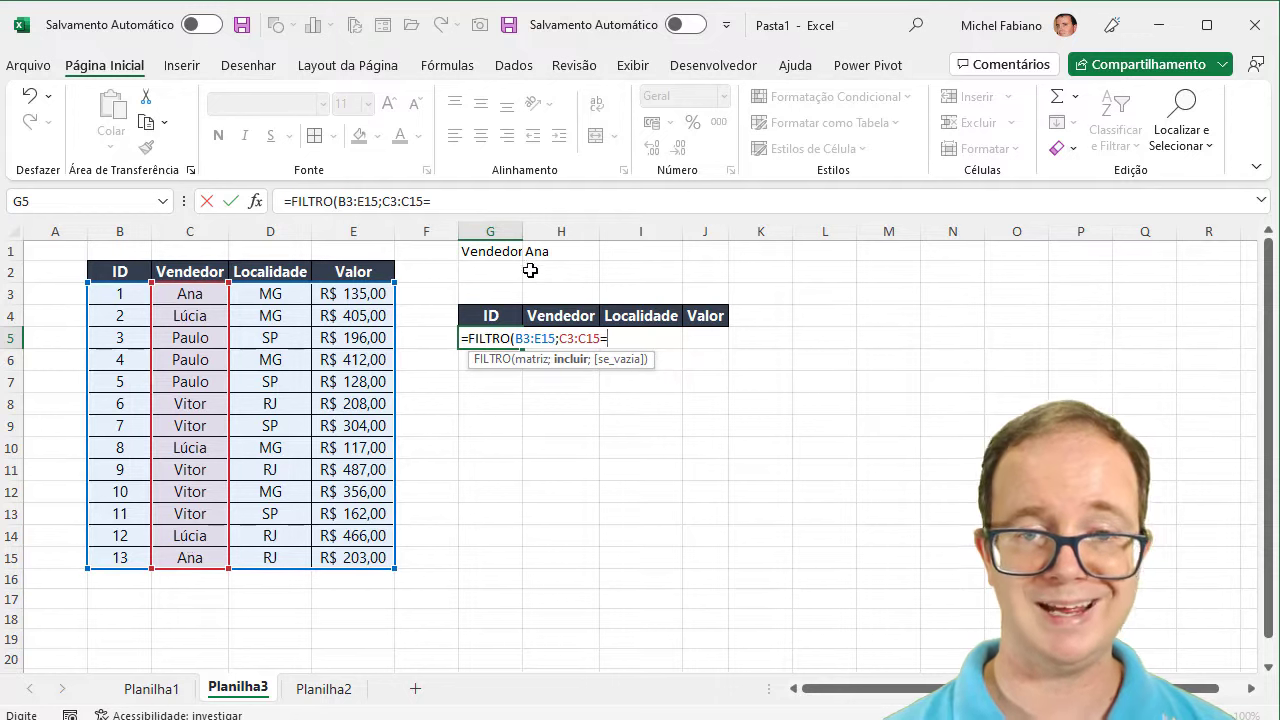
left_click(542, 253)
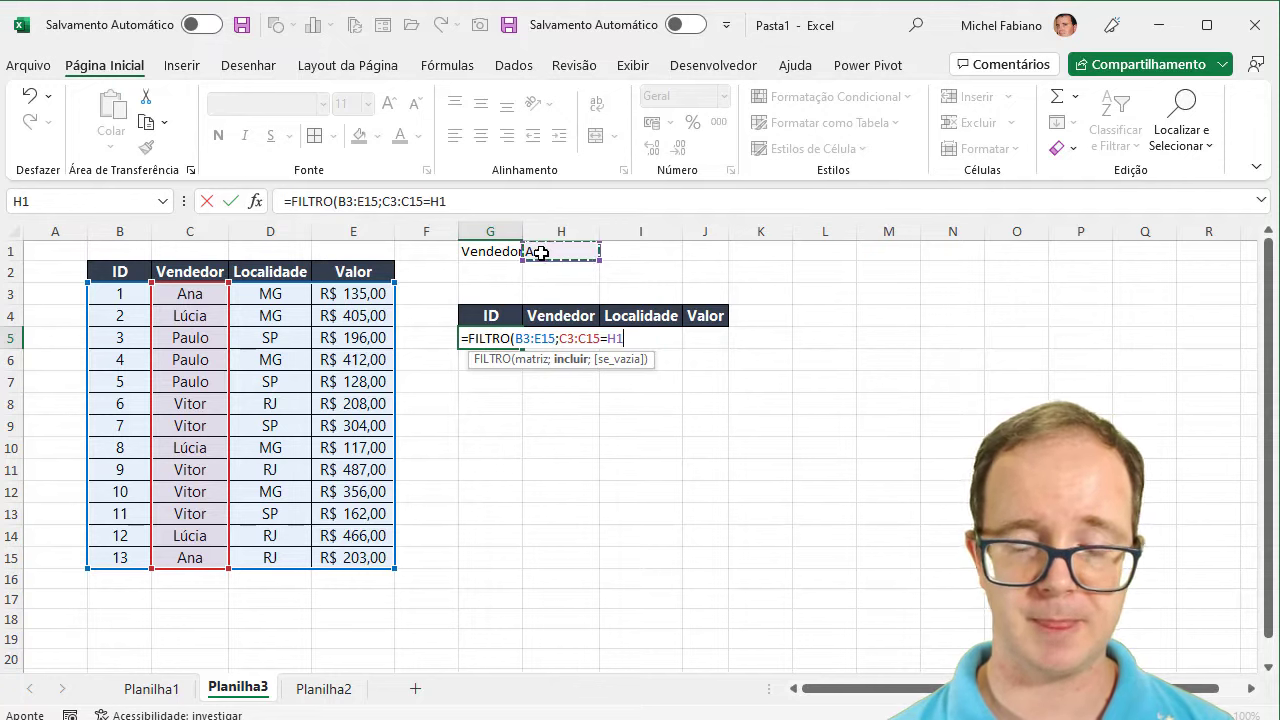
type(";\"Não Localiz")
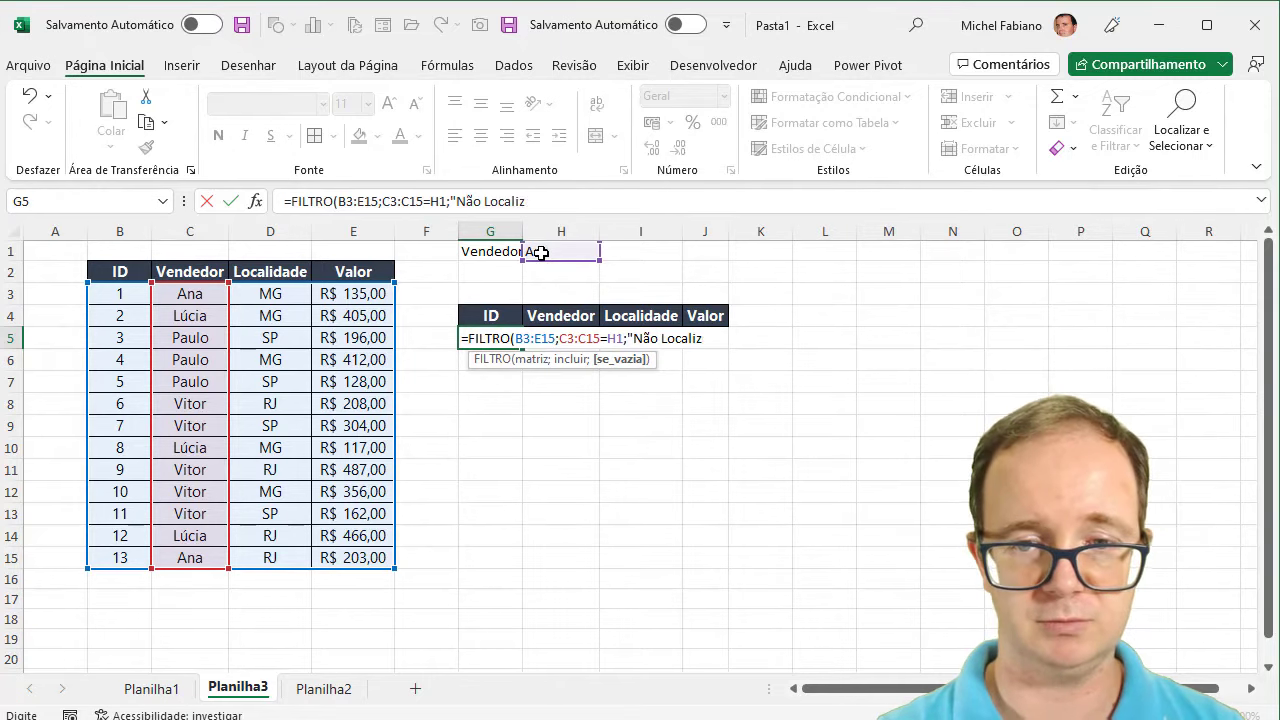
type(")")
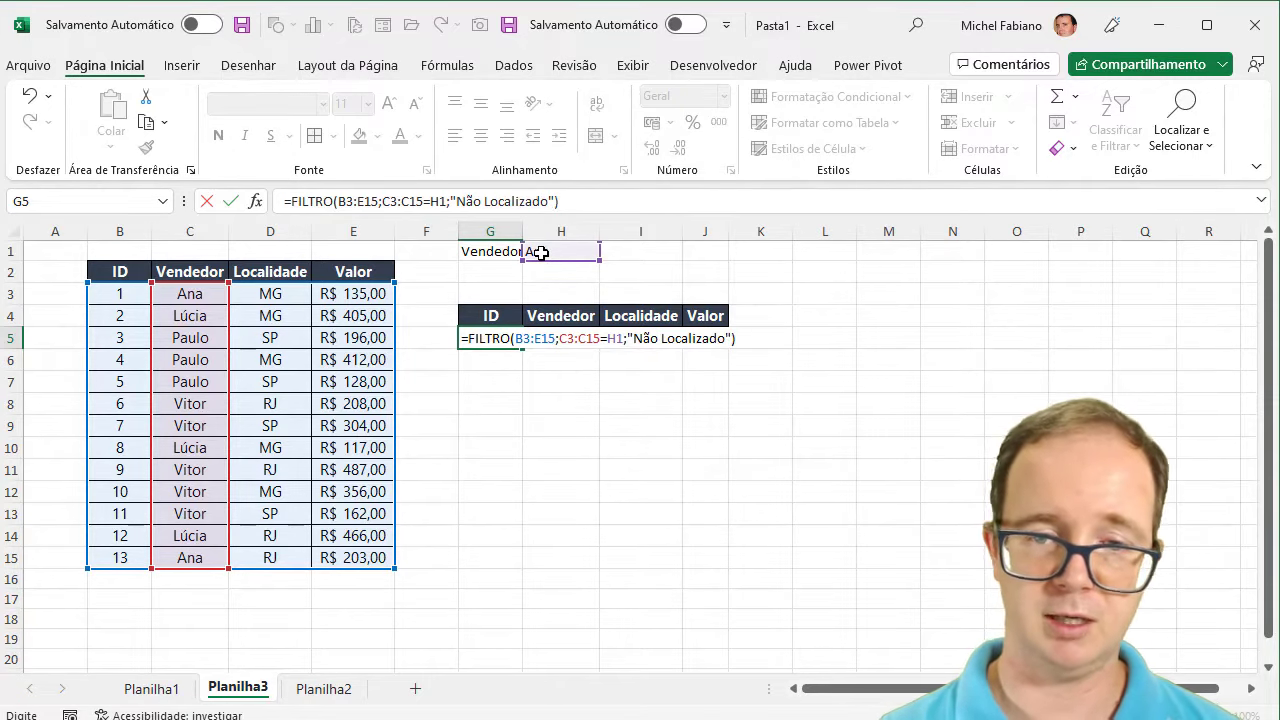
key("Return")
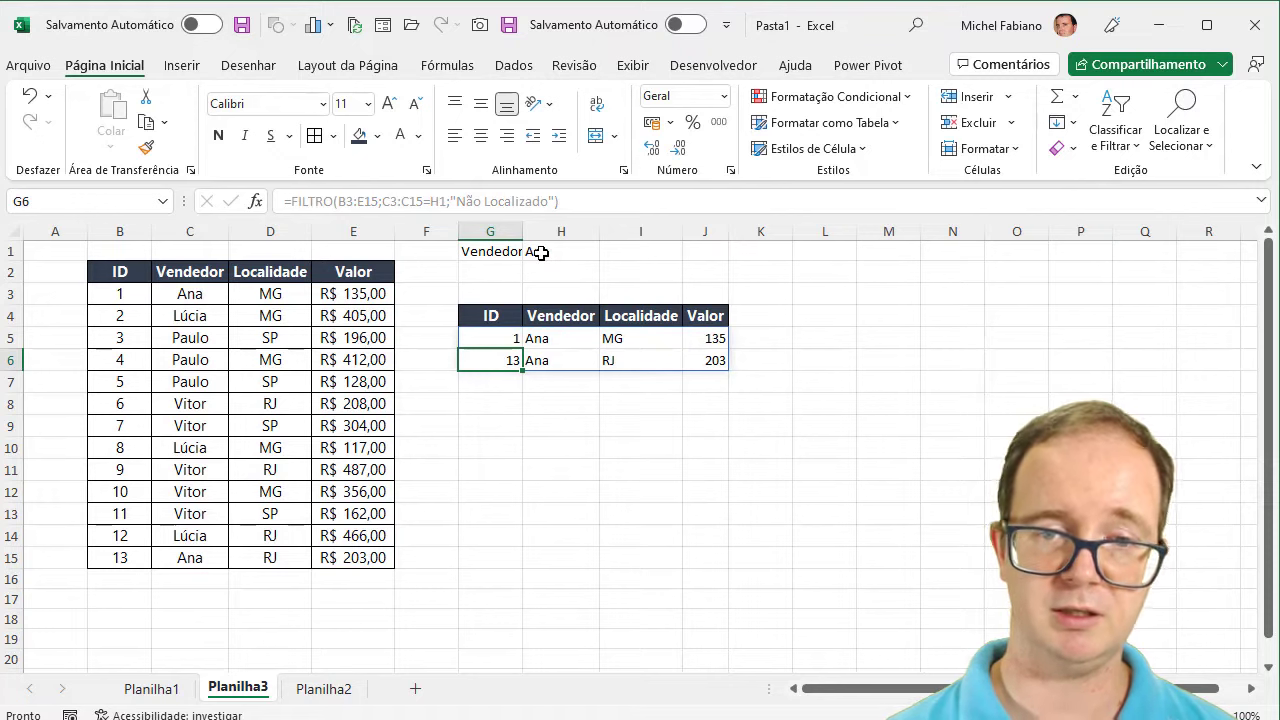
Step: Change the seller in H1 to Lúcia, then Paulo, then Vitor, checking the filtered results
left_click(546, 252)
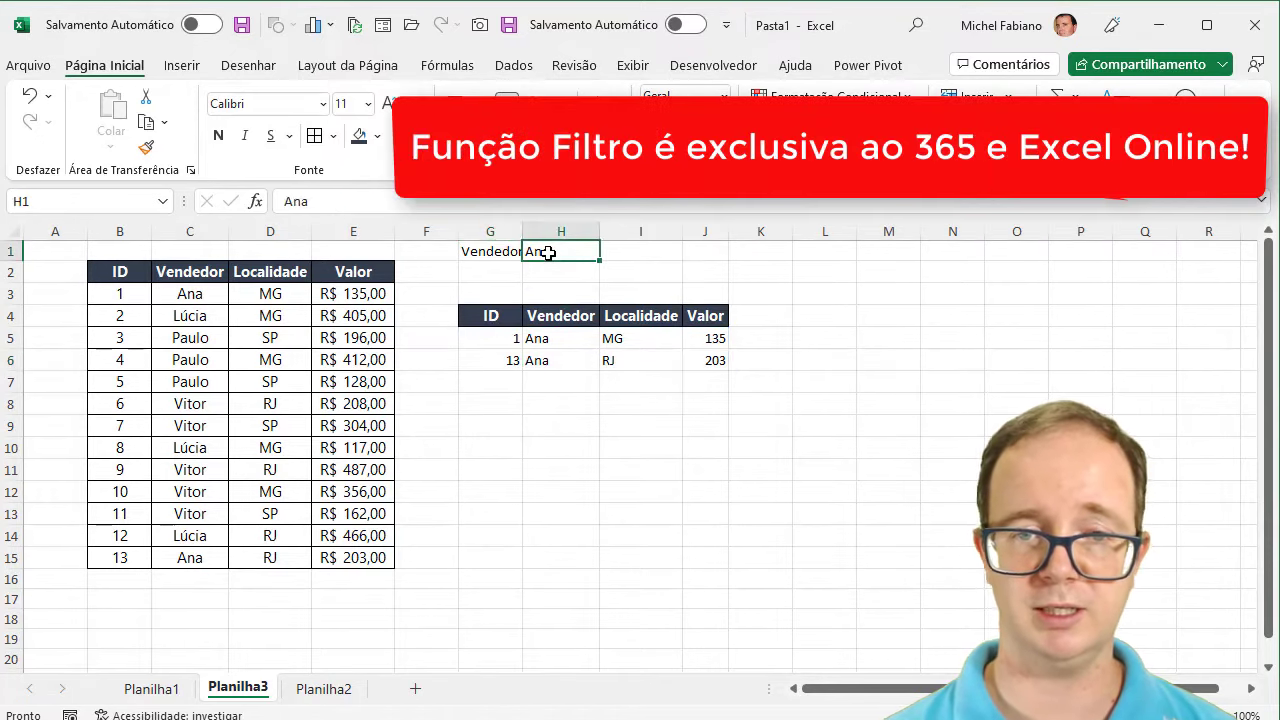
type("Lúci")
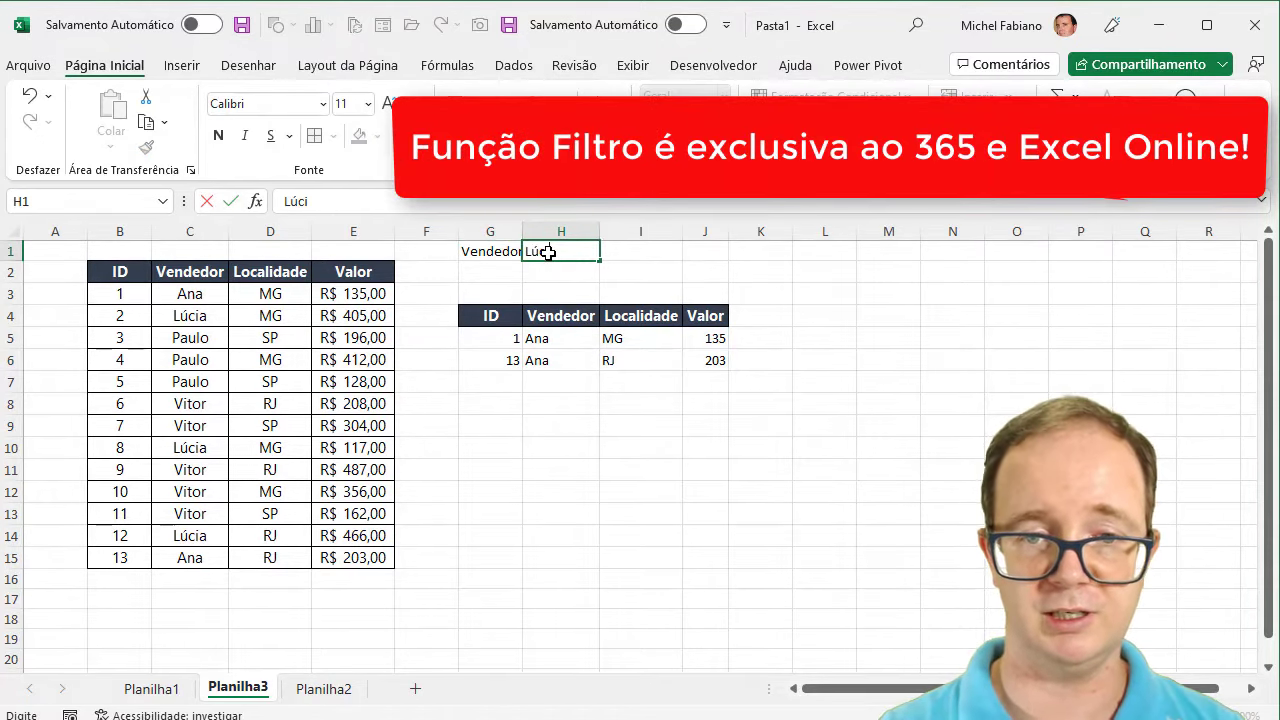
type("a")
key("Return")
left_click(555, 251)
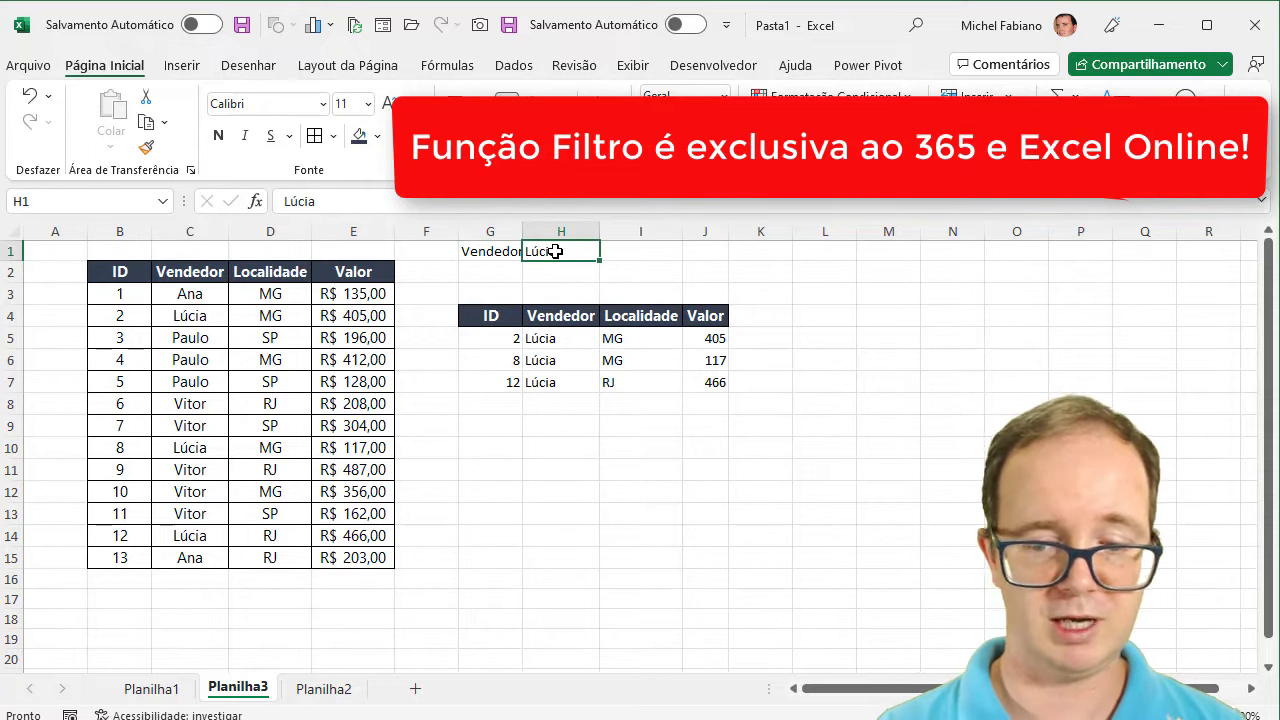
type("Paulo")
key("Return")
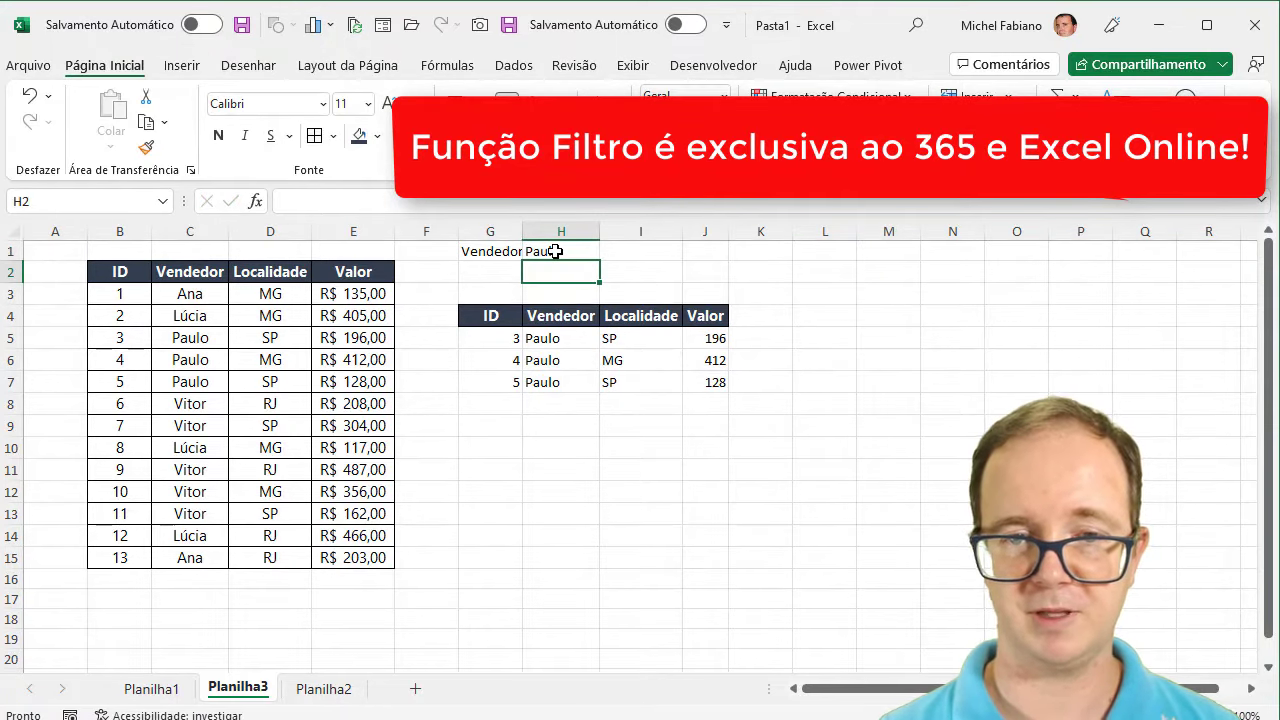
left_click(555, 251)
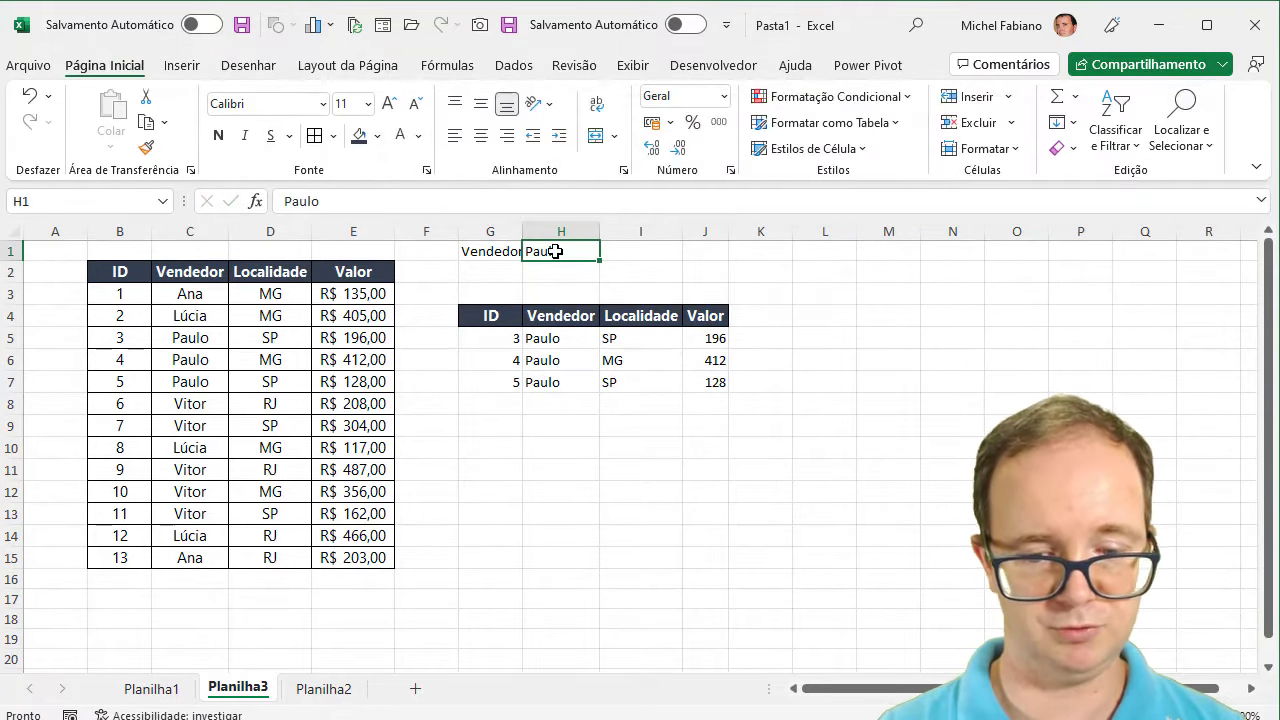
type("Vitor")
key("Return")
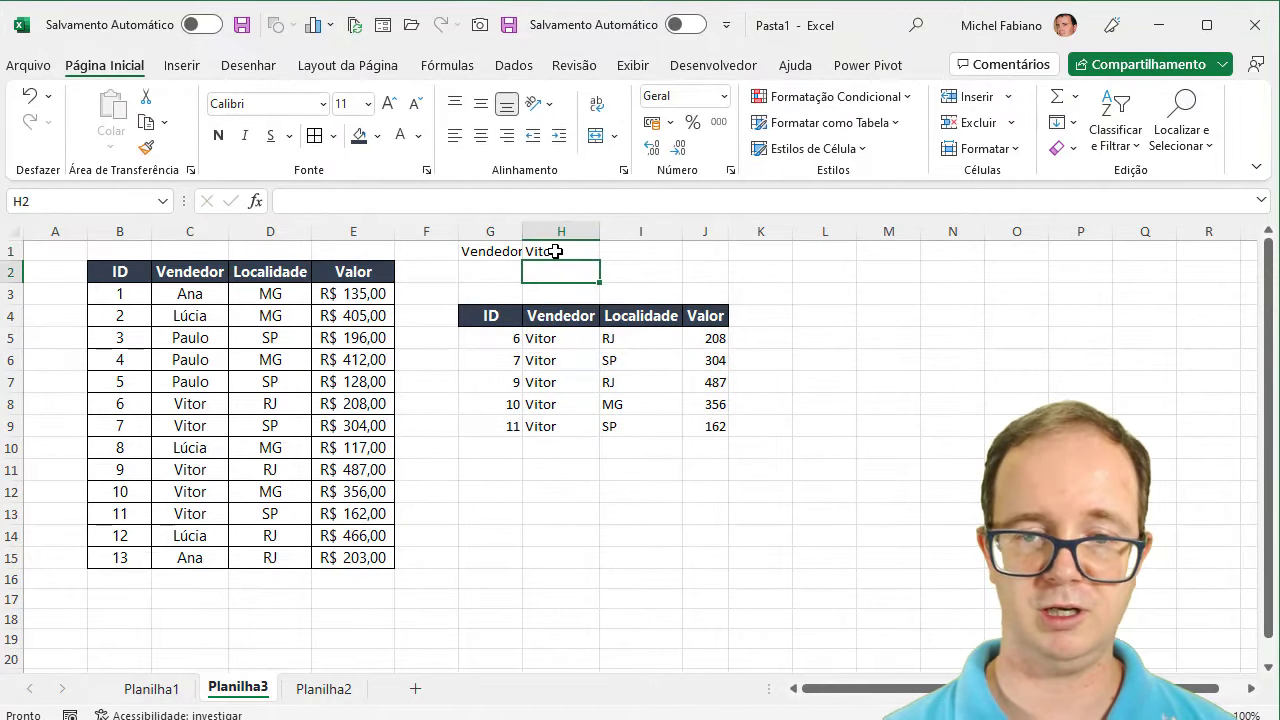
left_click(555, 251)
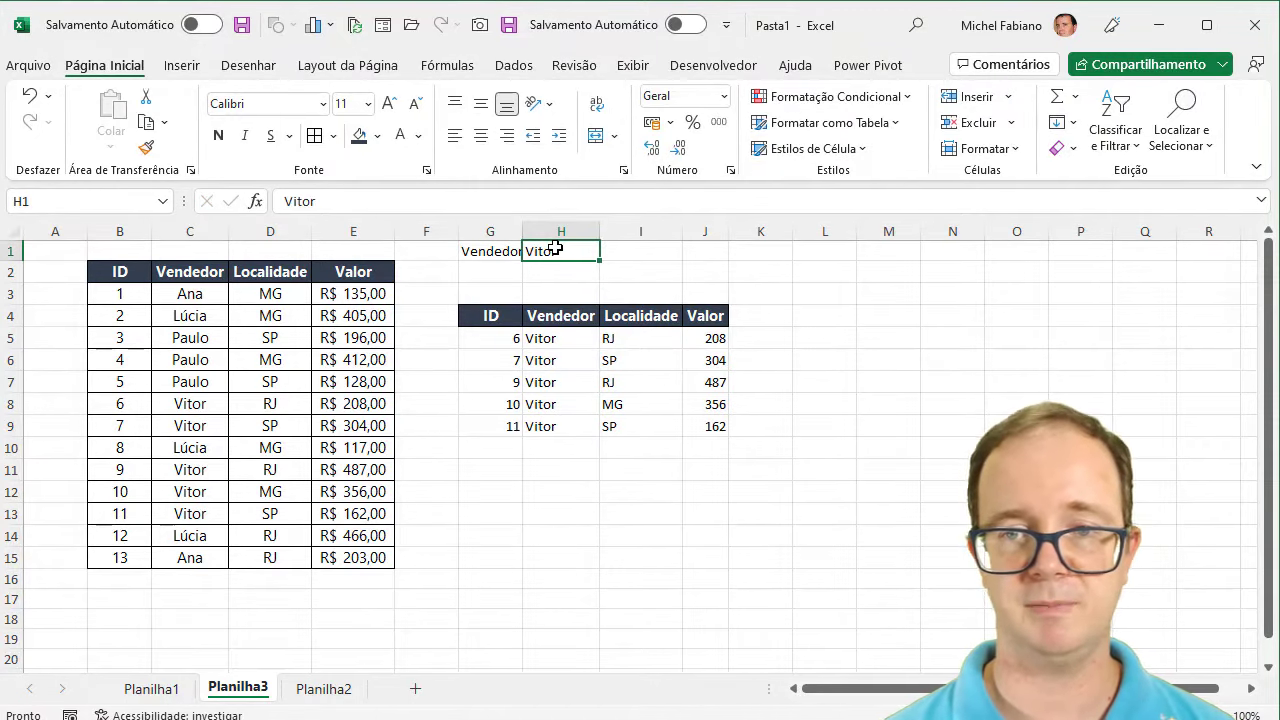
Step: Give H1 a data validation list with source Ana;Lúcia;Paulo;Vitor
left_click(513, 65)
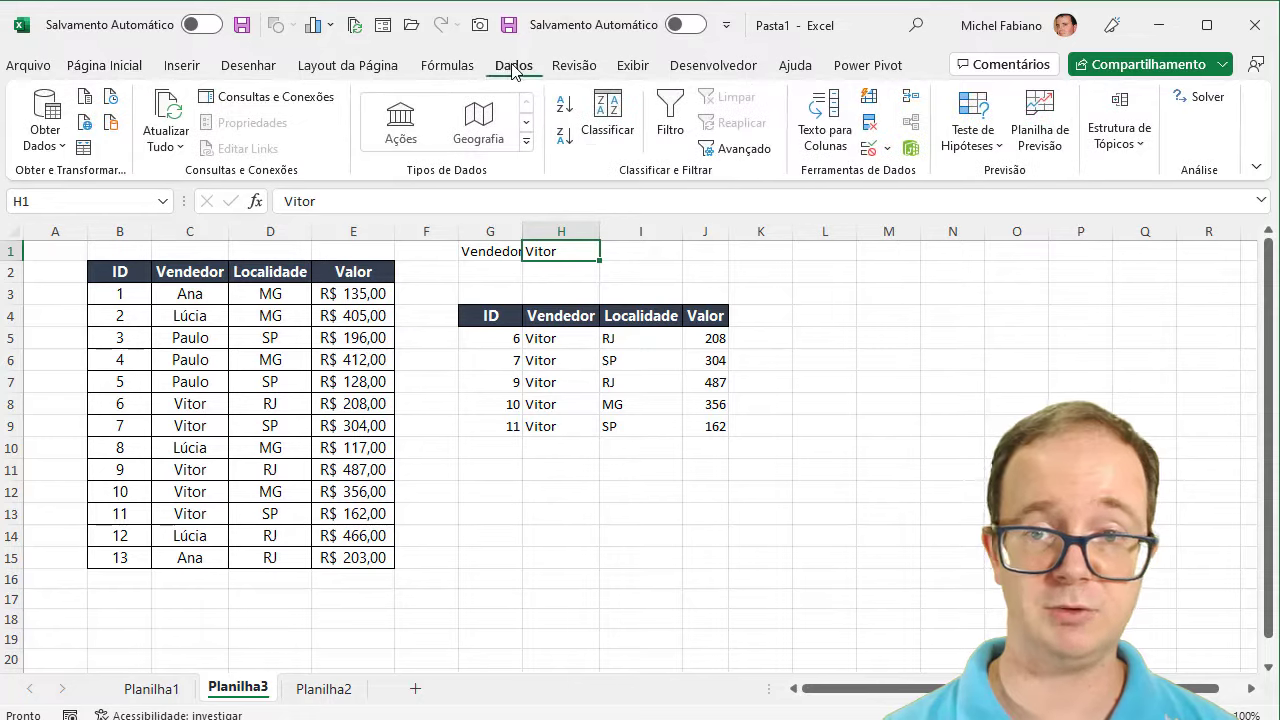
right_click(887, 152)
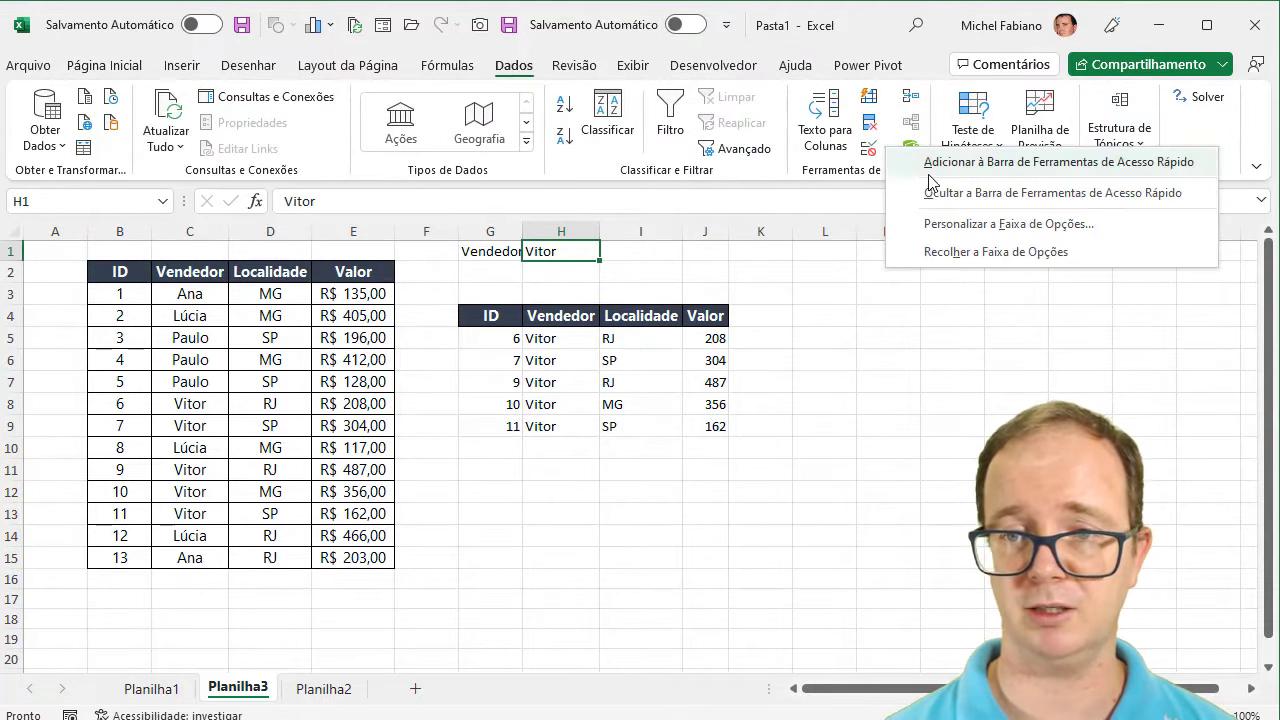
left_click(888, 150)
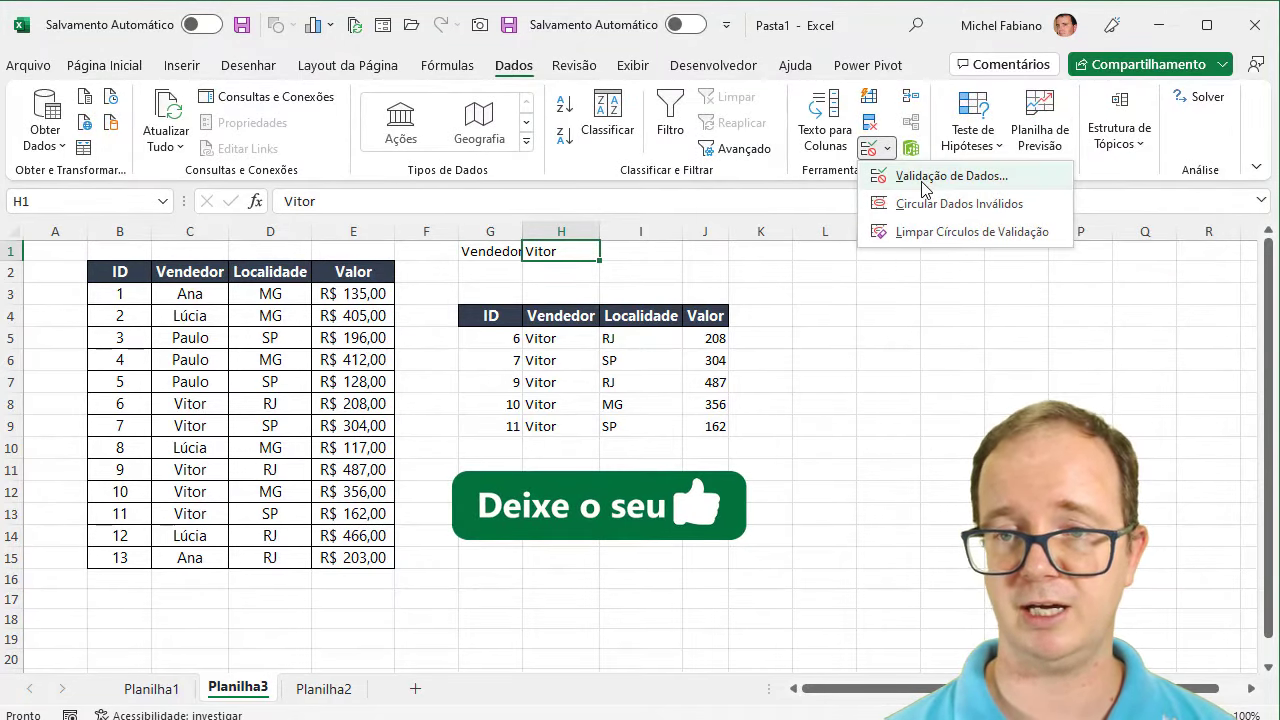
left_click(895, 176)
left_click(408, 246)
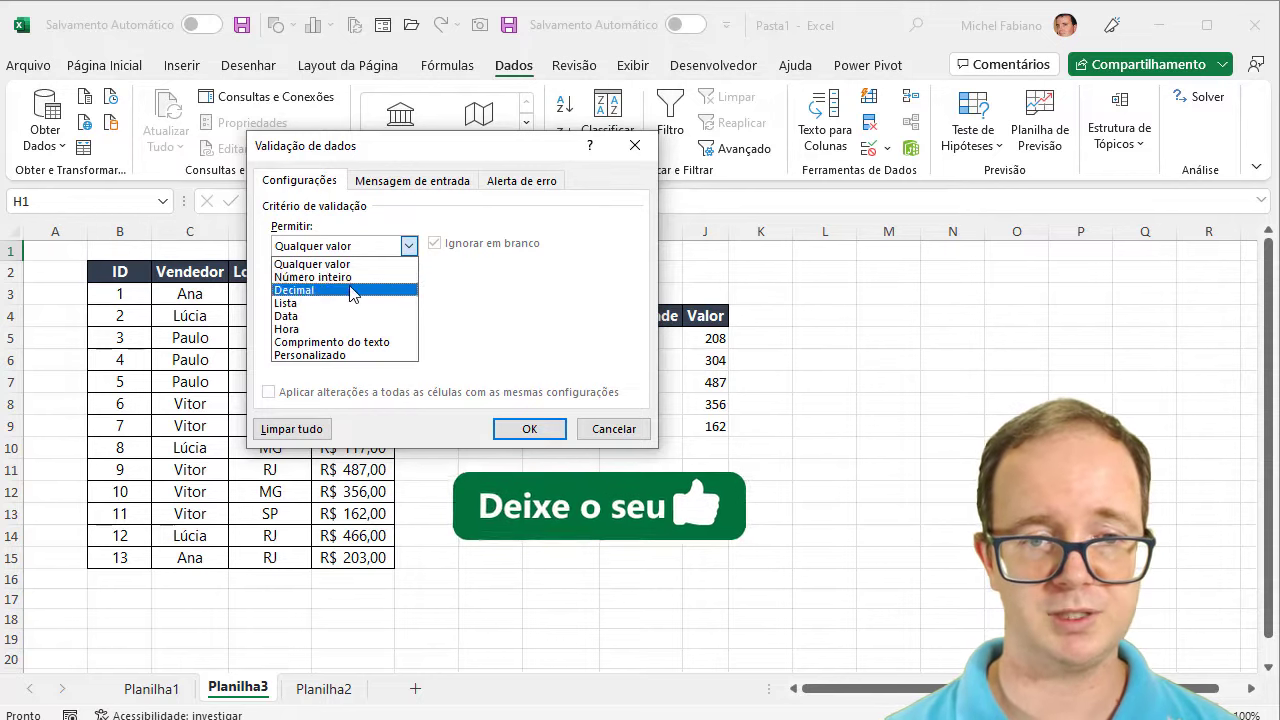
left_click(286, 303)
left_click(340, 326)
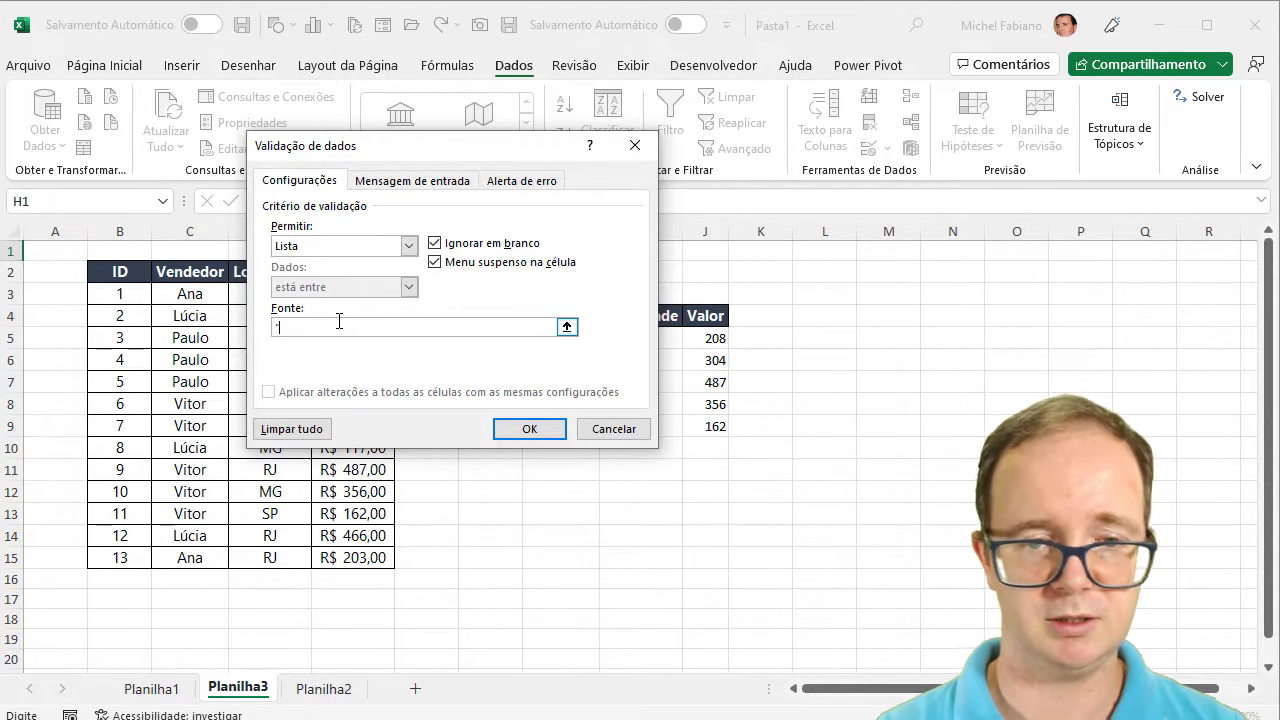
type("Ana;")
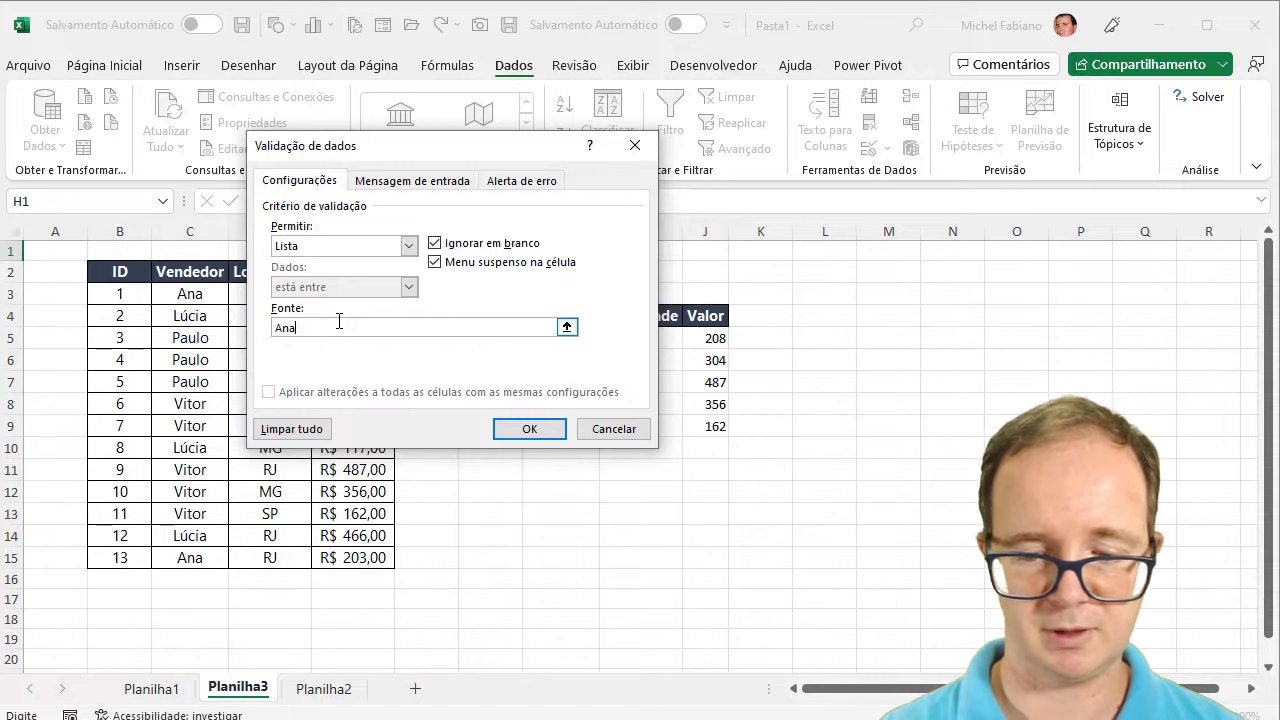
type("L")
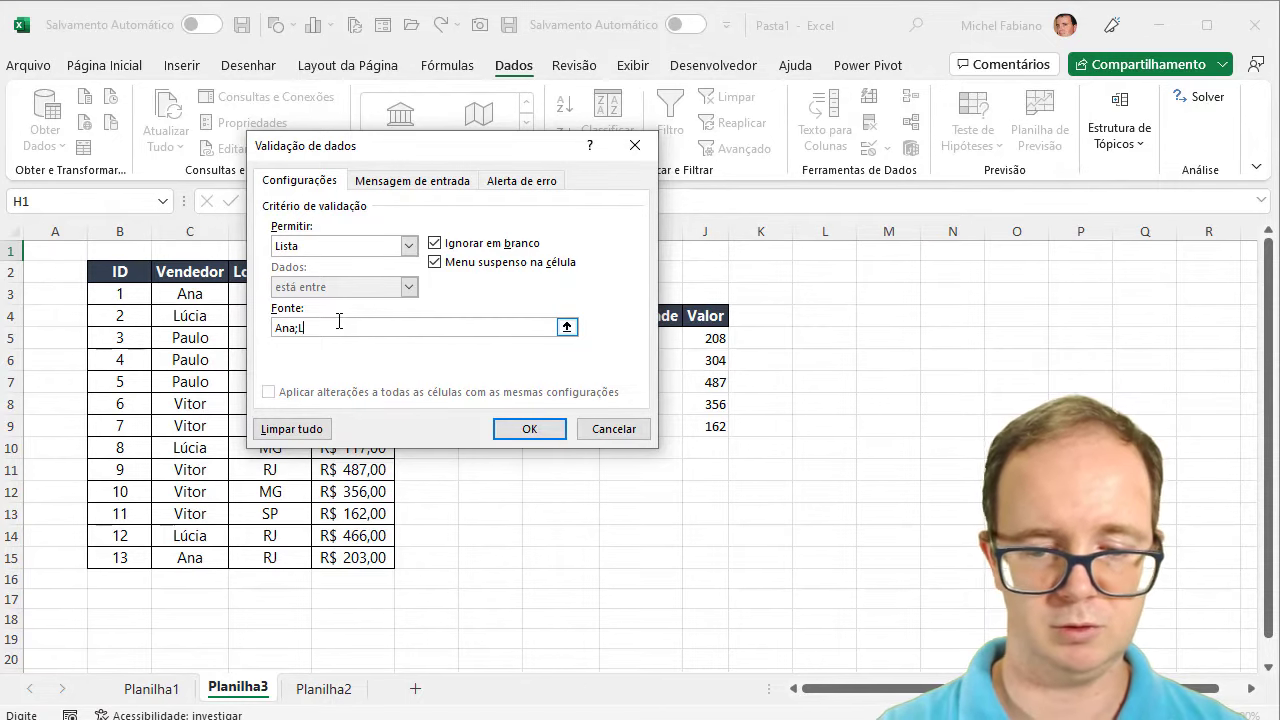
type("úcia;Paulo;Vitor")
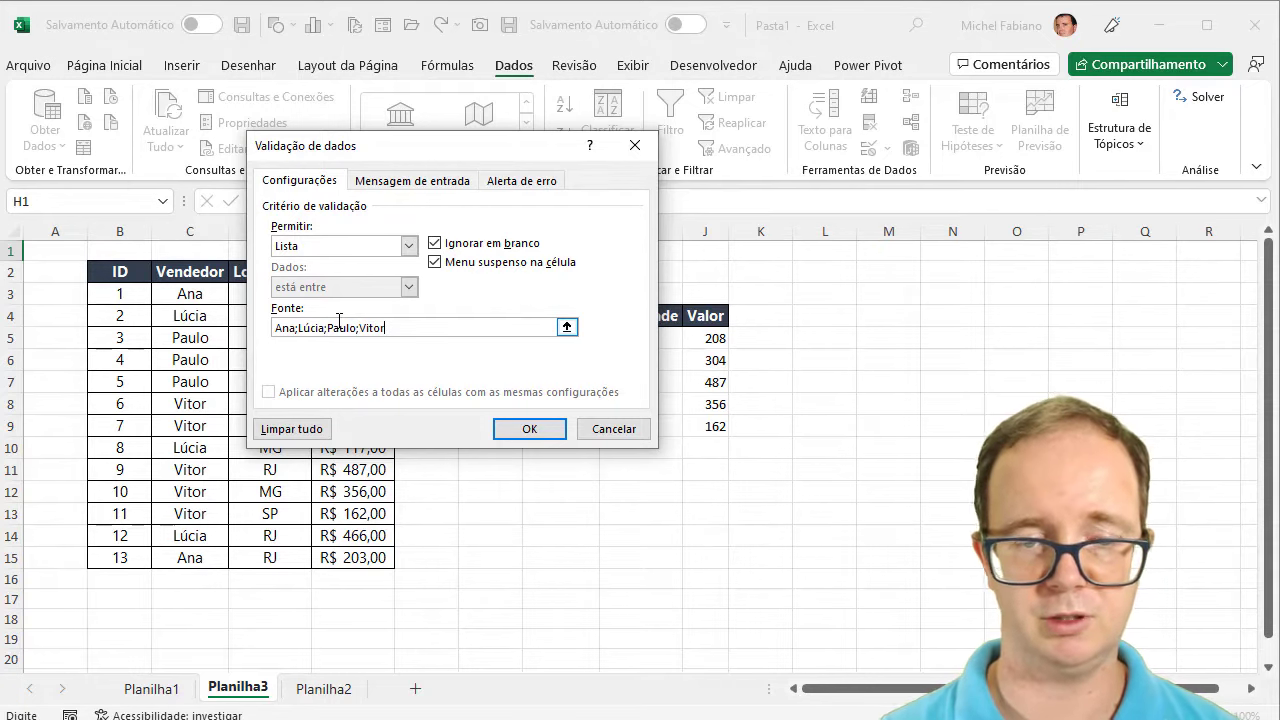
left_click(535, 430)
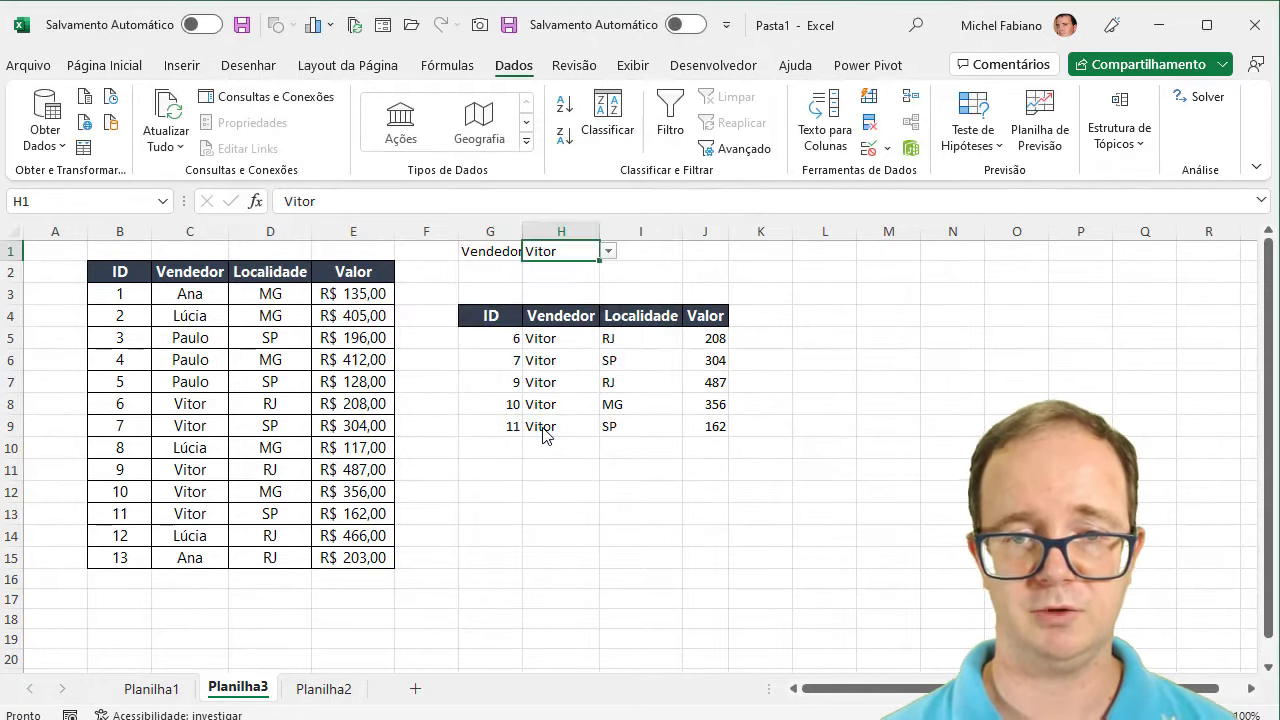
left_click(612, 251)
left_click(576, 290)
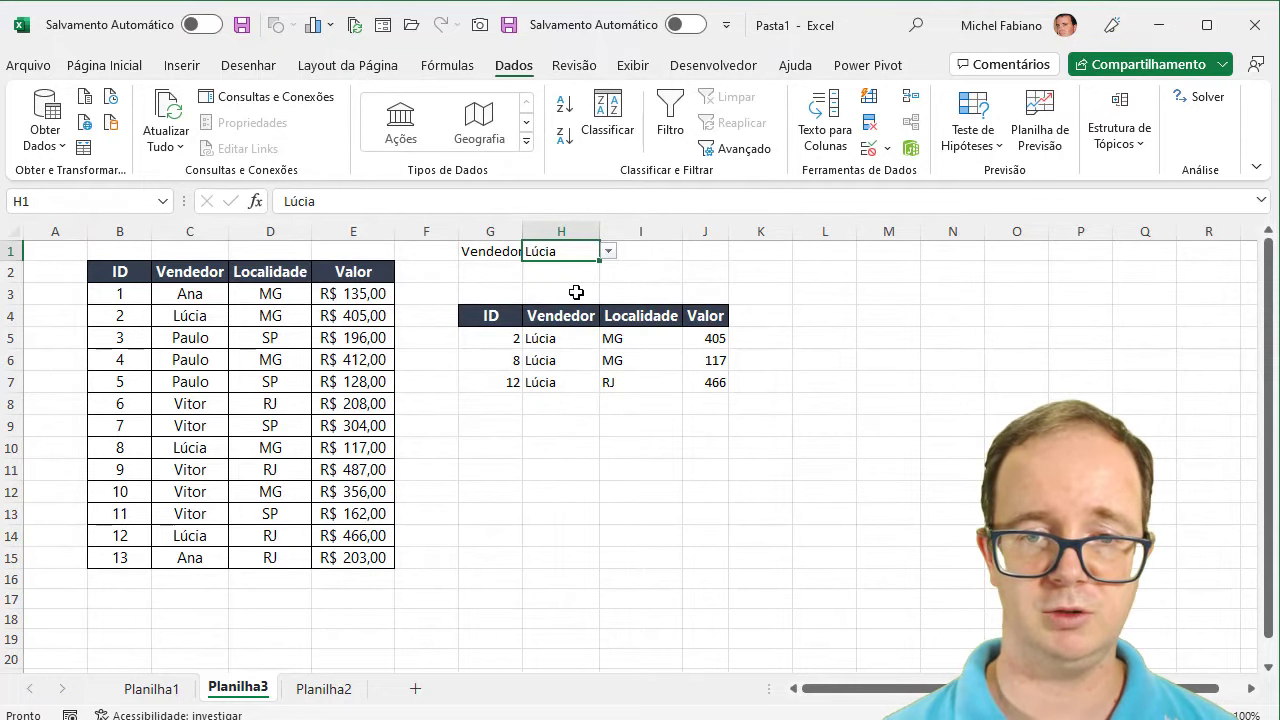
left_click(609, 252)
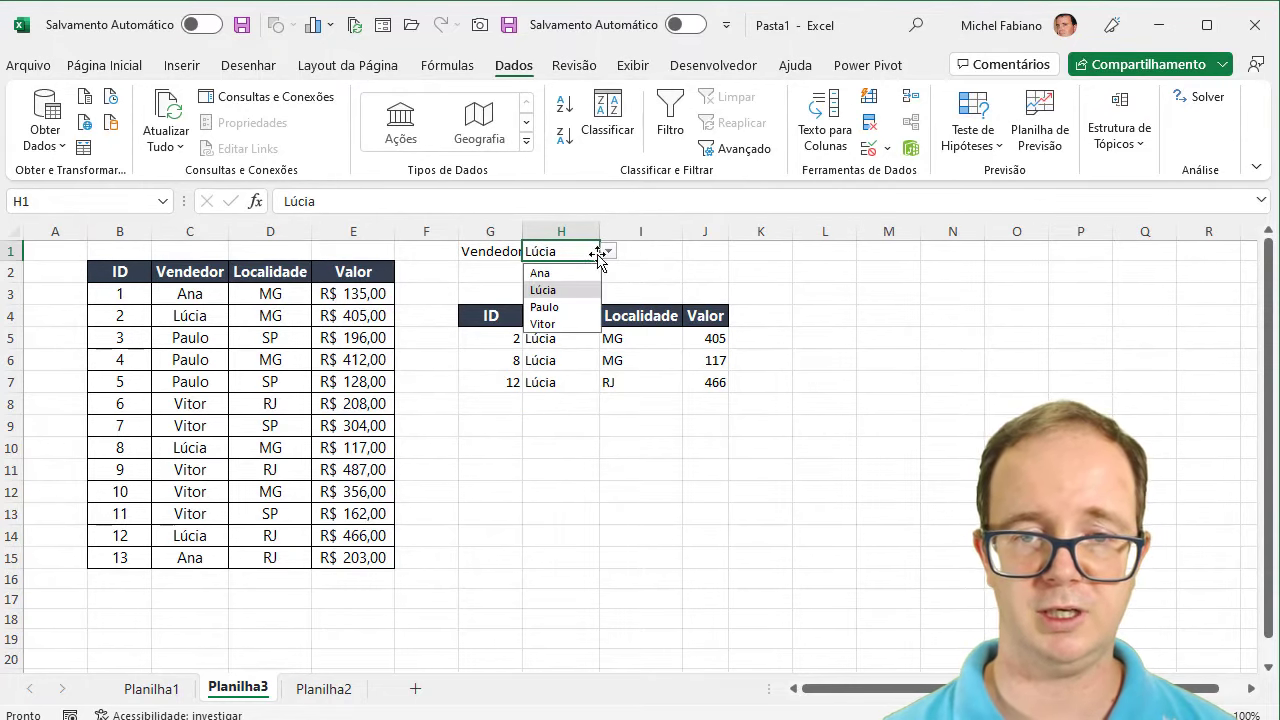
left_click(585, 268)
left_click(608, 252)
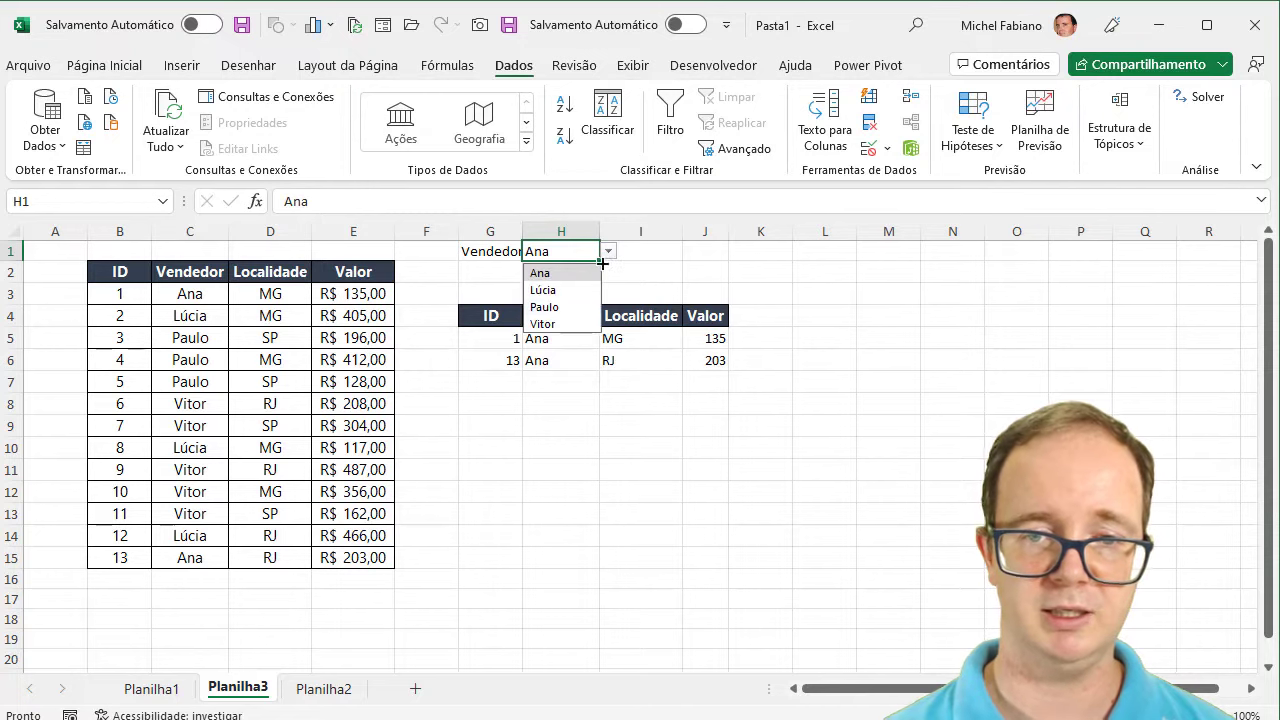
left_click(545, 324)
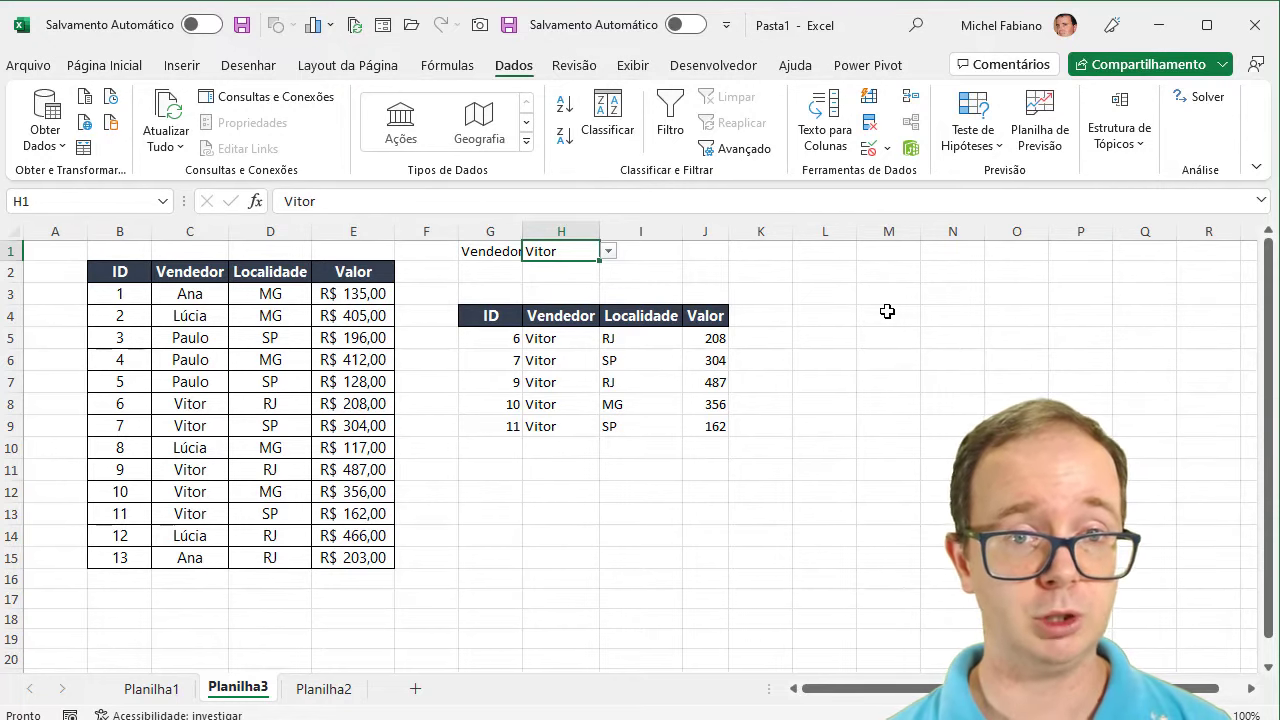
left_click(447, 68)
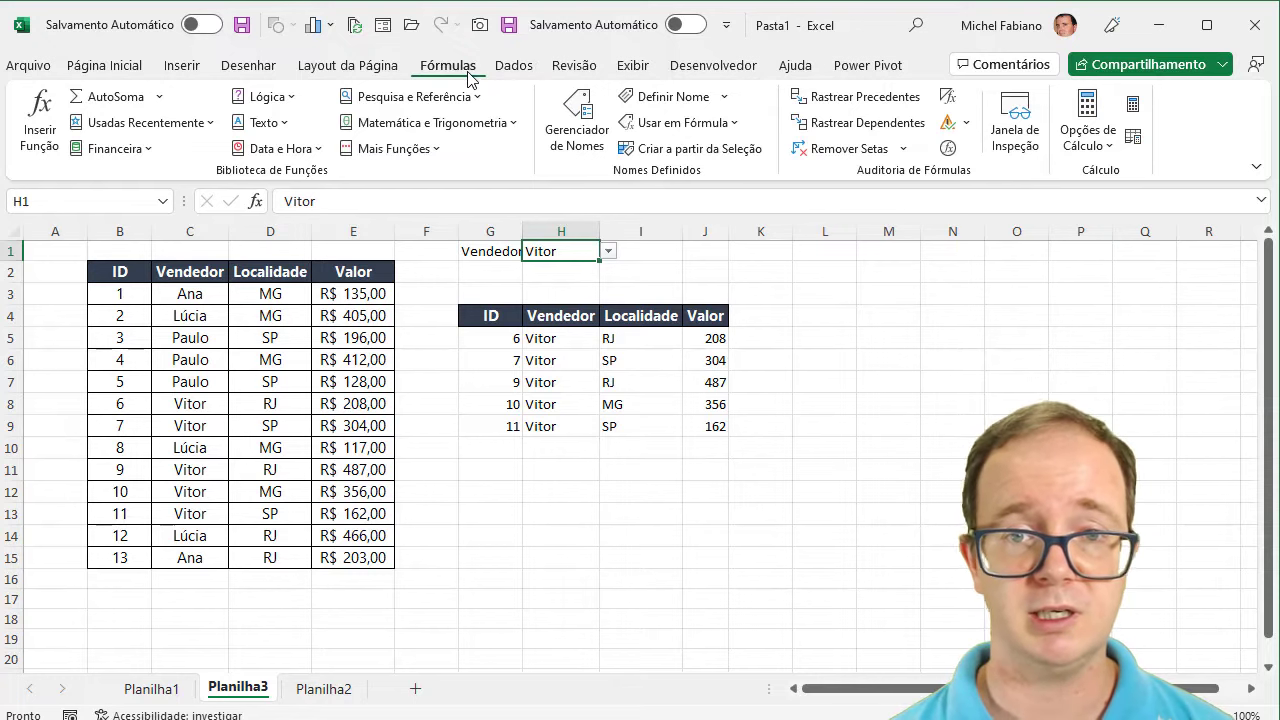
left_click(525, 77)
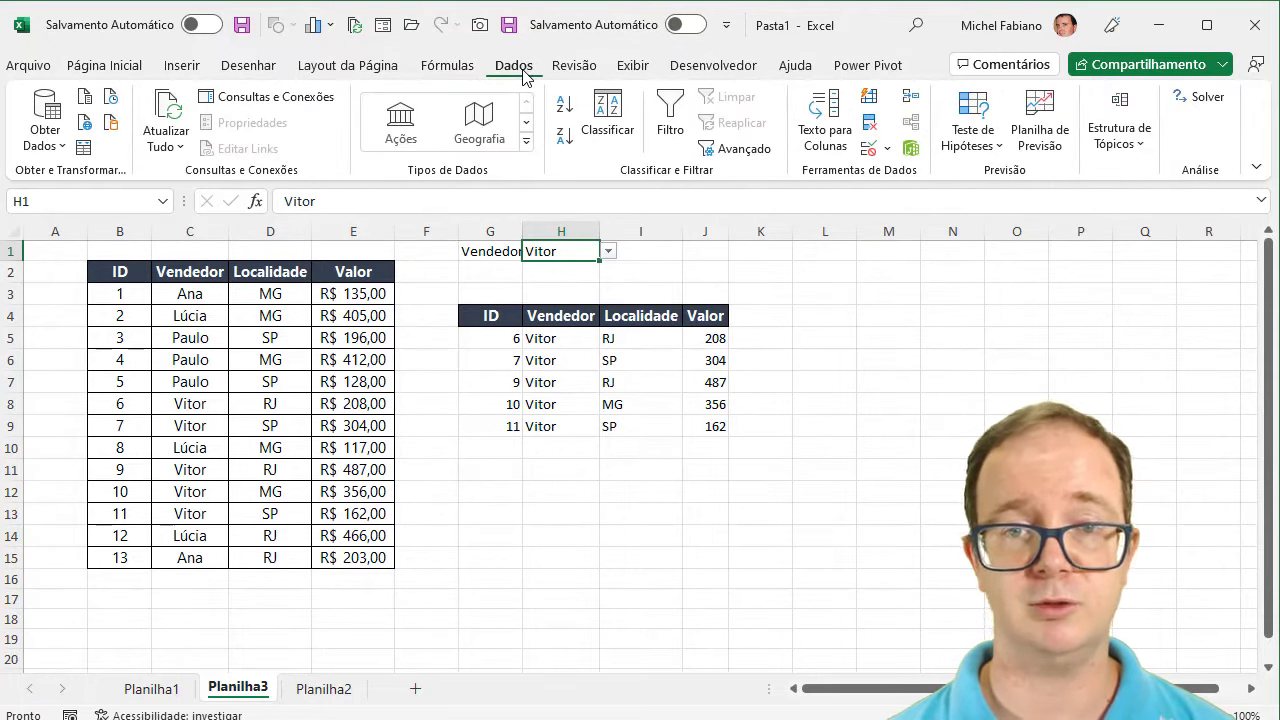
left_click(743, 149)
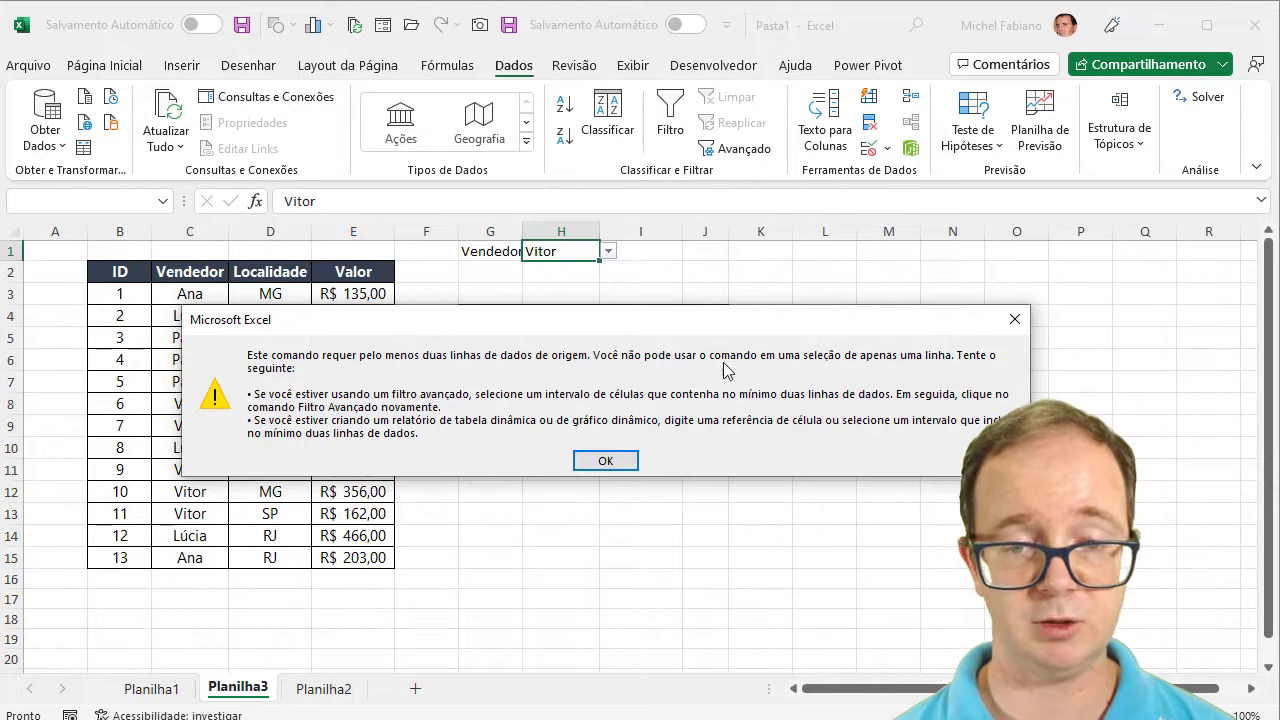
left_click(612, 460)
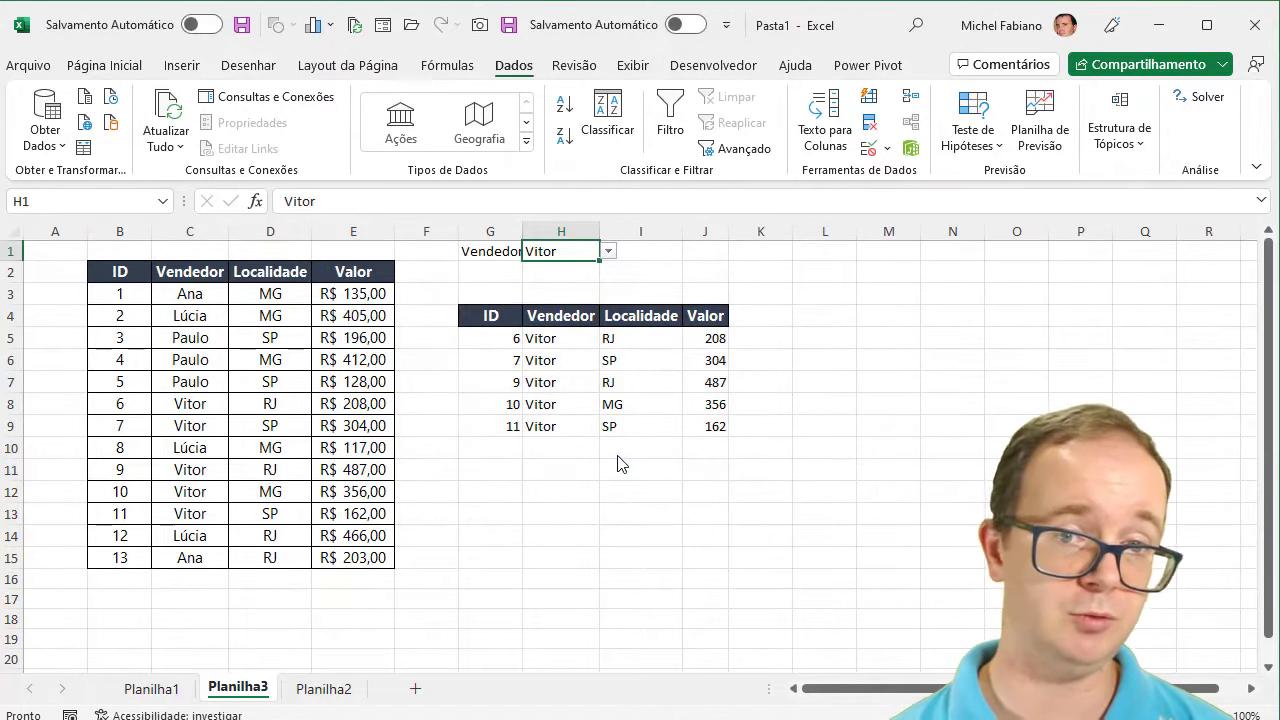